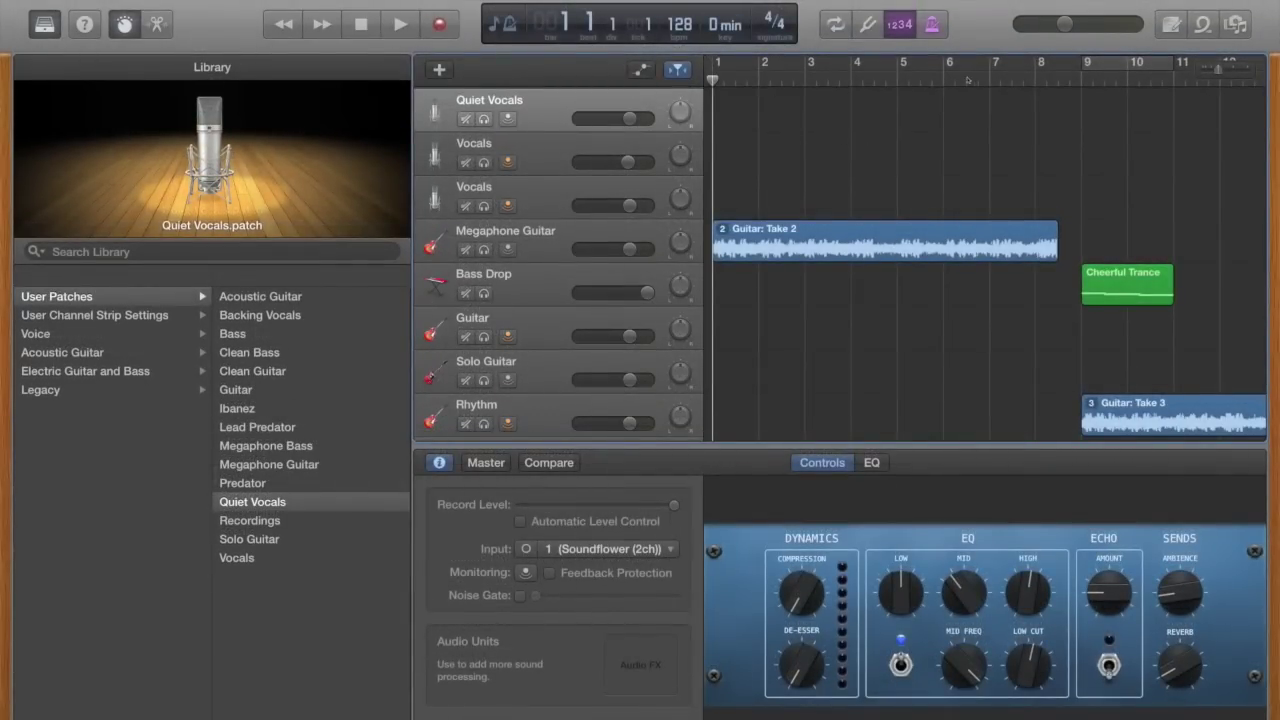
- Play the whole arrangement at a raised volume, then stop playback
key("space")
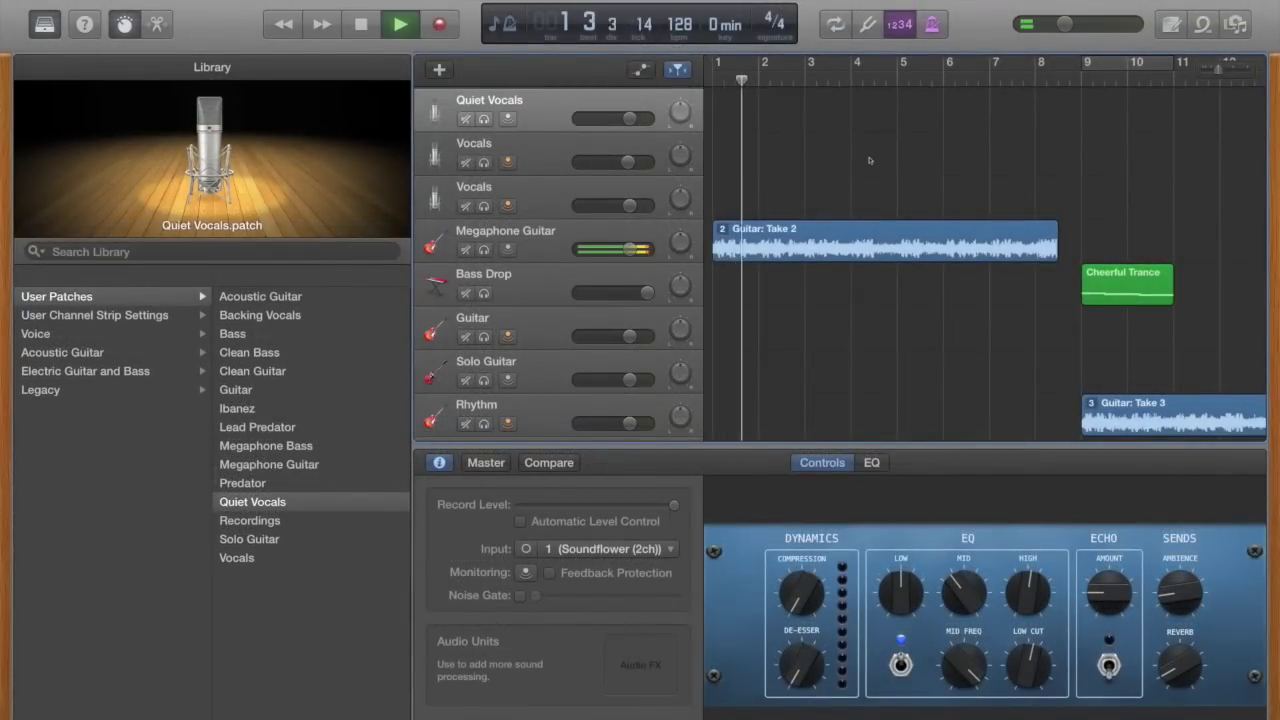
key("XF86AudioRaiseVolume")
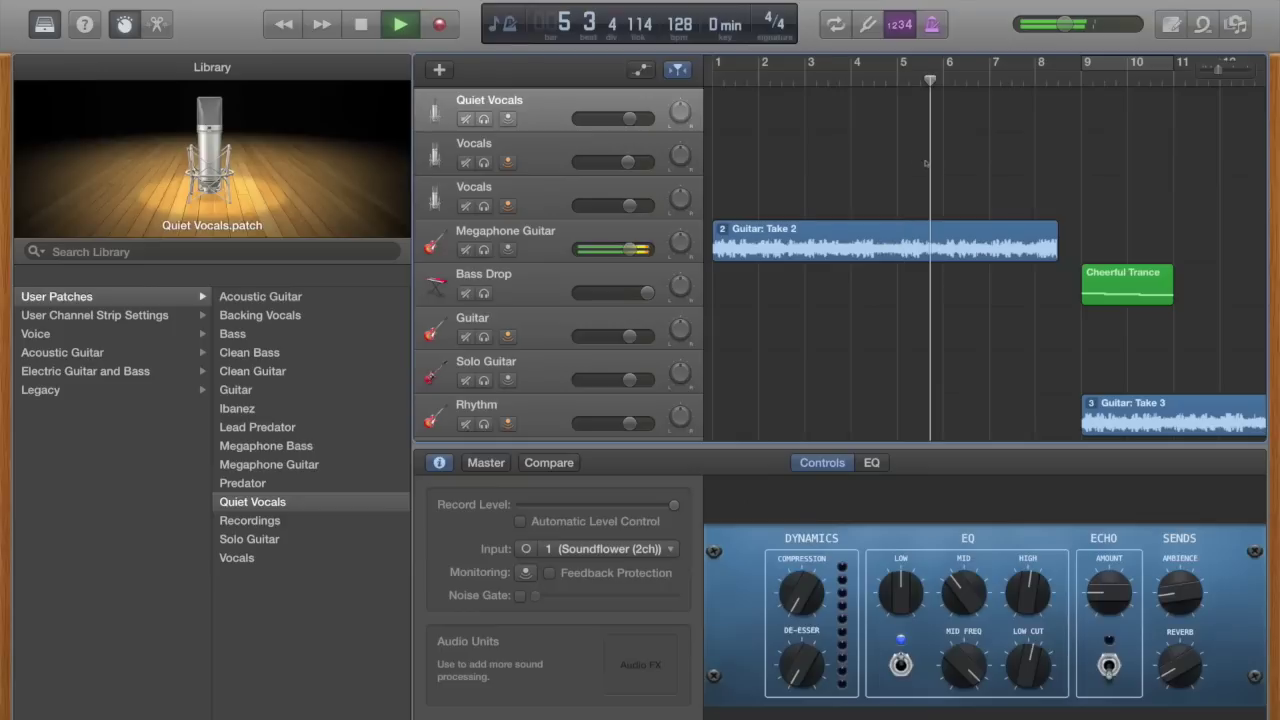
scroll(945, 265, "right", 5)
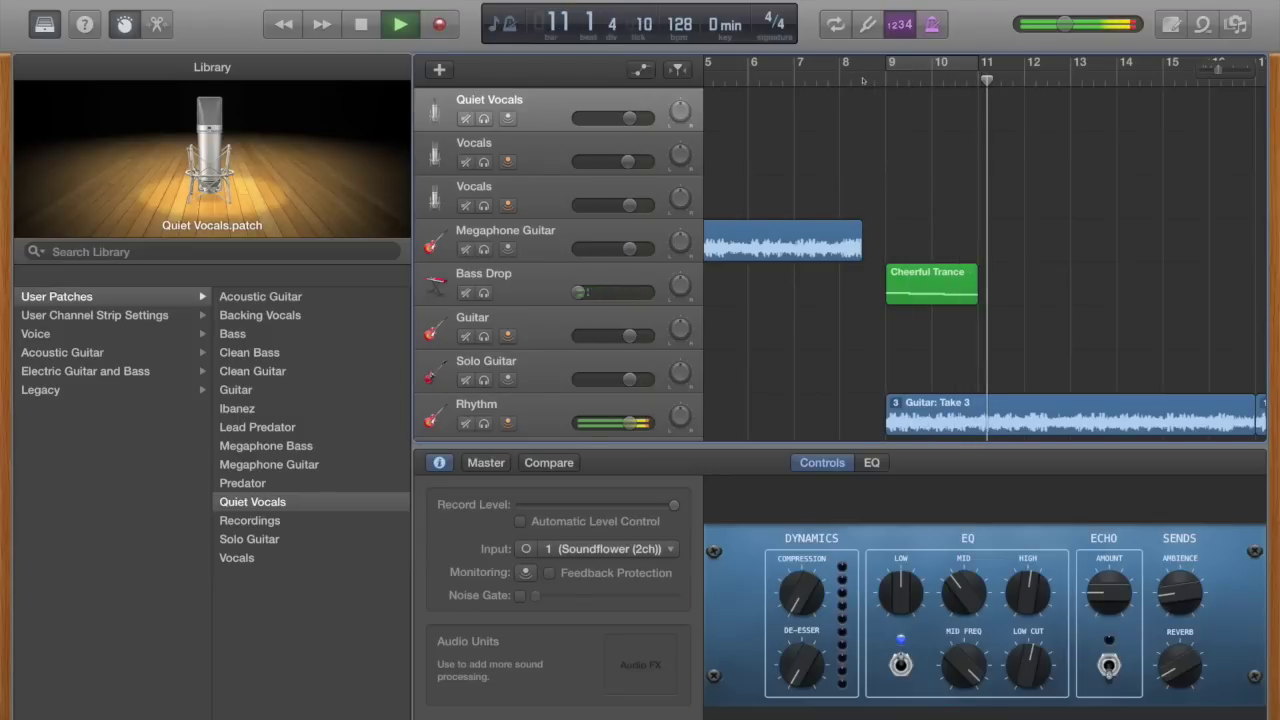
key("space")
- Audition the Bass Drop track soloed, then stop, return to bar 1 and unsolo it
left_click(930, 285)
key("s")
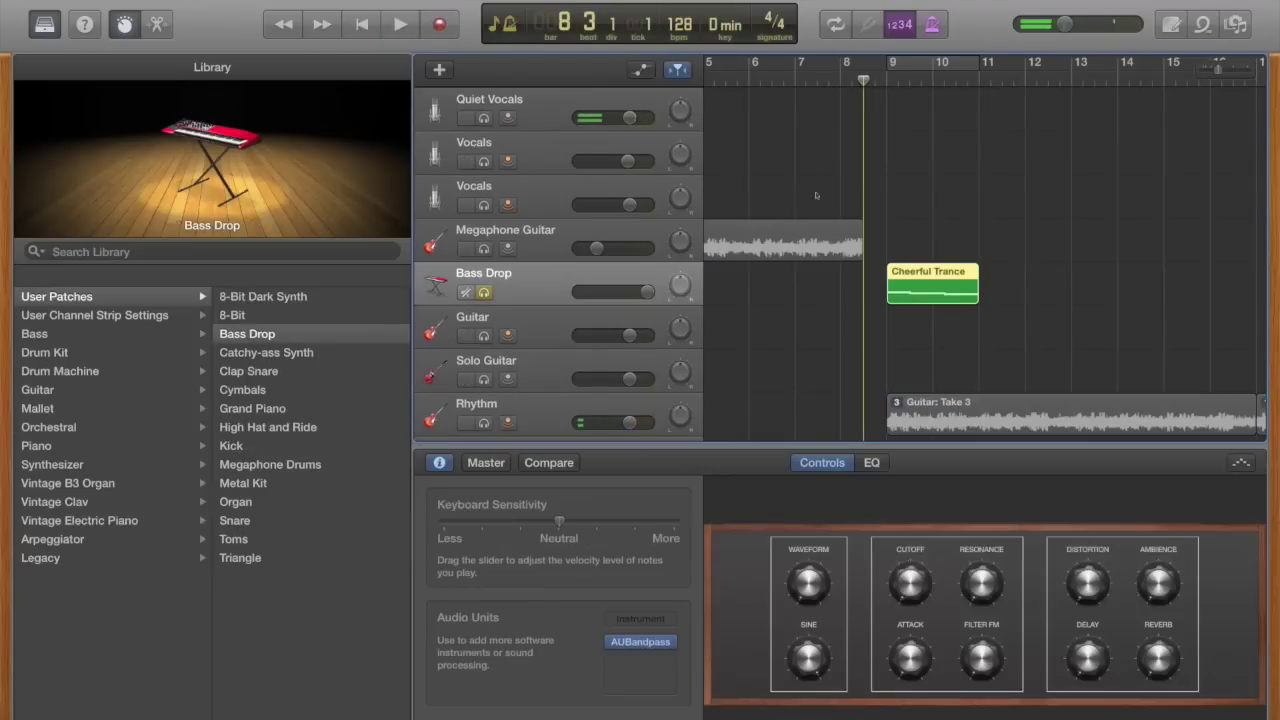
key("space")
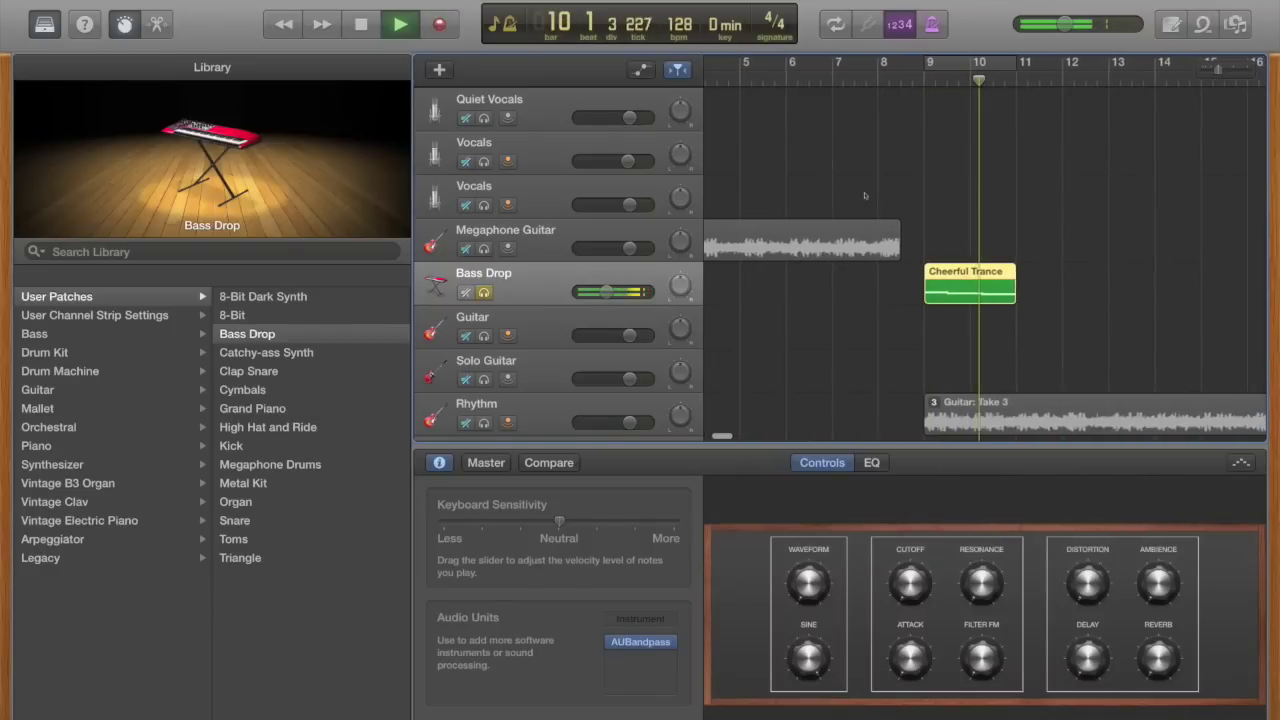
key("space")
key("Return")
key("s")
scroll(788, 217, "down", 2)
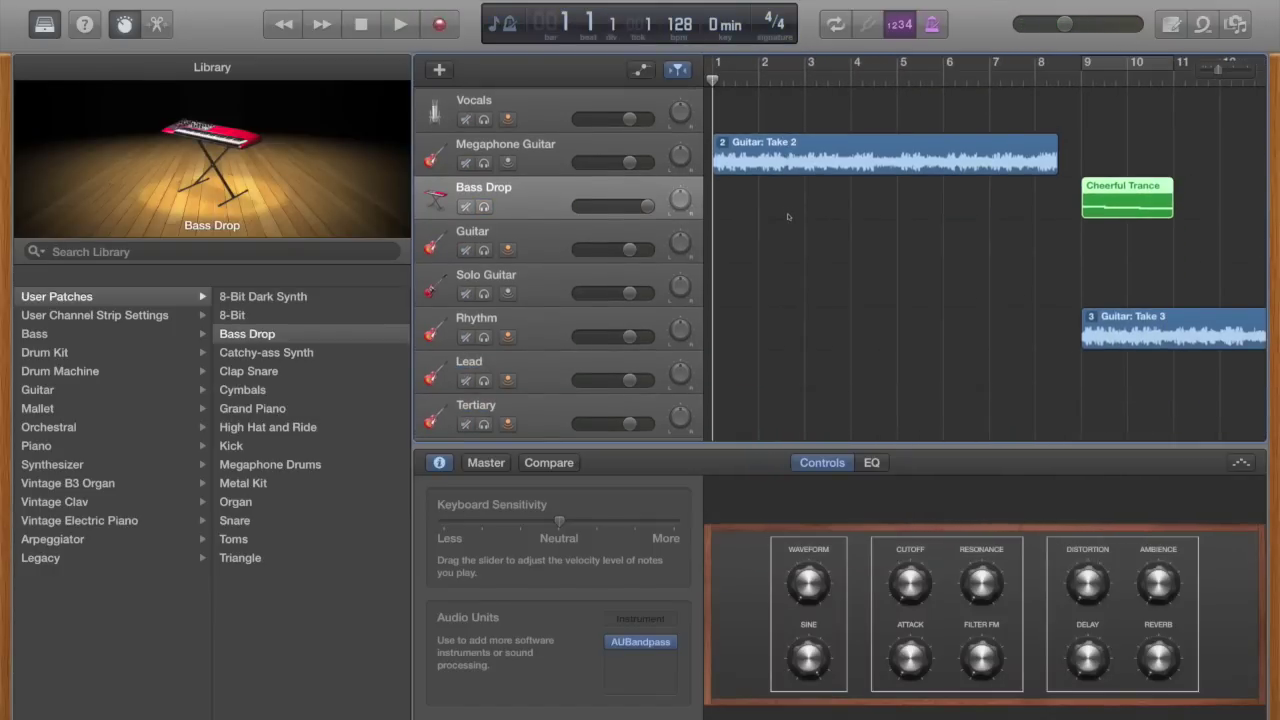
- Duplicate the Bass Drop track, delete the duplicate and reselect the original
key("super+d")
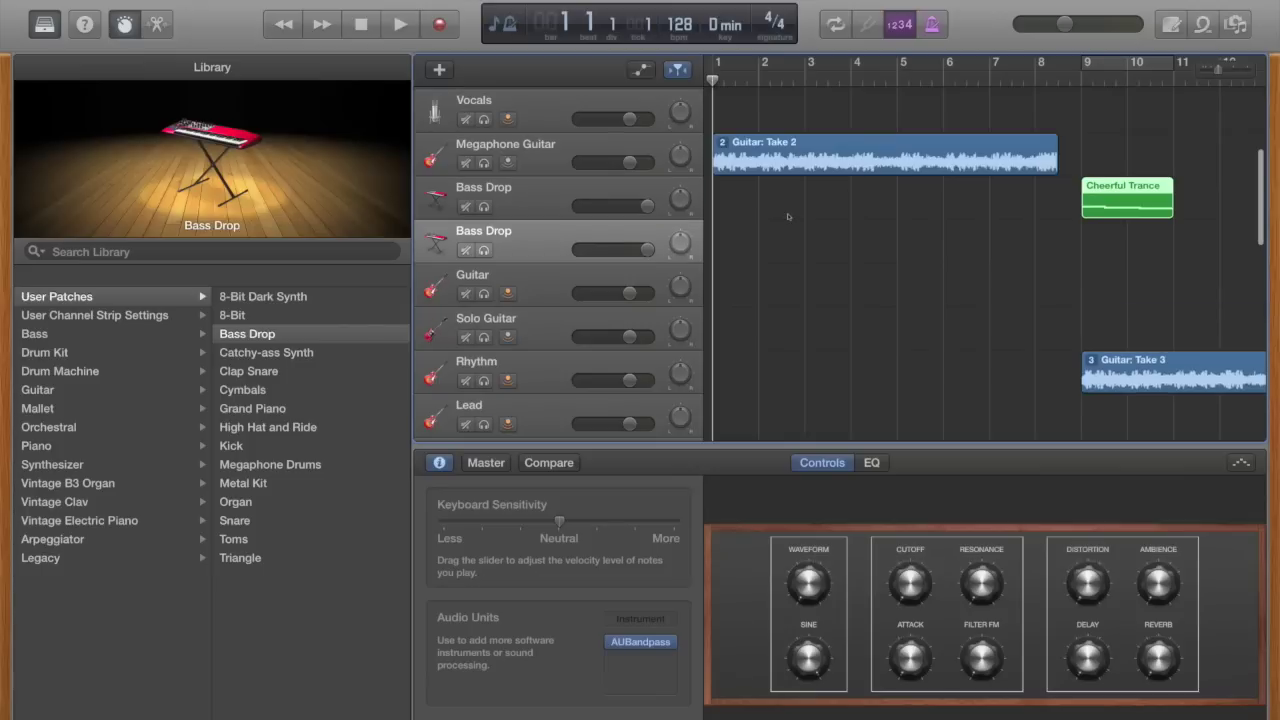
key("super+Delete")
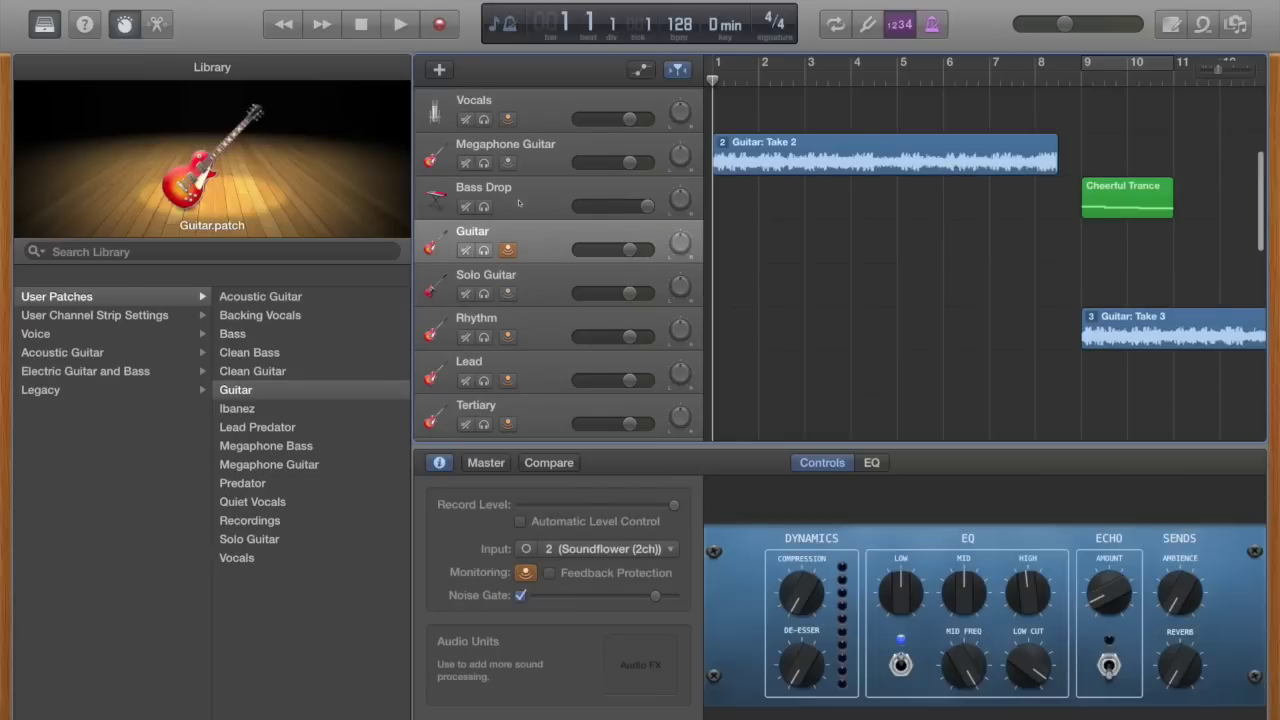
key("Up")
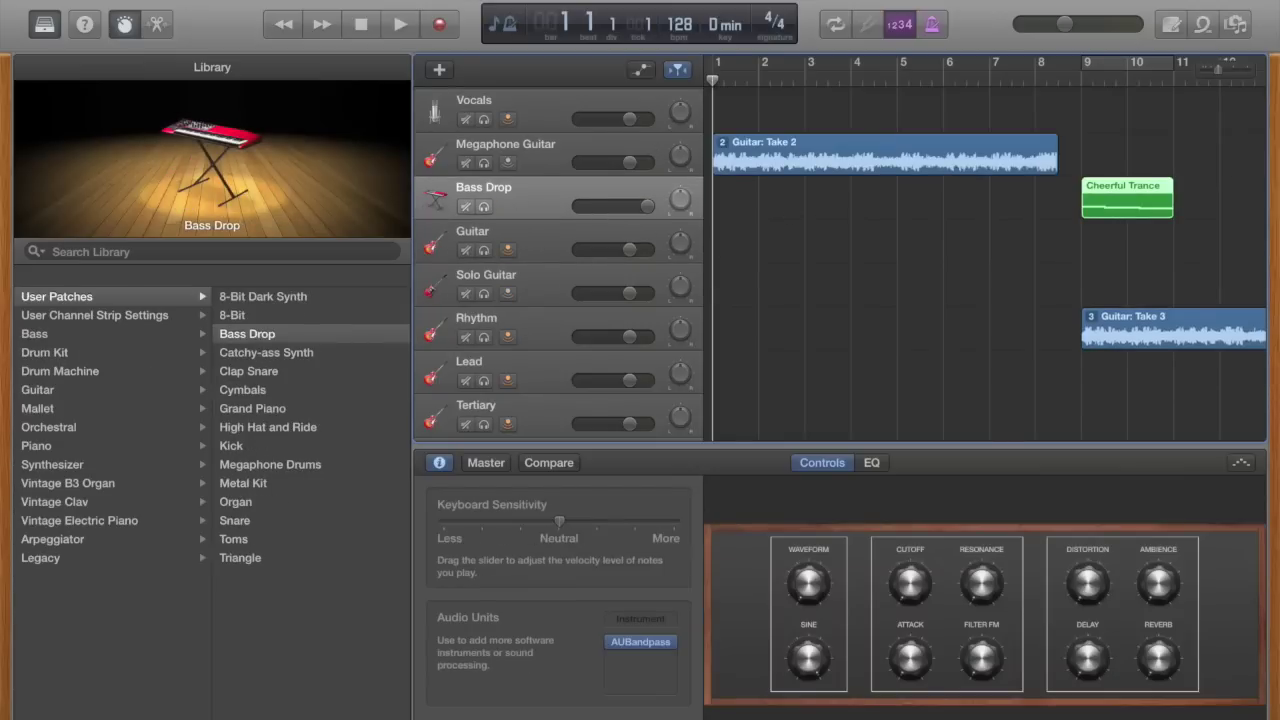
- Look through the Track menu, then bring up the New Track dialog with Option-Cmd-N
left_click(165, 1)
mouse_move(232, 1)
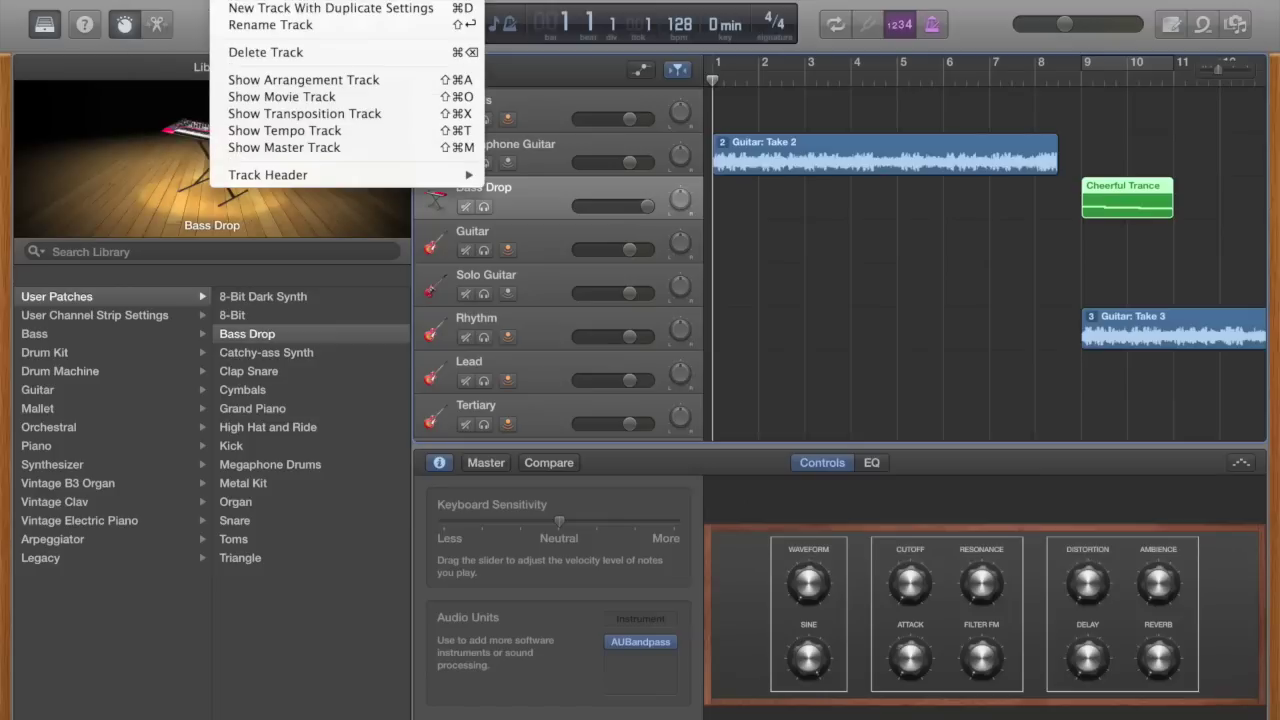
key("Escape")
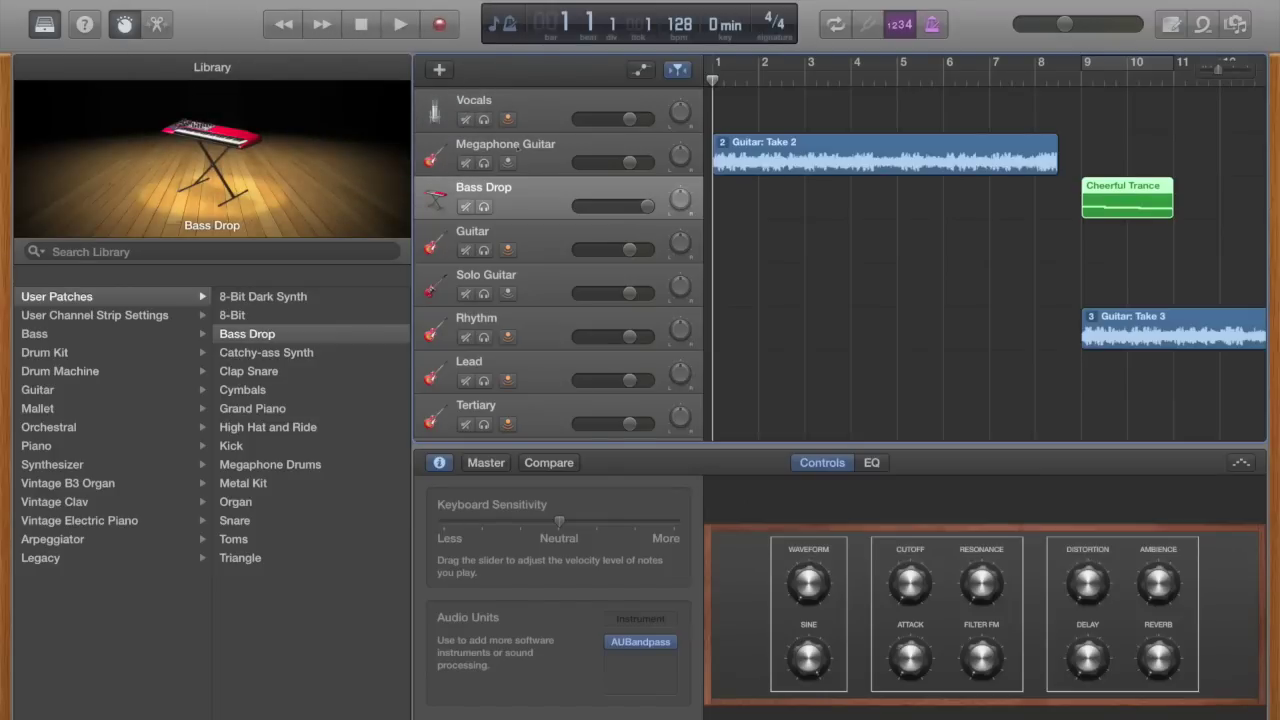
key("alt+super+n")
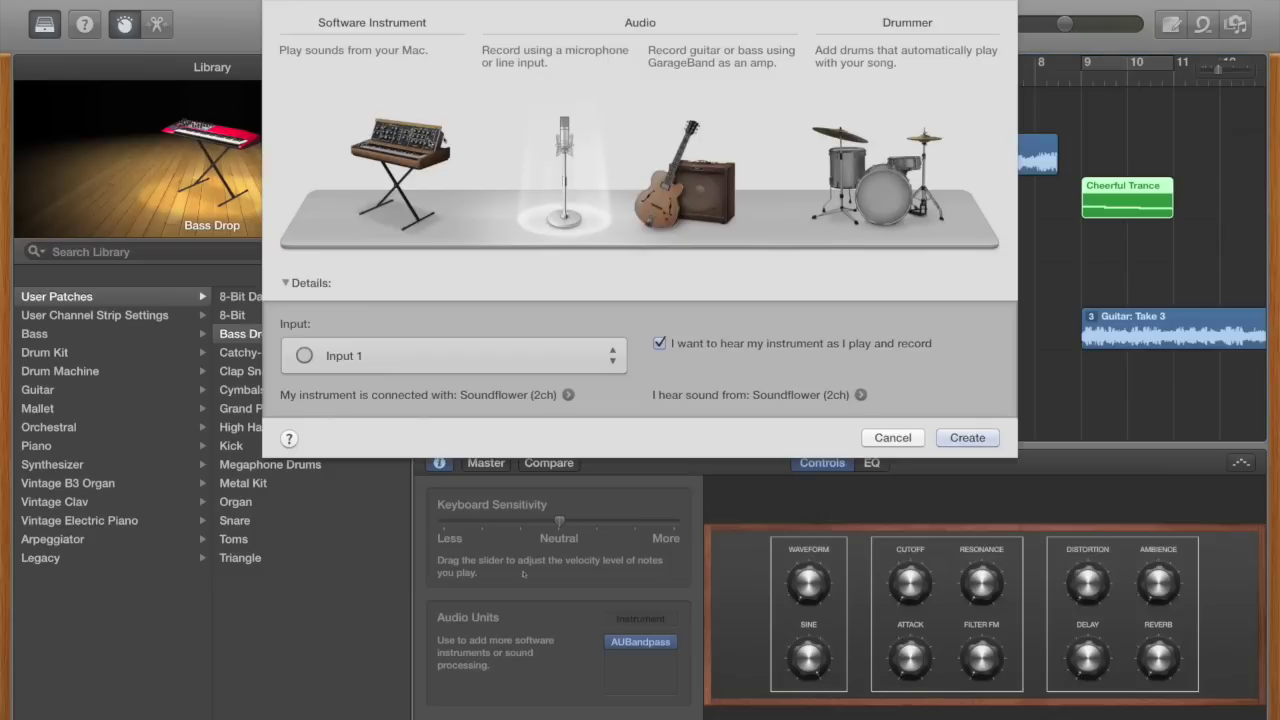
- Create a Software Instrument track, which loads as Classic Electric Piano
left_click(412, 185)
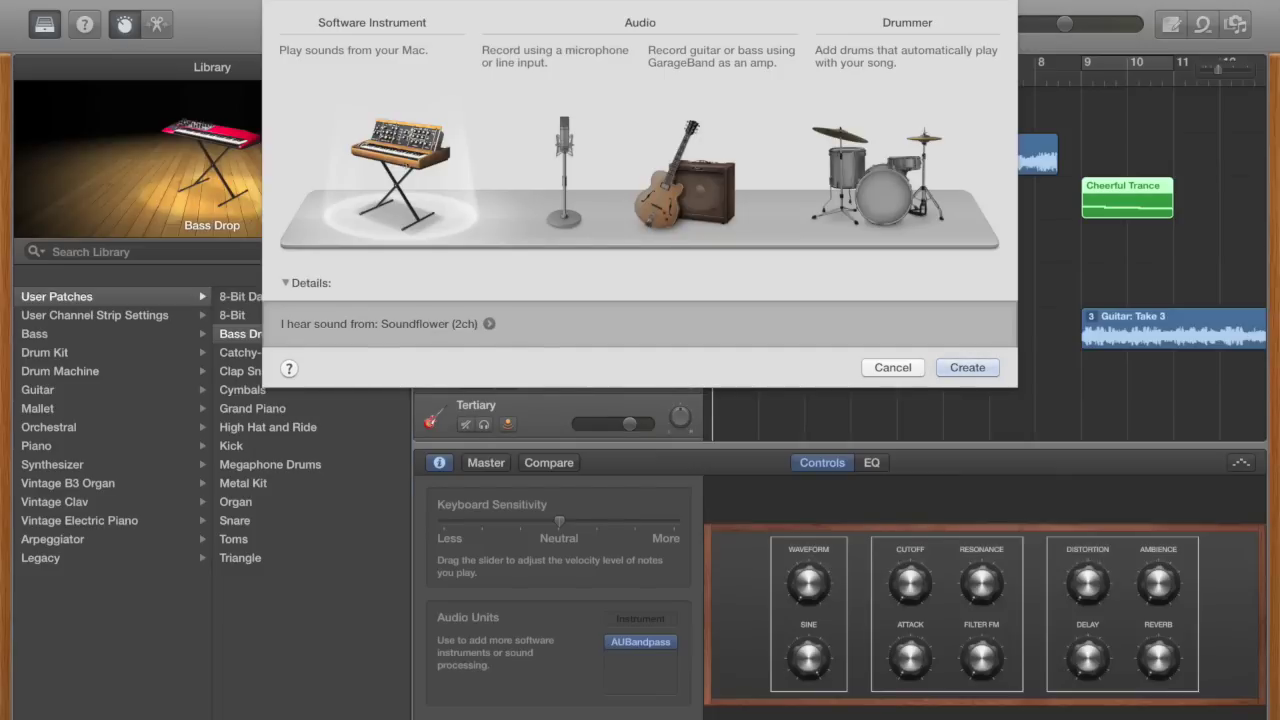
key("Return")
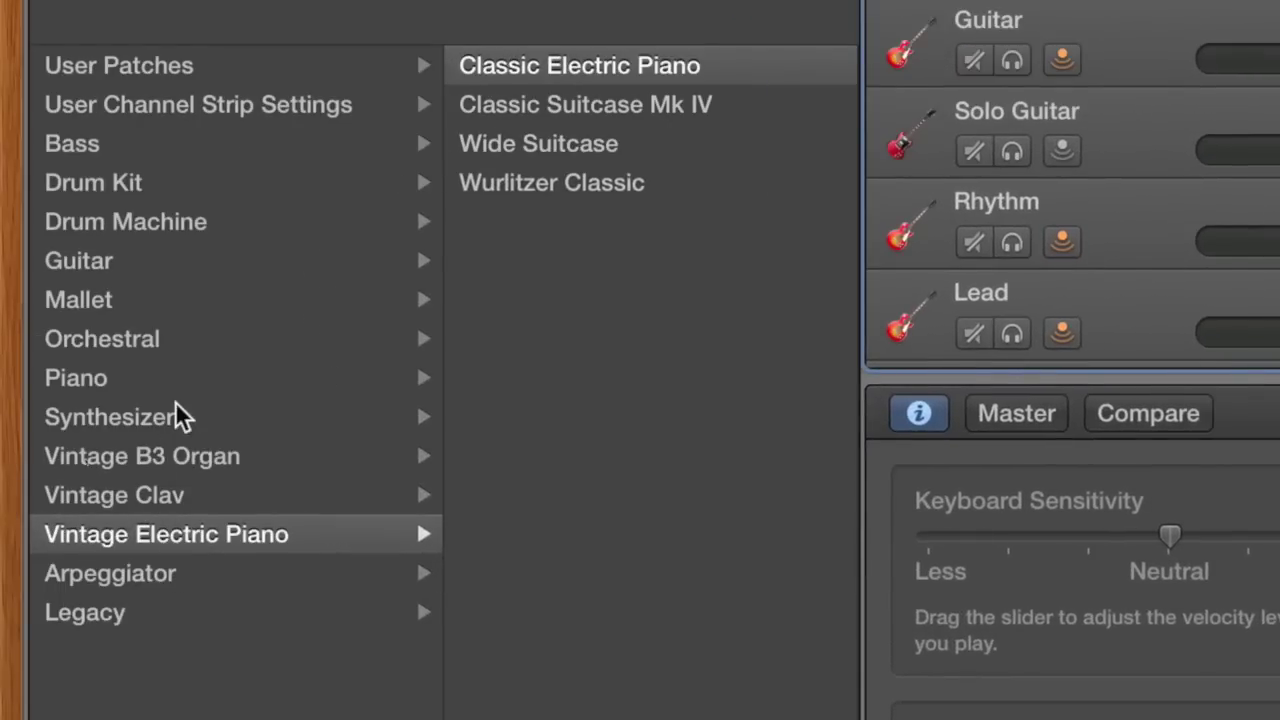
- Load Synthesizer > Bass > Vintage Synth Bass and turn Cutoff, Resonance and Sine fully down
left_click(163, 425)
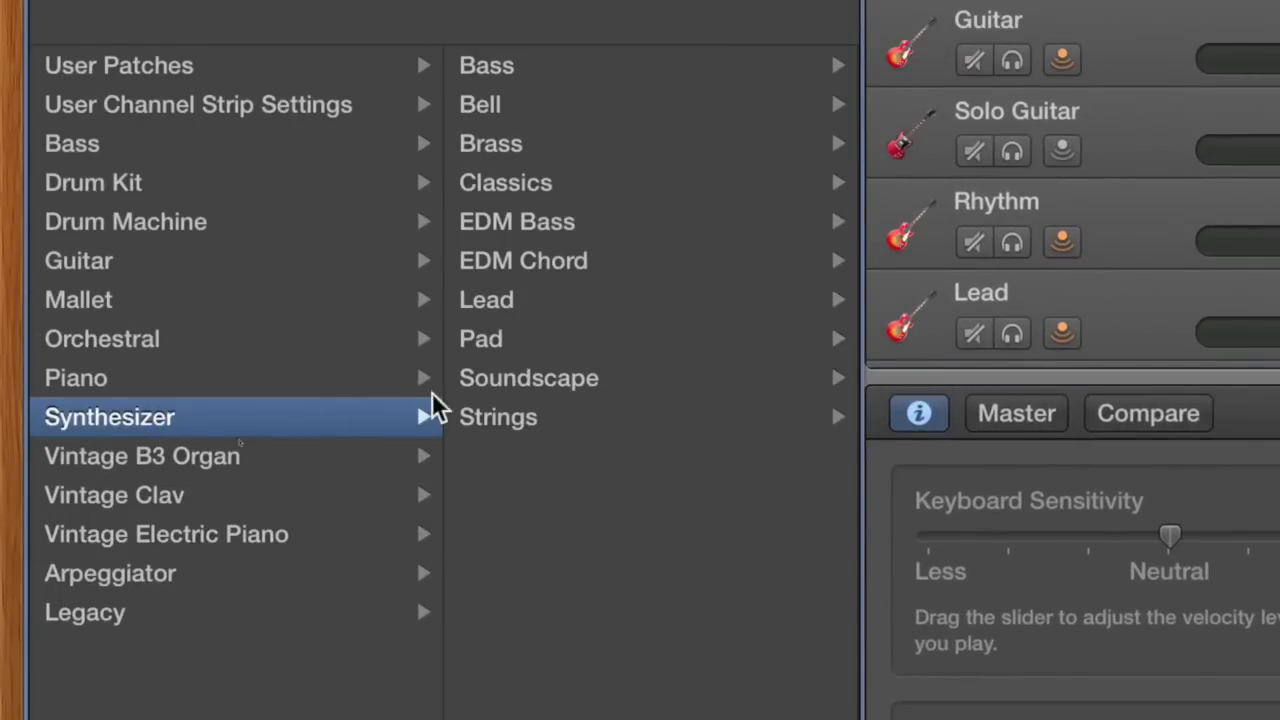
left_click(549, 82)
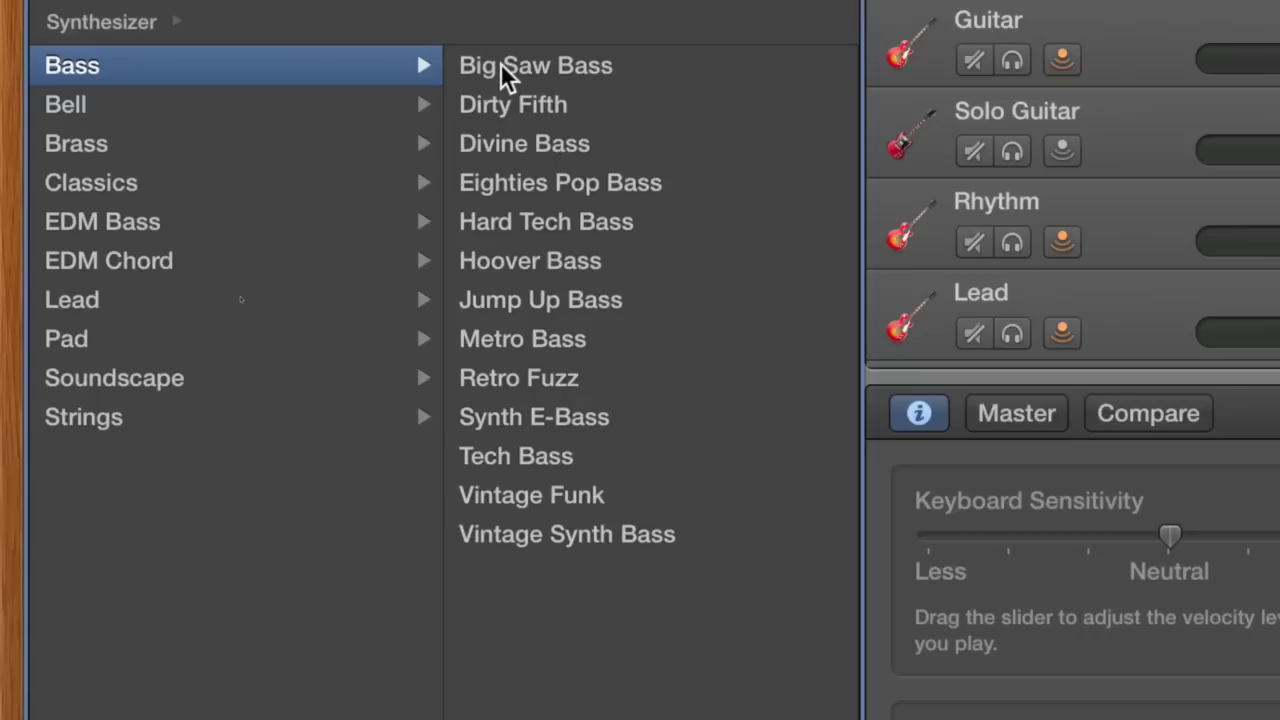
left_click(577, 535)
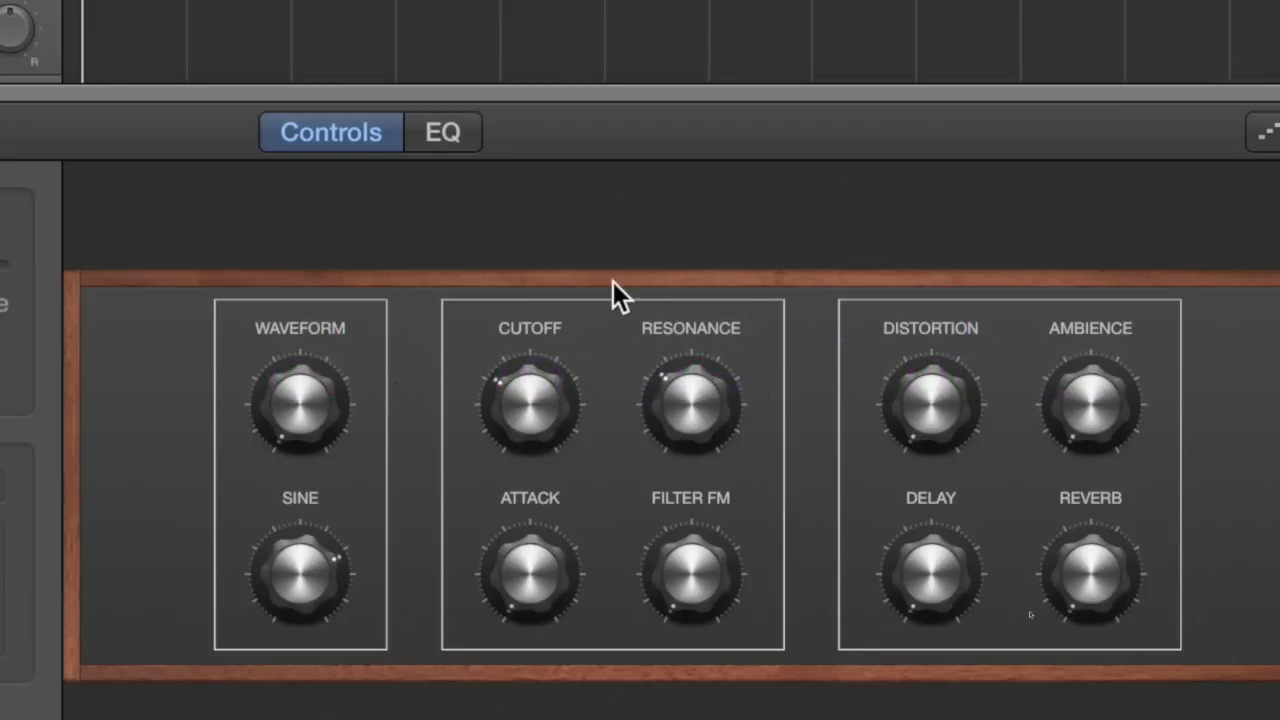
left_click_drag(520, 396, 751, 574)
left_click_drag(291, 580, 291, 630)
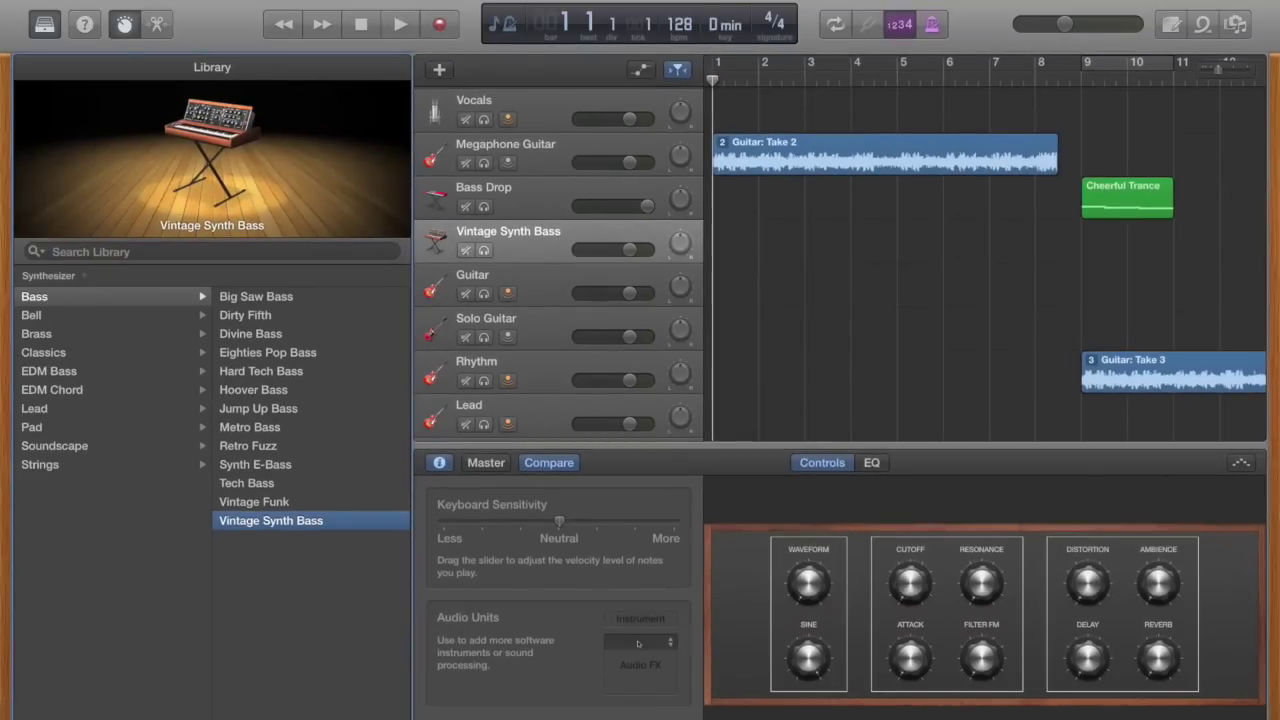
- Add the Audio Units > Apple > AUBandpass (Stereo) plug-in and keep the existing effects
left_click(653, 648)
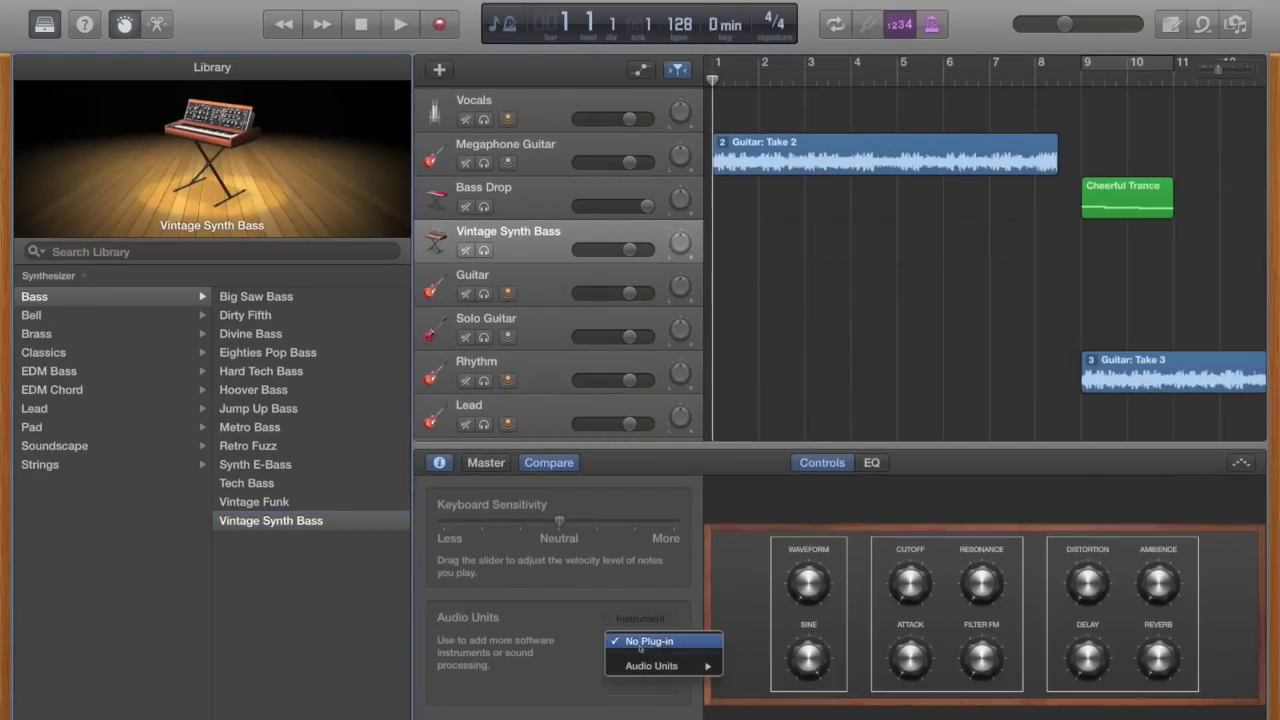
mouse_move(651, 667)
mouse_move(770, 666)
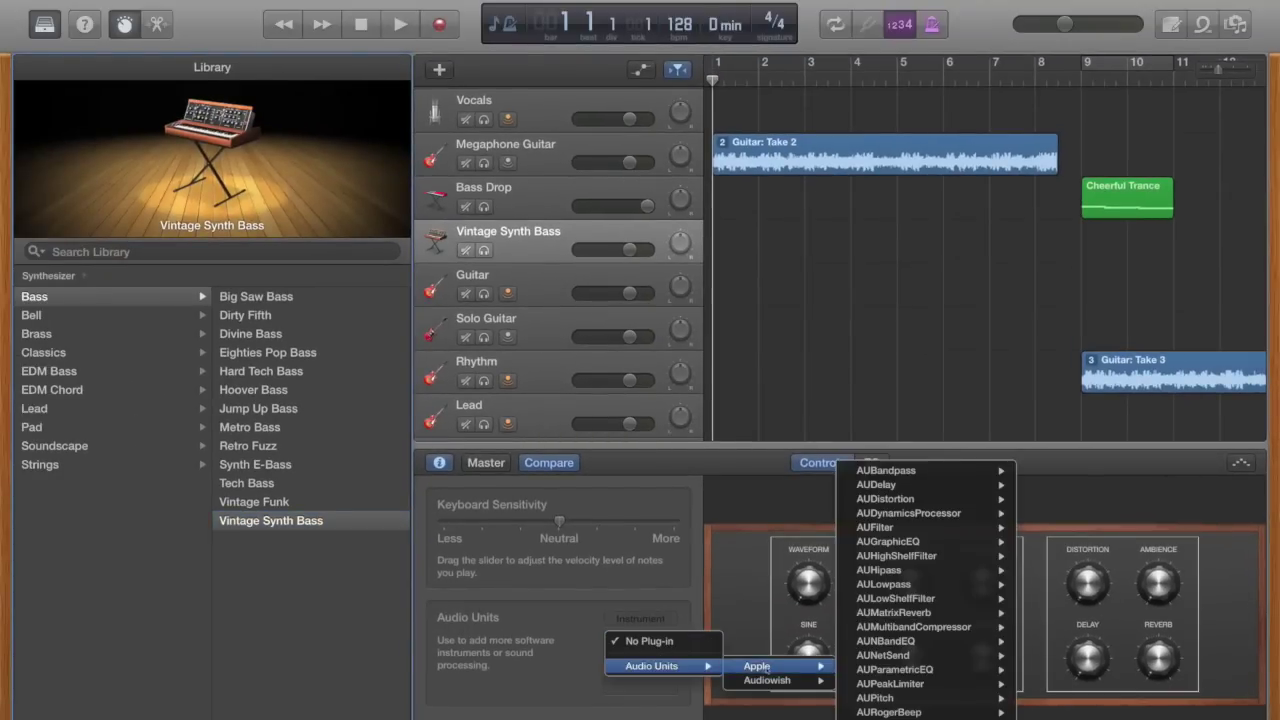
mouse_move(920, 475)
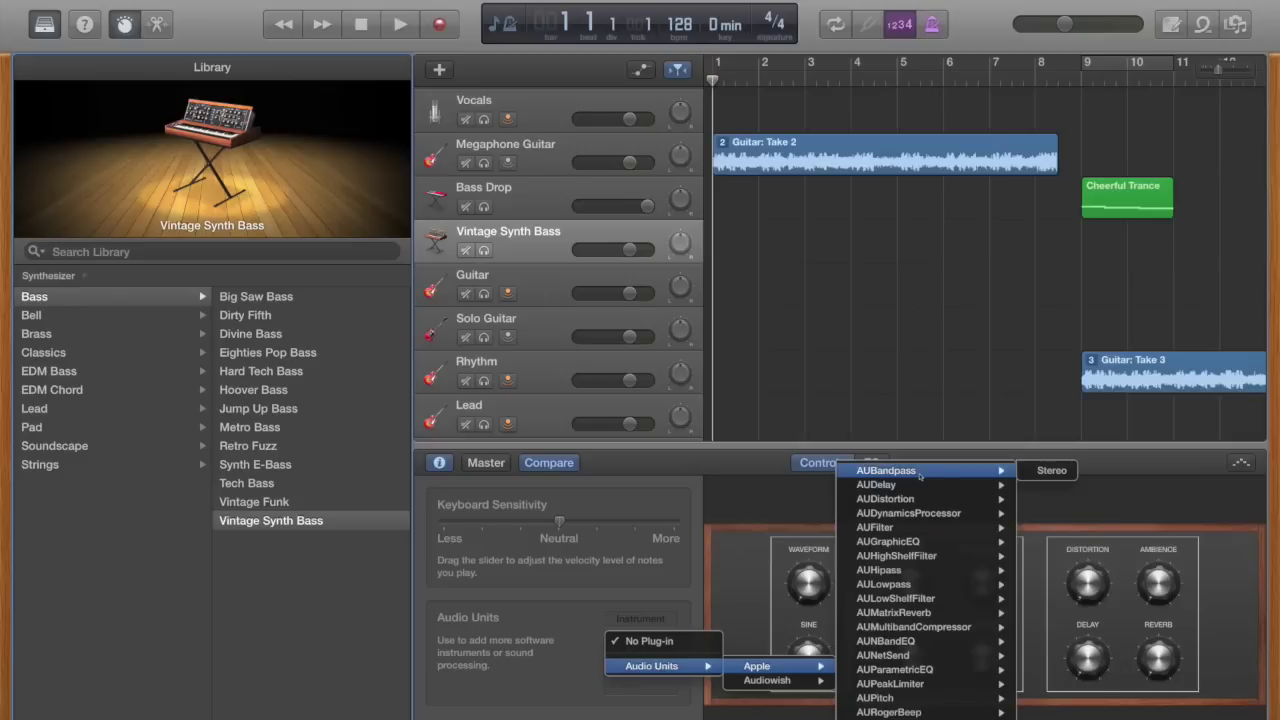
left_click(1050, 470)
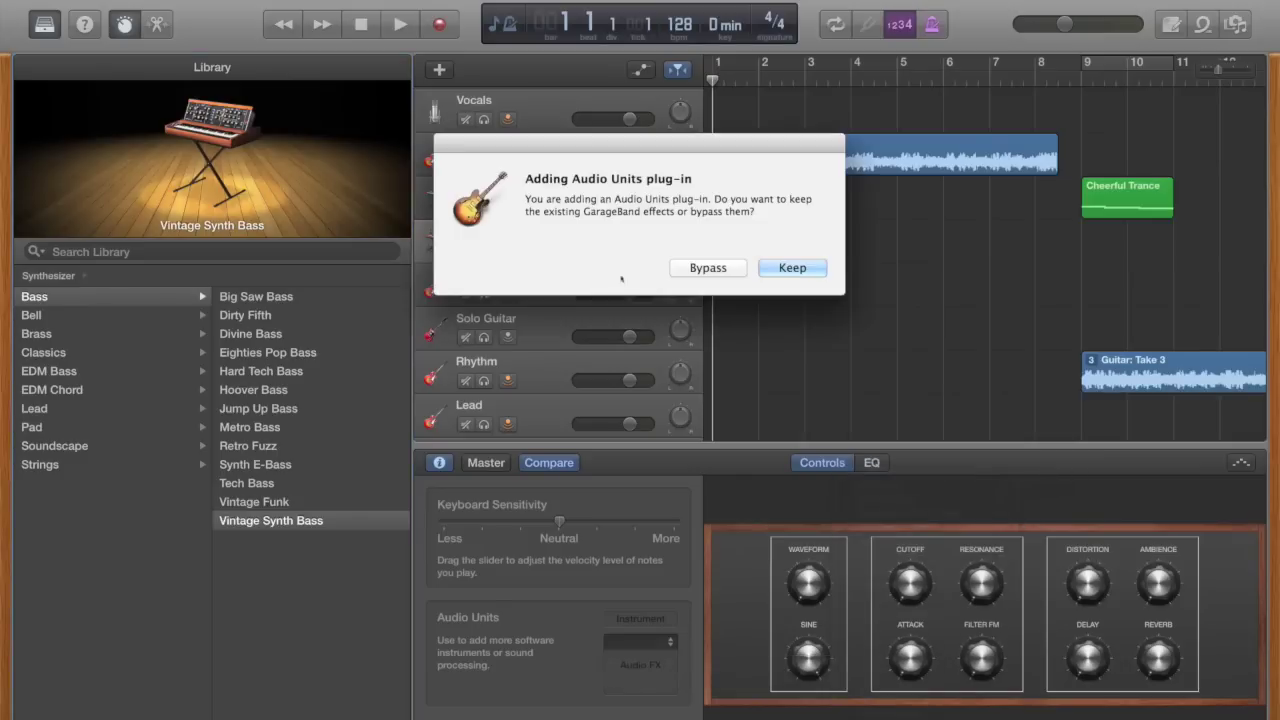
left_click(792, 268)
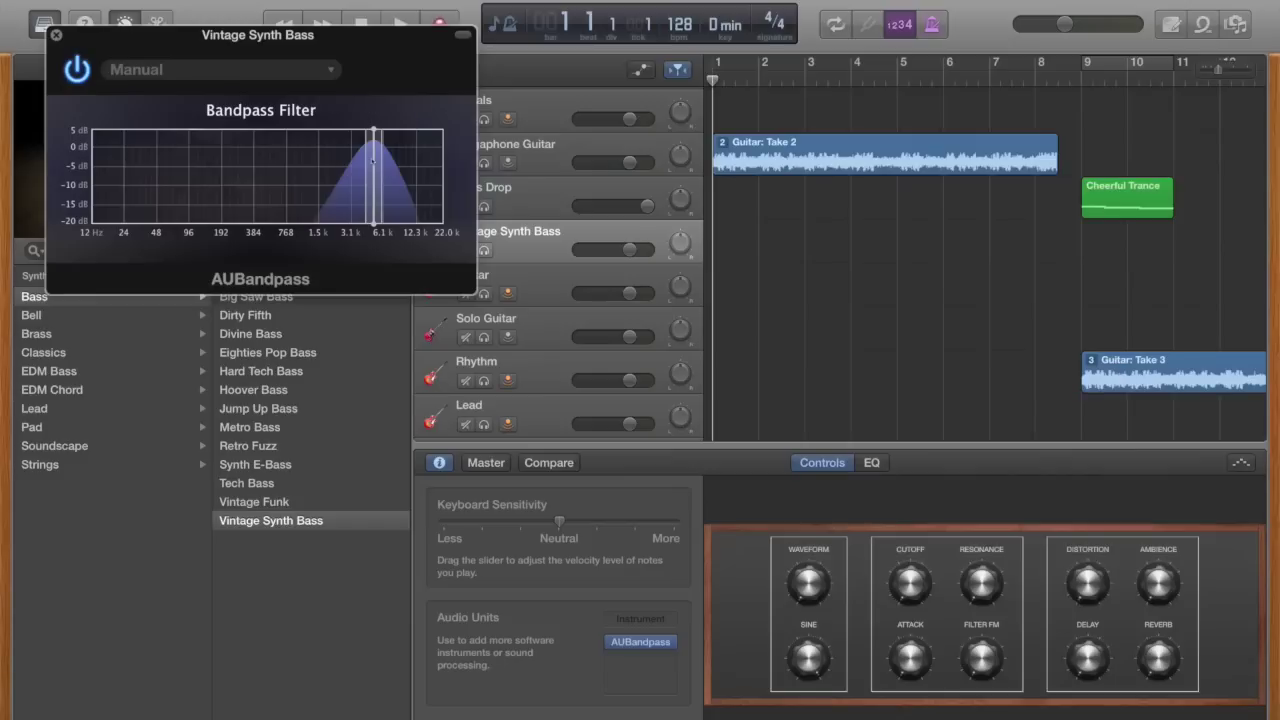
- Open Bass Drop's bandpass filter window beside the Vintage Synth Bass one
left_click(549, 213)
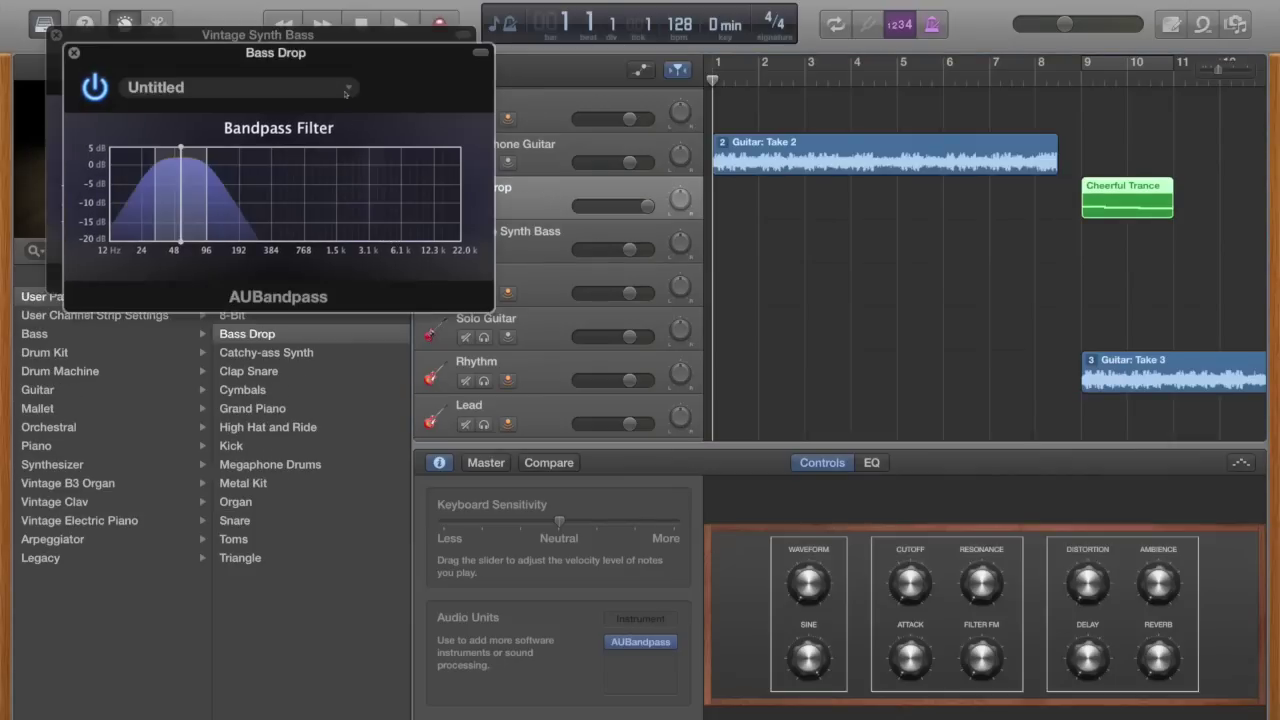
left_click_drag(387, 76, 811, 62)
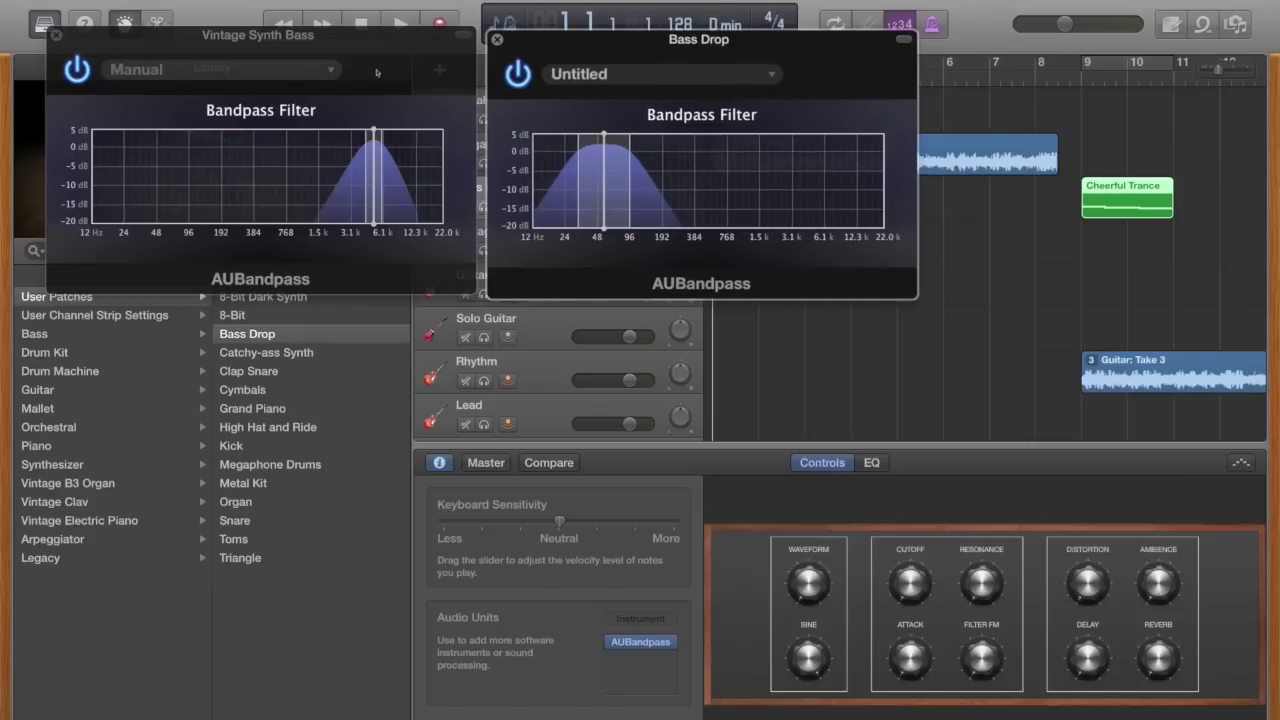
left_click(380, 48)
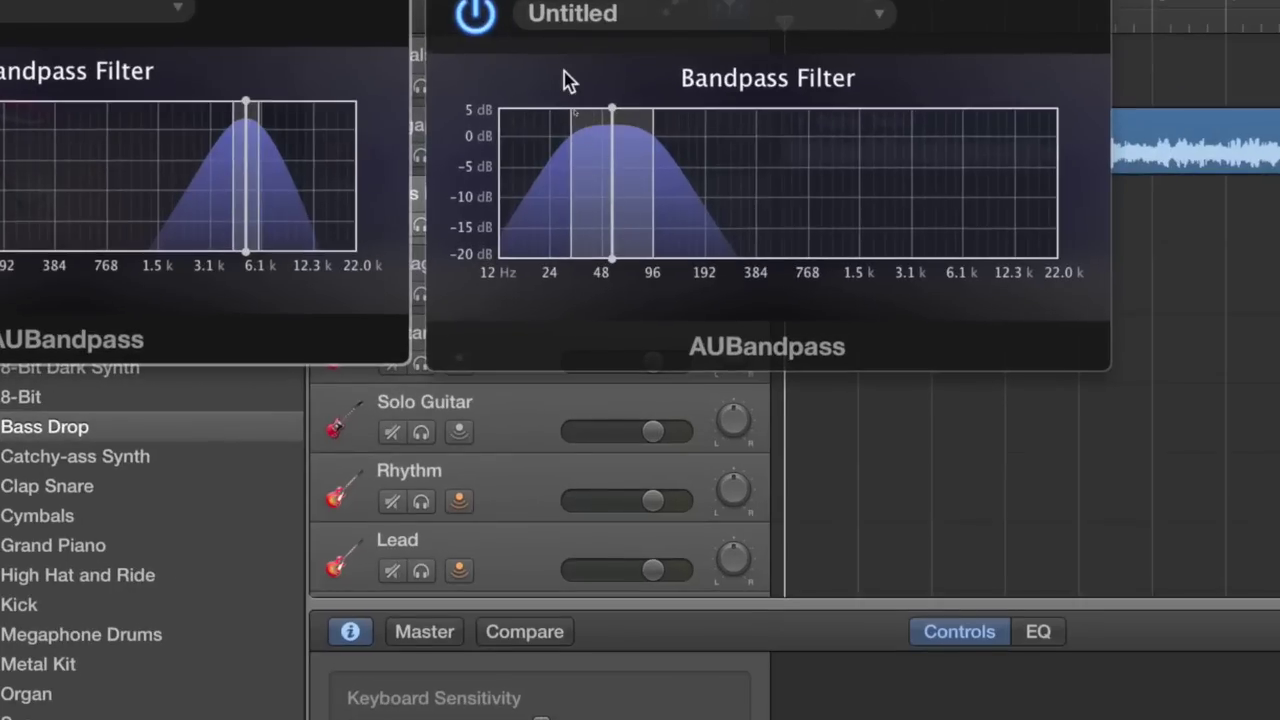
left_click(568, 113)
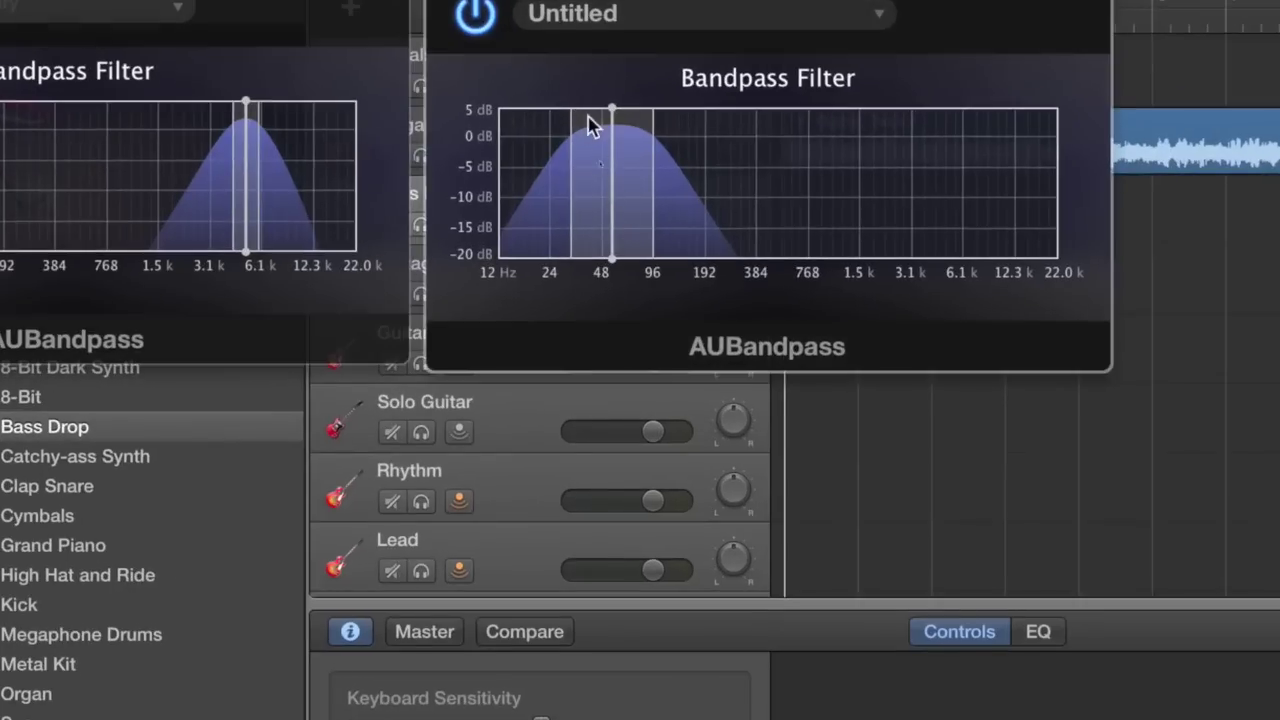
- Match the Vintage Synth Bass bandpass to Bass Drop's (about 56 Hz, wider band), then close both windows
left_click(610, 183)
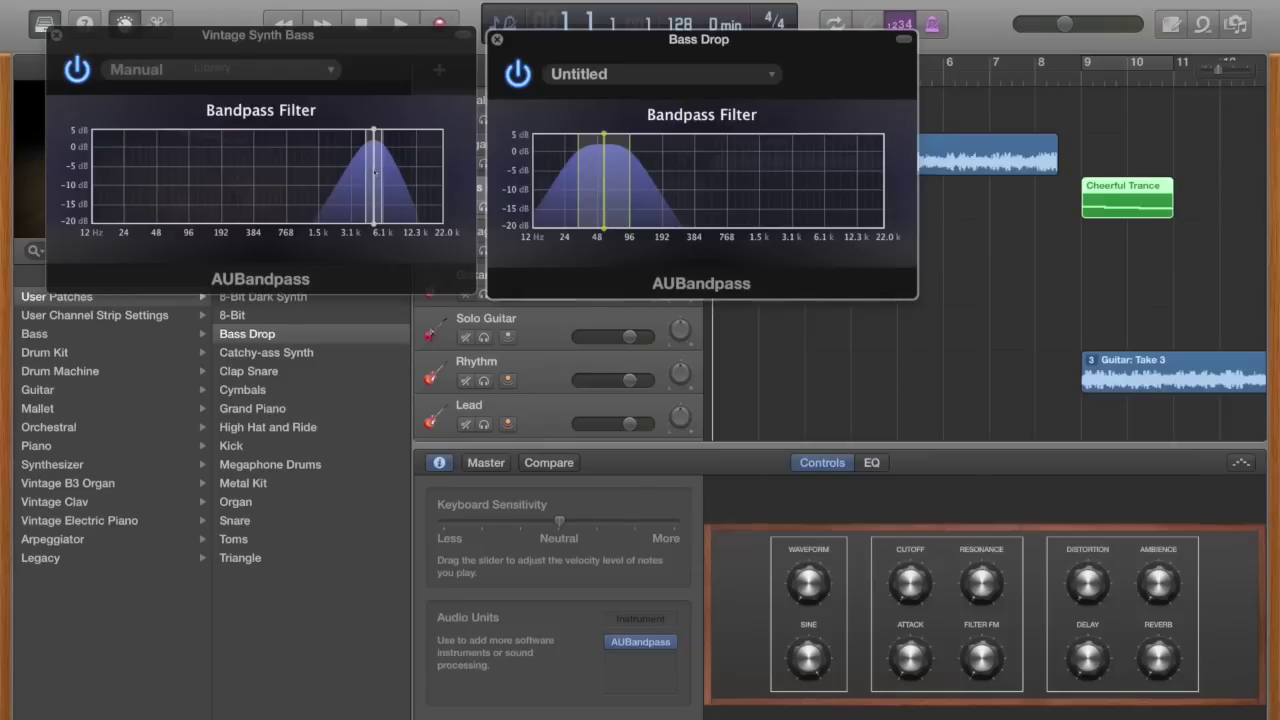
left_click_drag(375, 170, 164, 176)
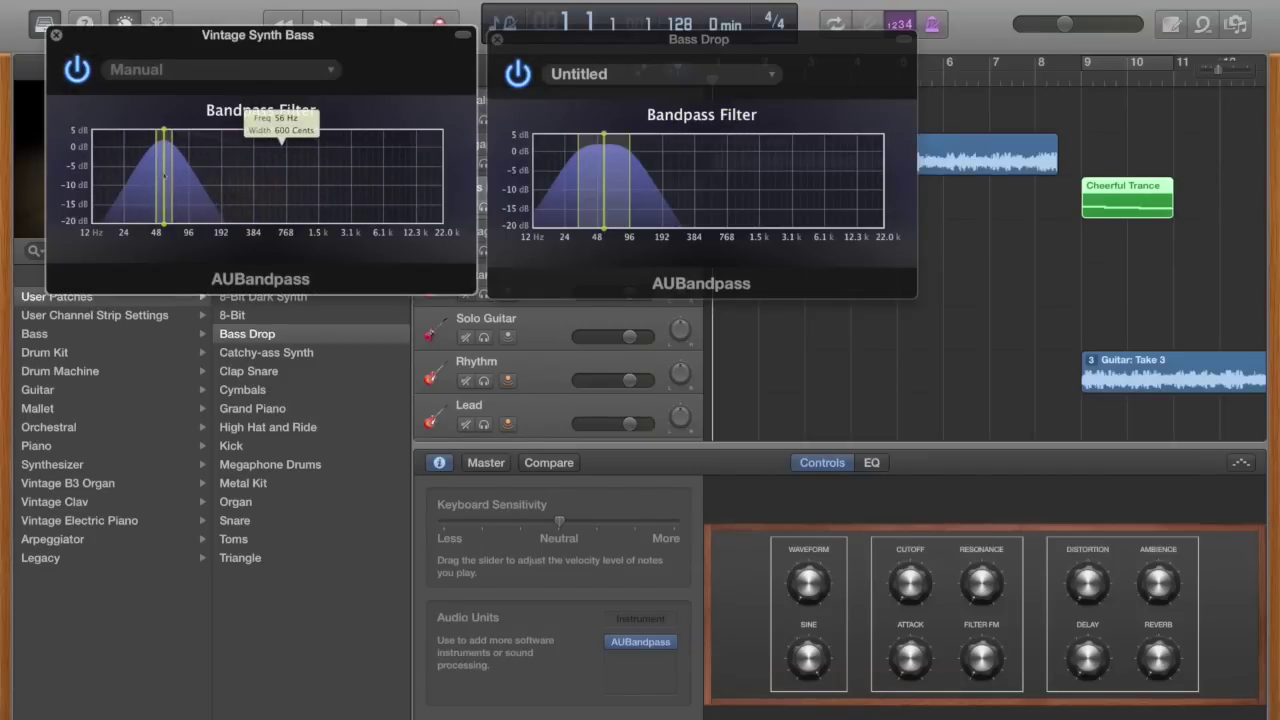
left_click(603, 187)
left_click_drag(160, 163, 191, 178)
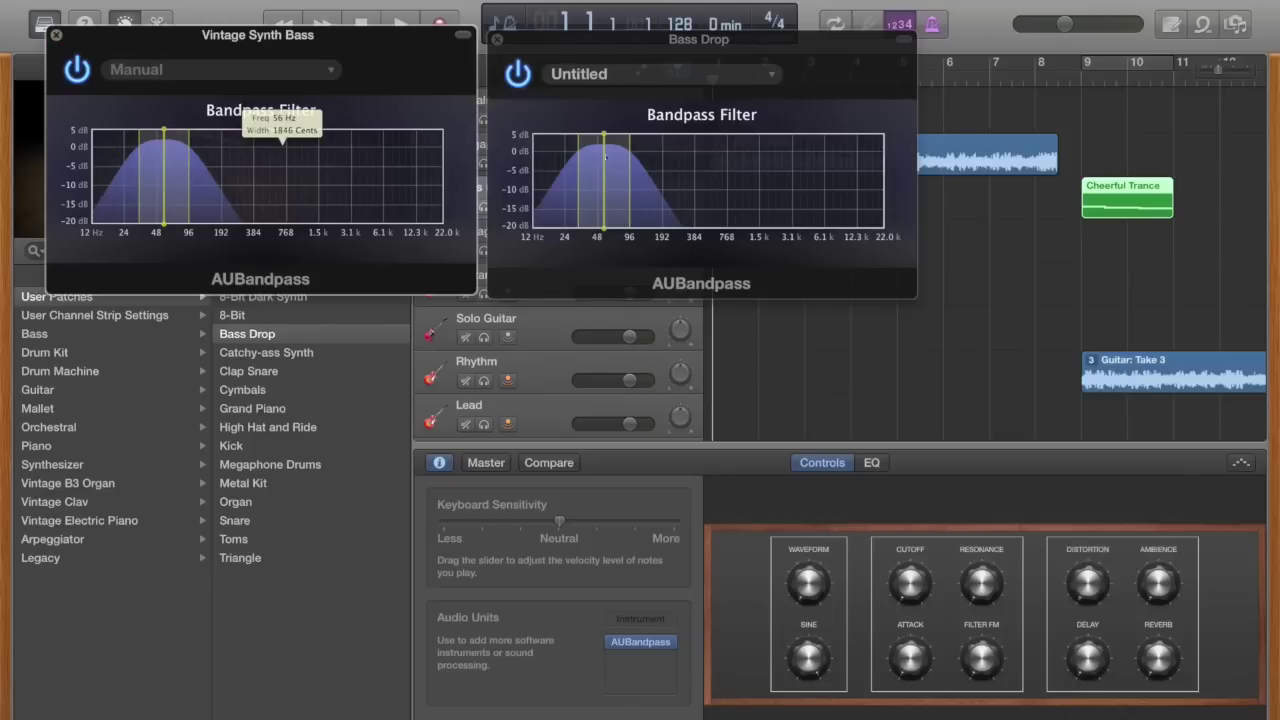
left_click(497, 40)
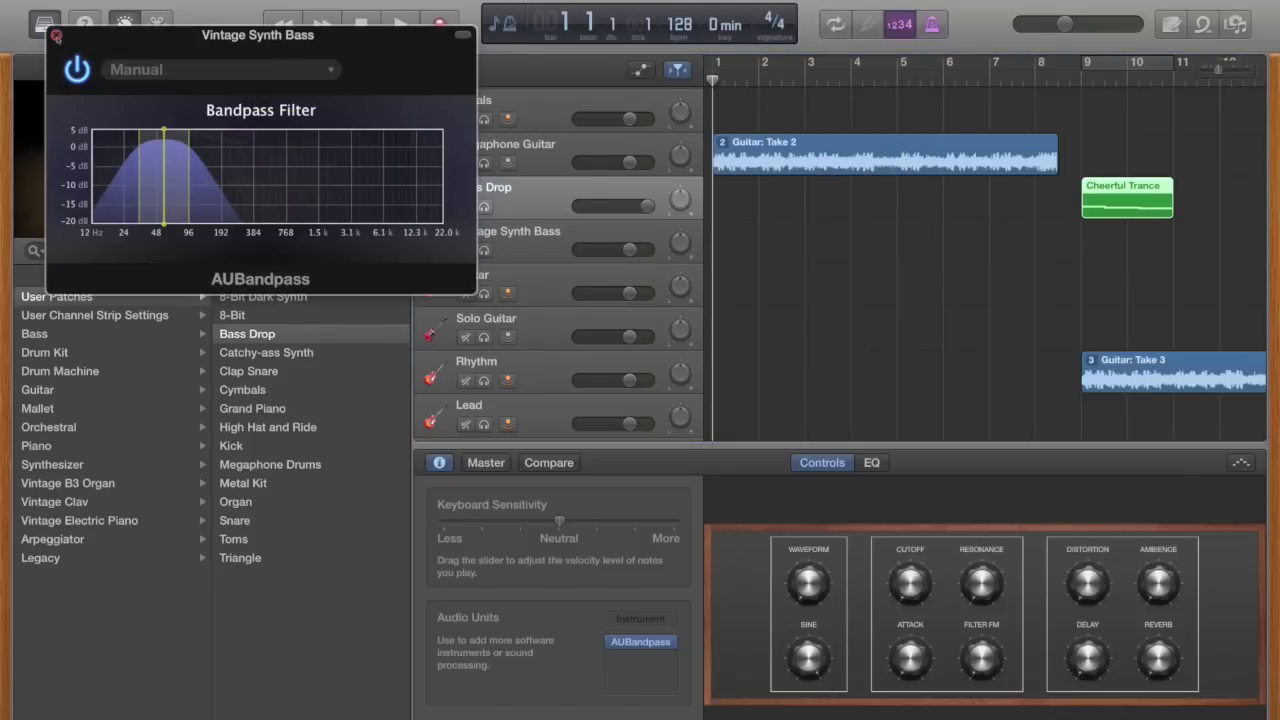
left_click(56, 35)
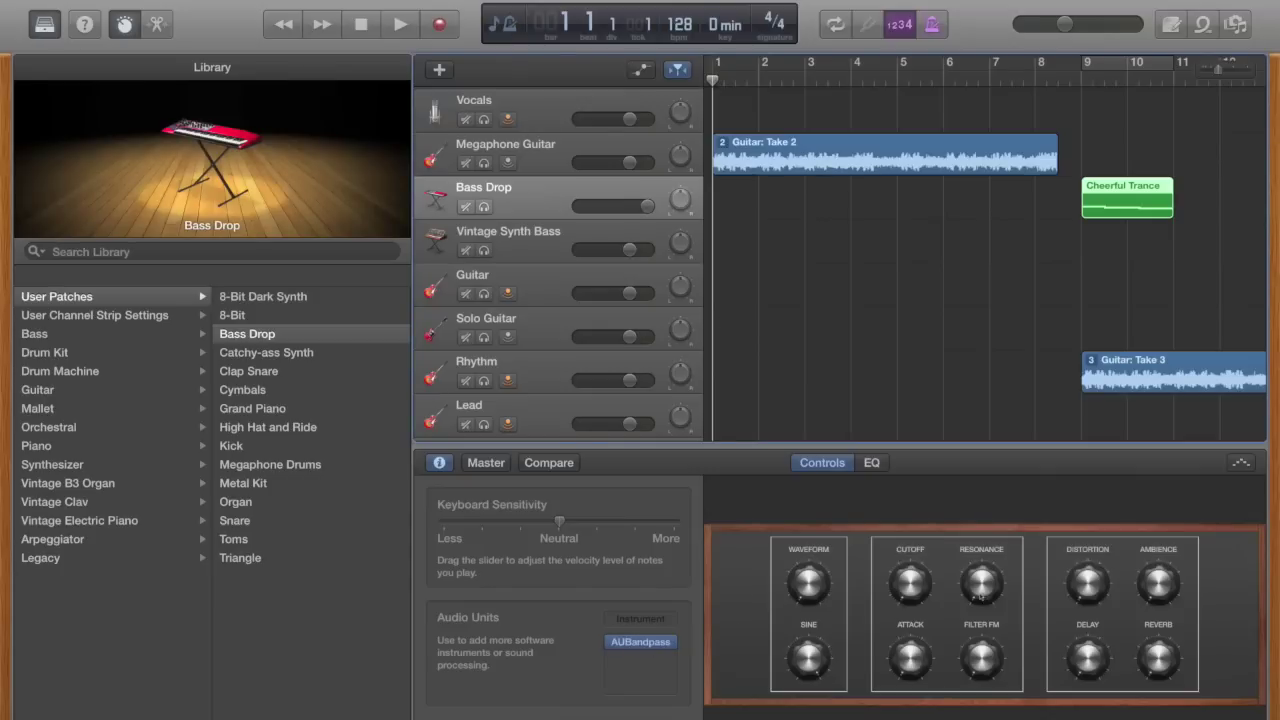
- Show the Vintage Synth Bass EQ curve and compare it repeatedly with Bass Drop's
left_click(539, 240)
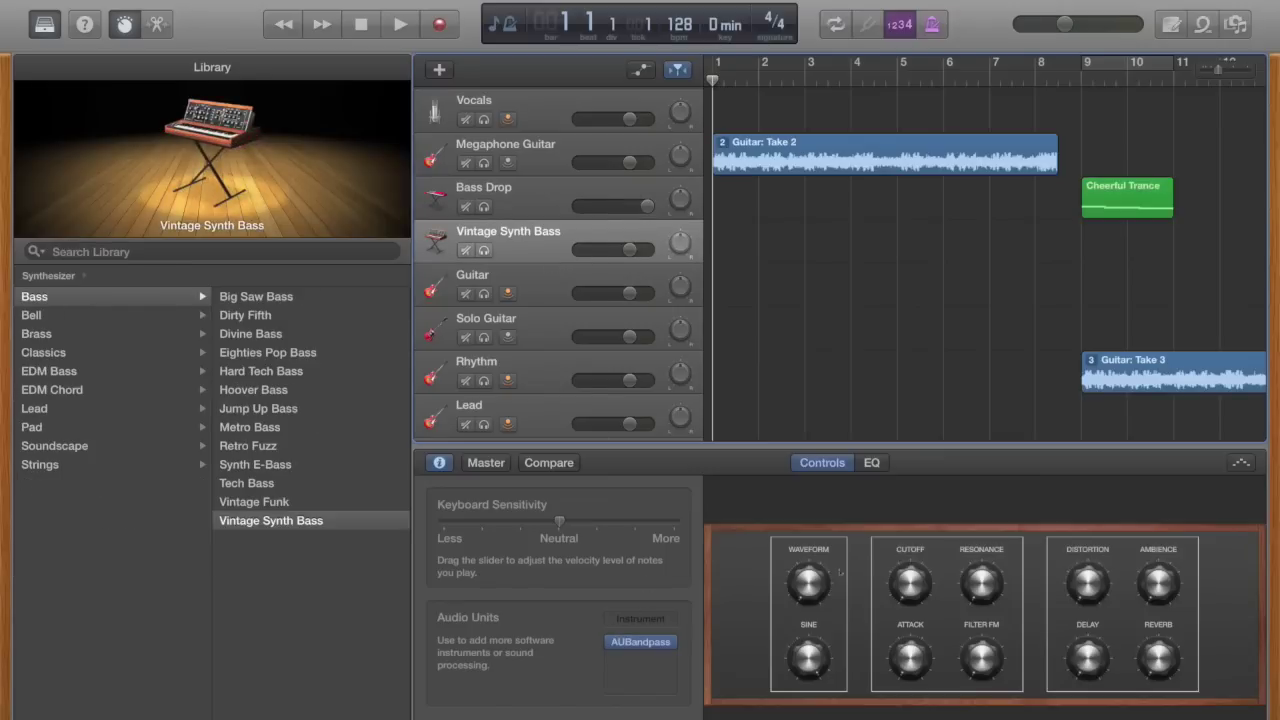
left_click(873, 462)
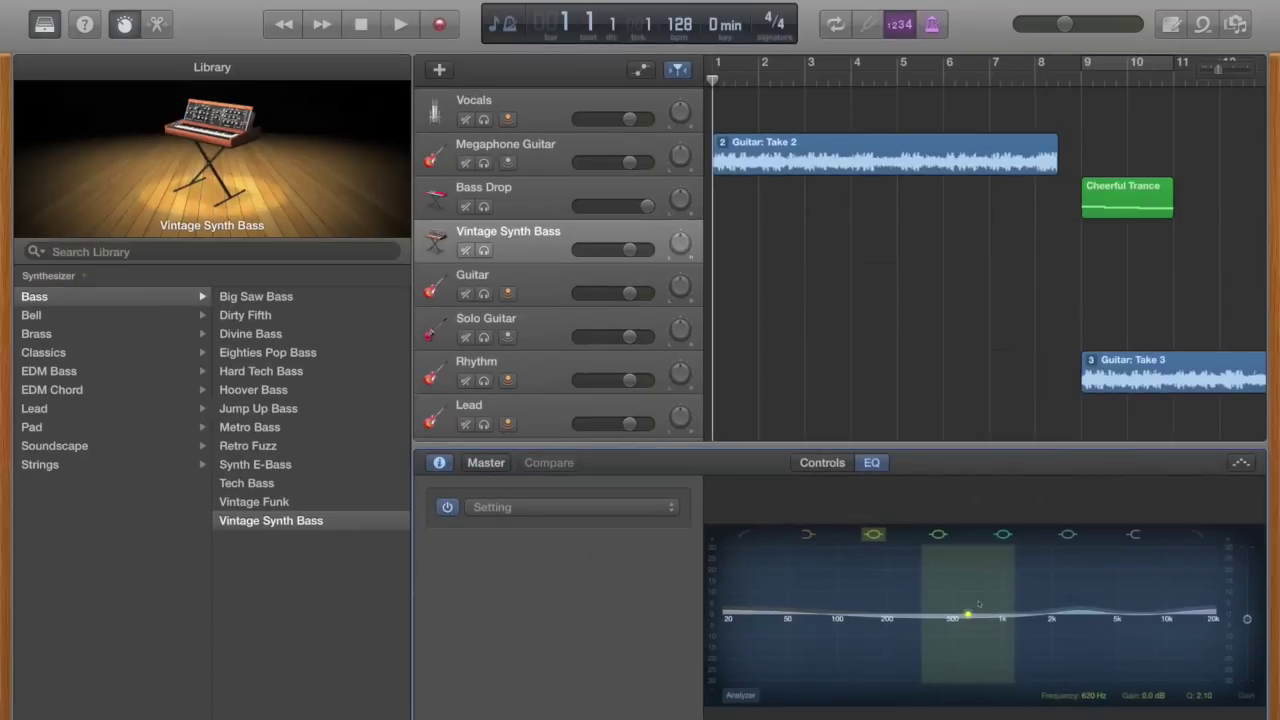
left_click(530, 203)
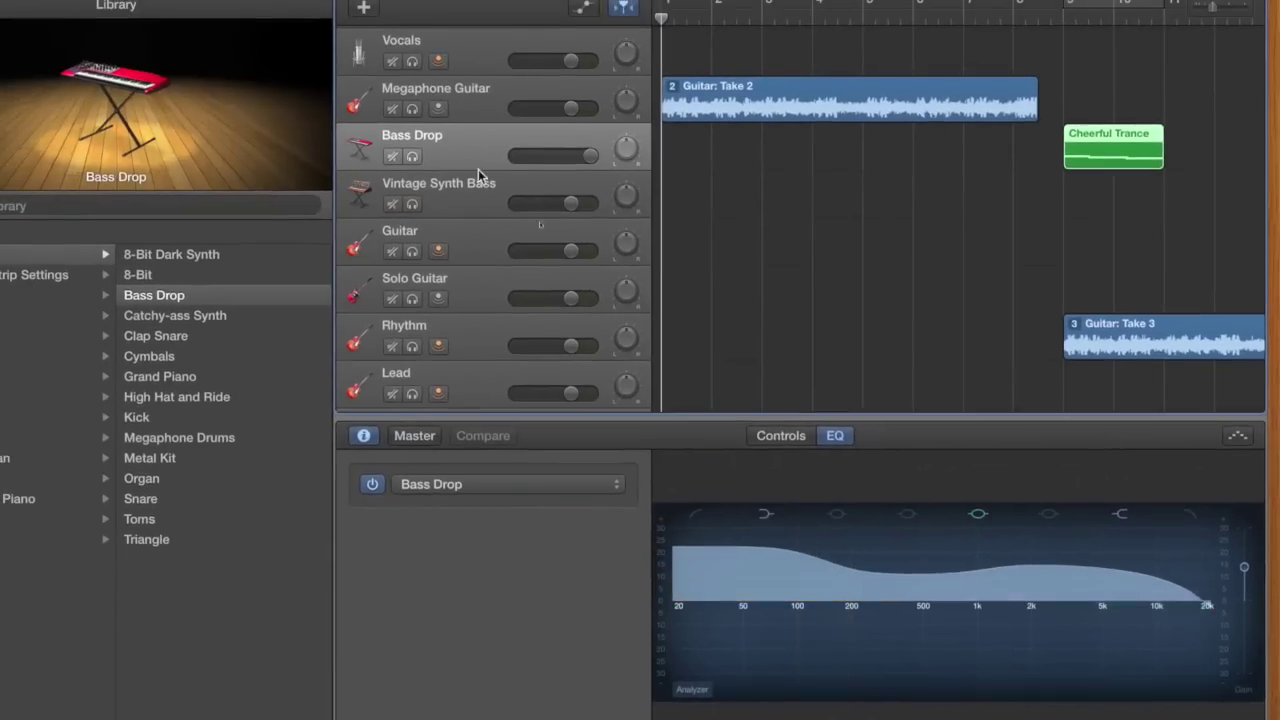
left_click(464, 191)
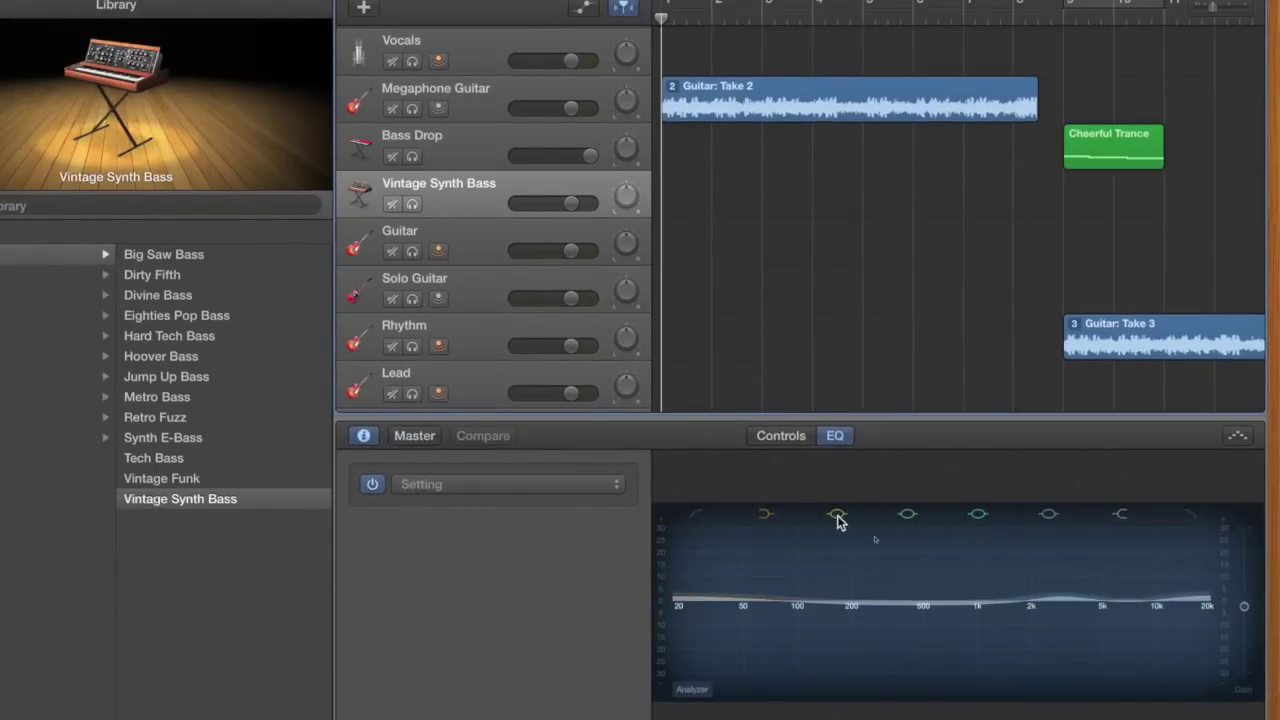
left_click(474, 156)
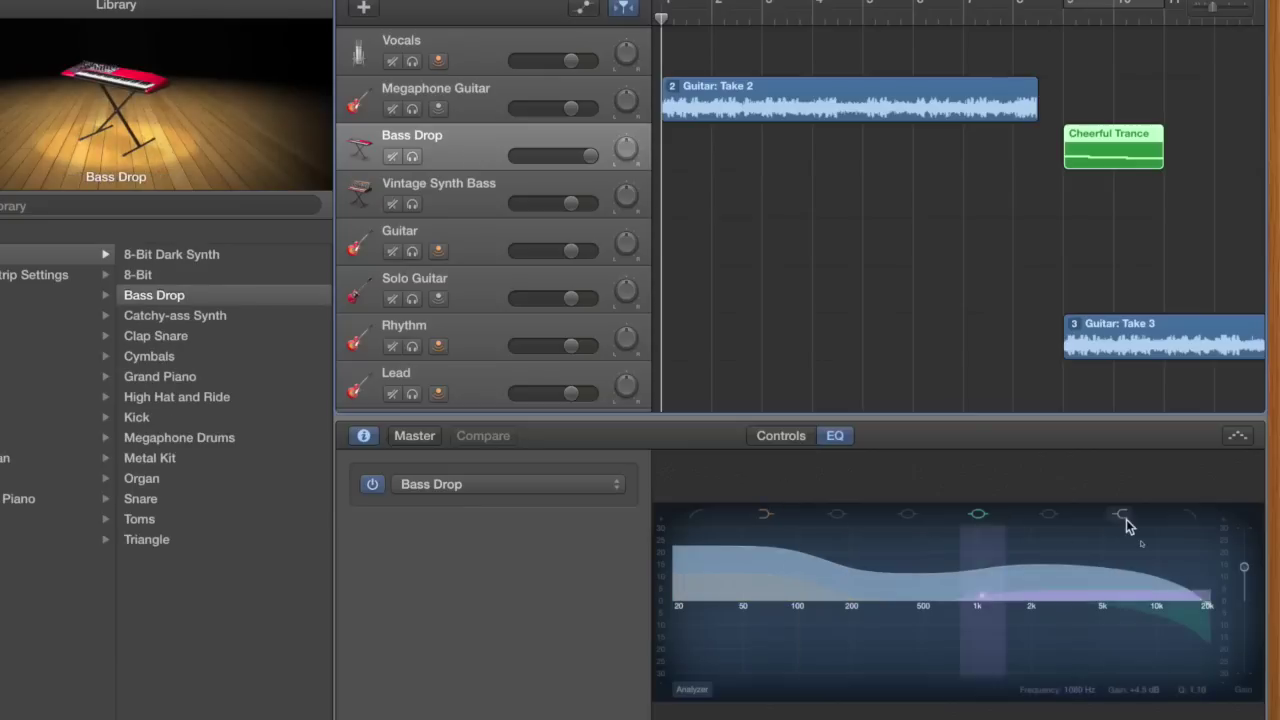
left_click(470, 189)
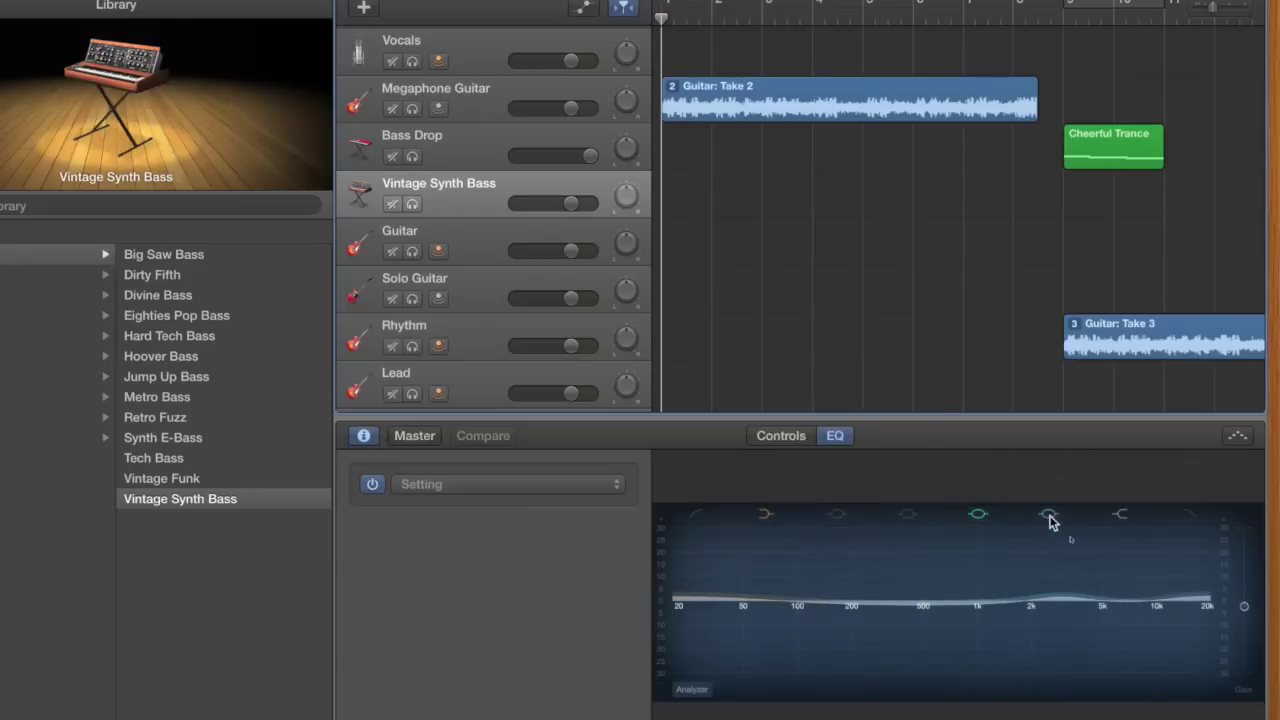
left_click(479, 160)
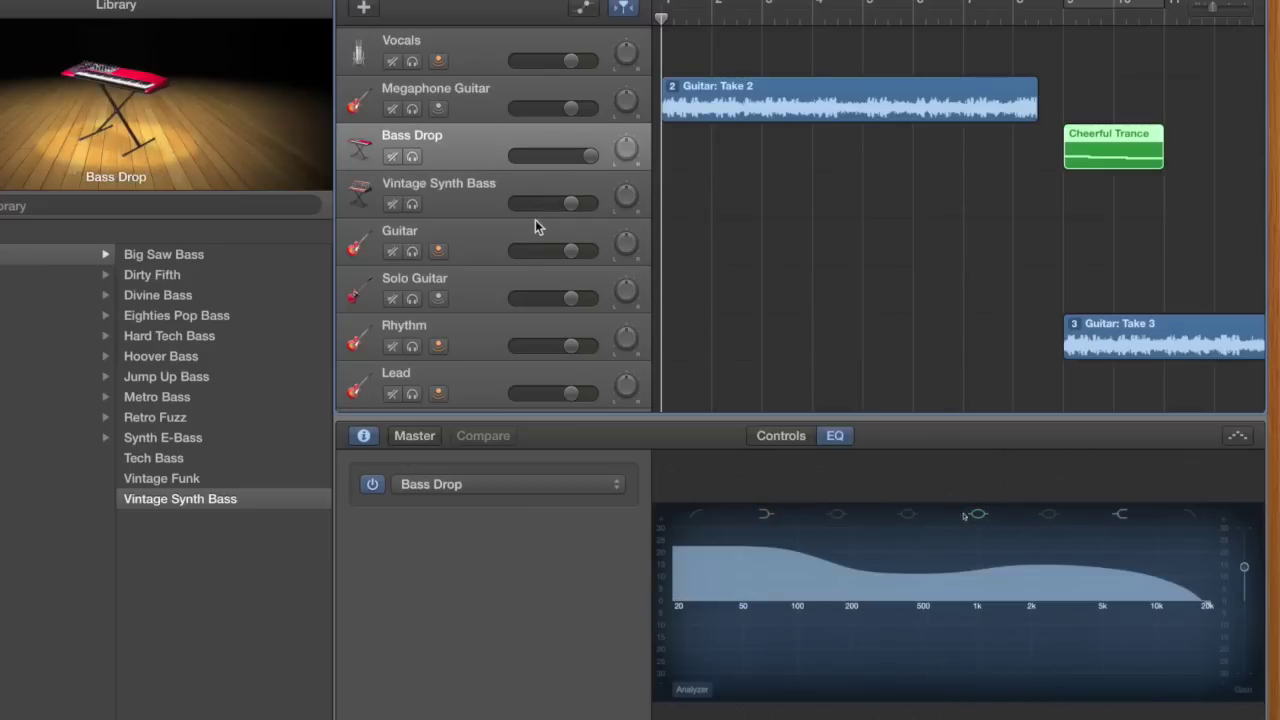
left_click(470, 205)
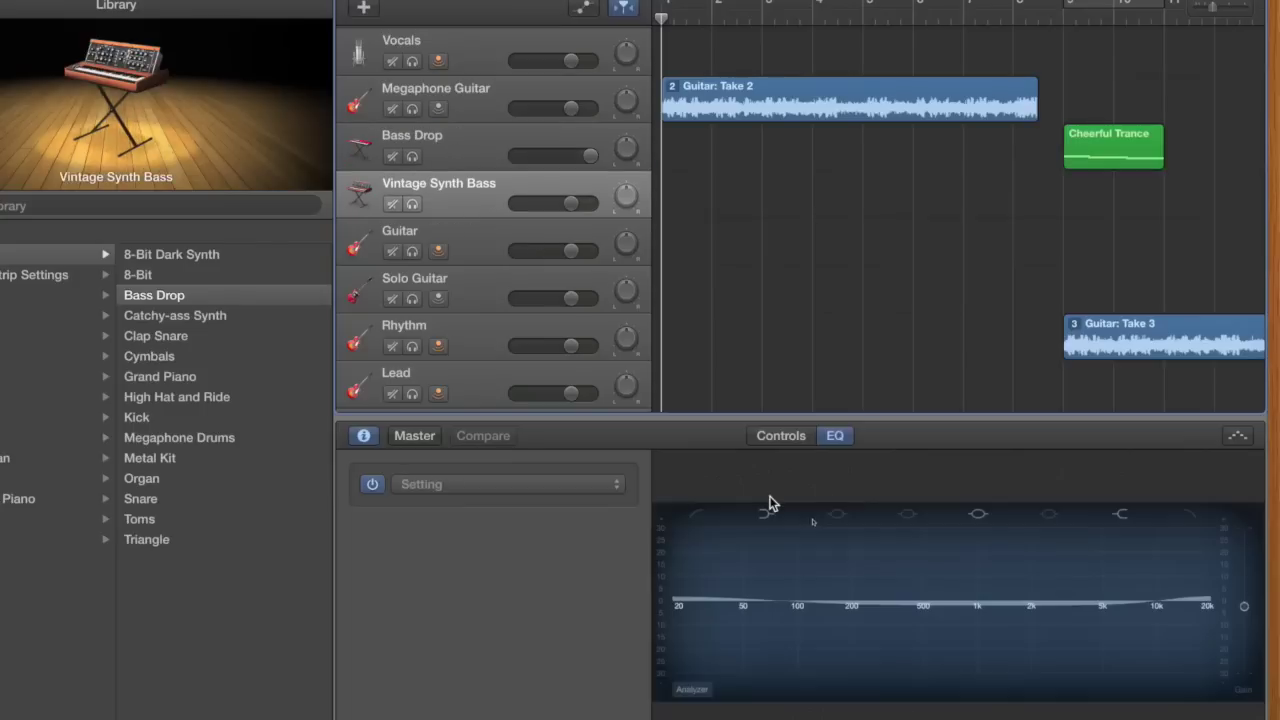
- Boost the Vintage Synth Bass EQ low band to about 114 Hz, +8 dB, checking Bass Drop's curve
key("Up")
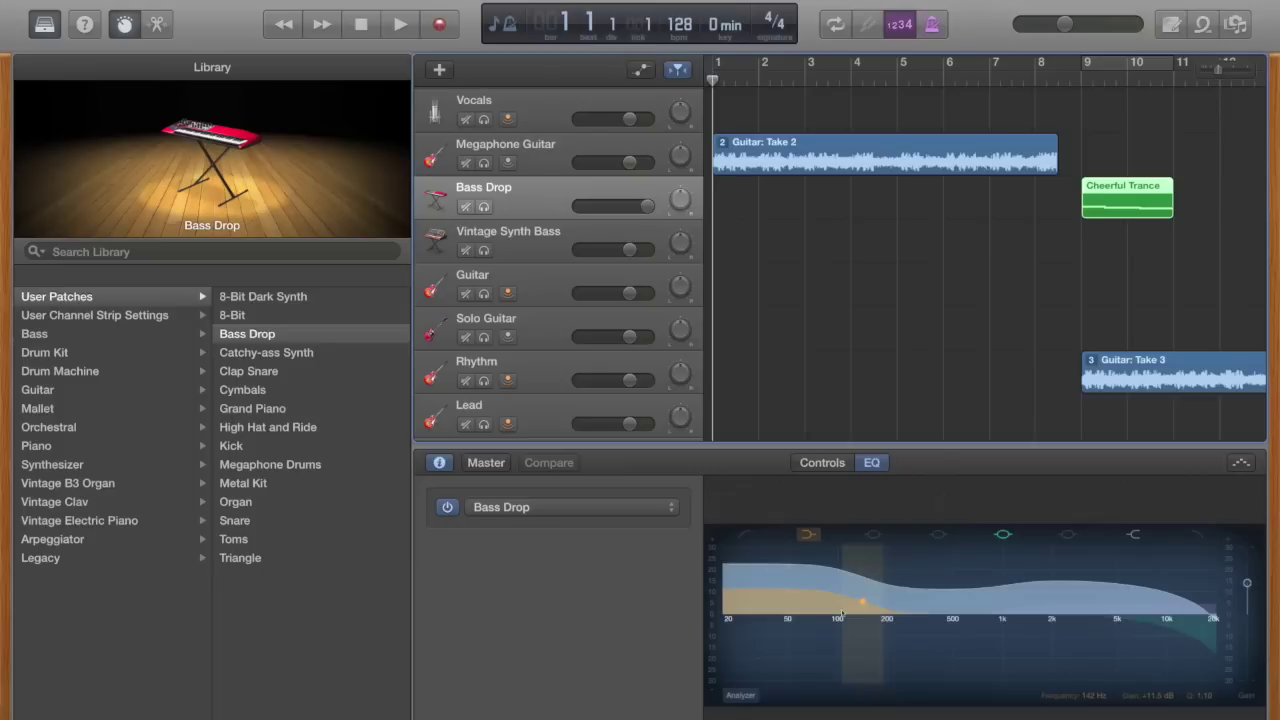
key("Down")
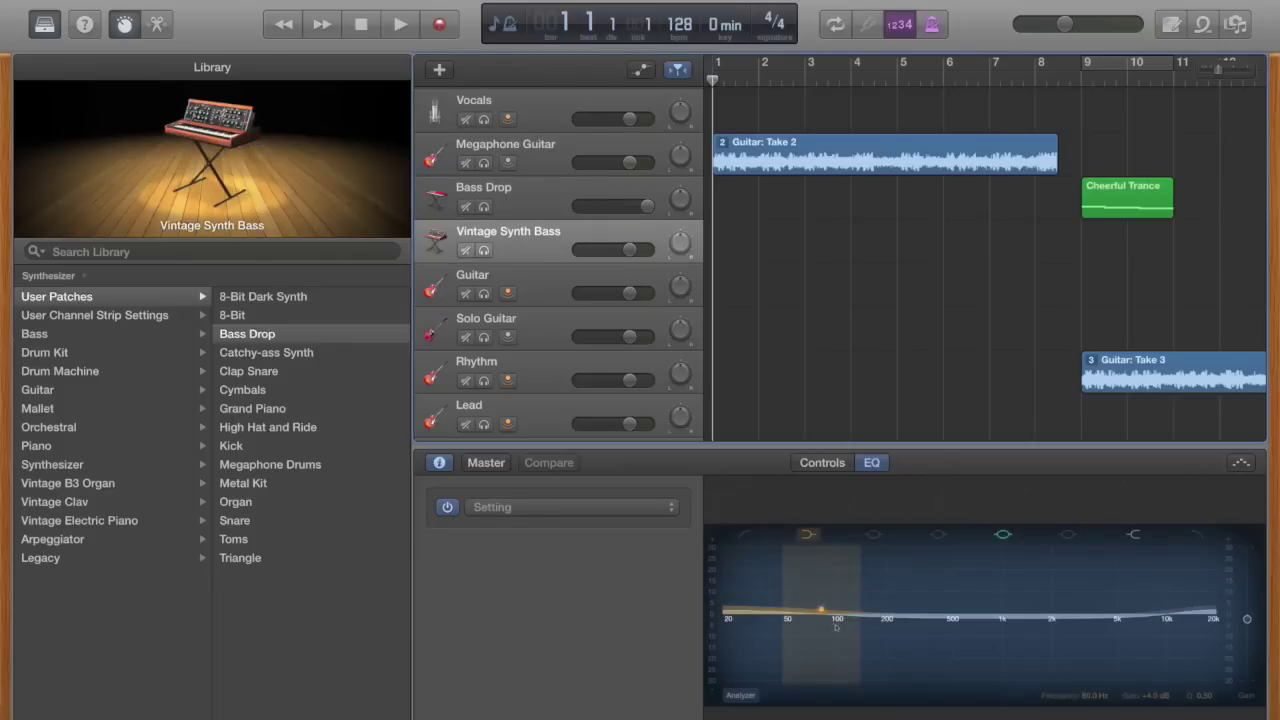
left_click_drag(821, 610, 866, 589)
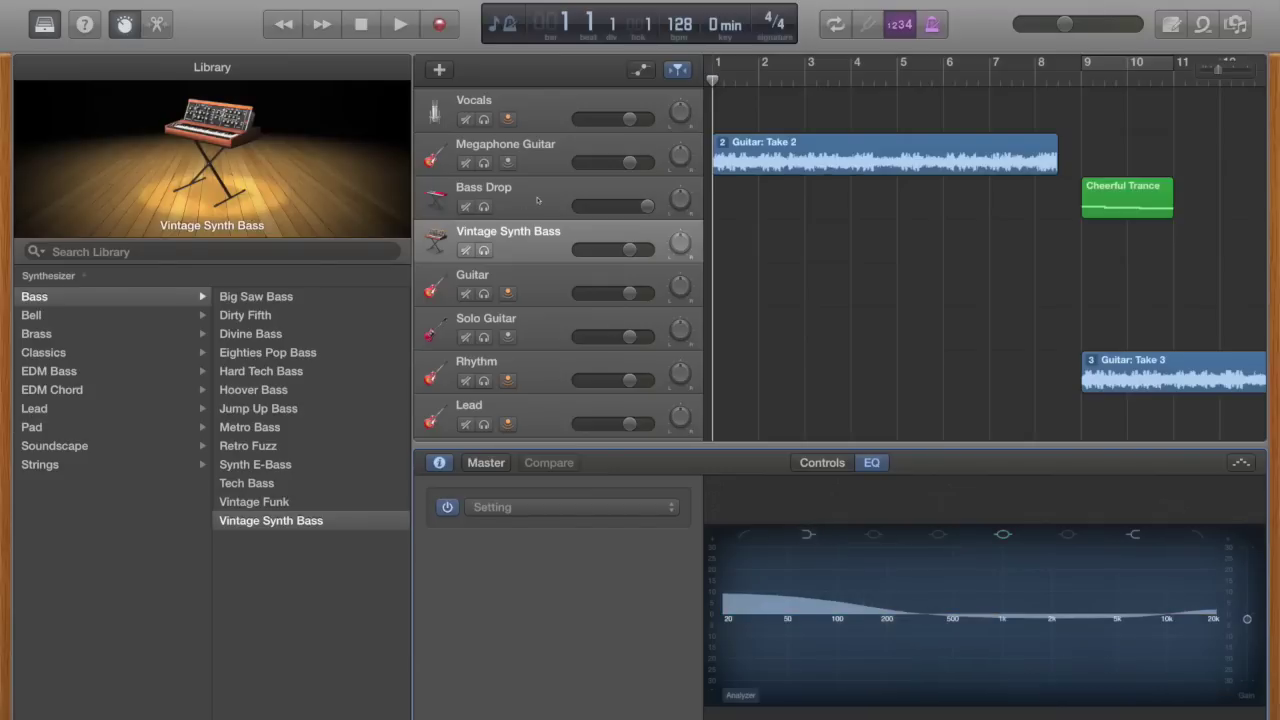
key("Up")
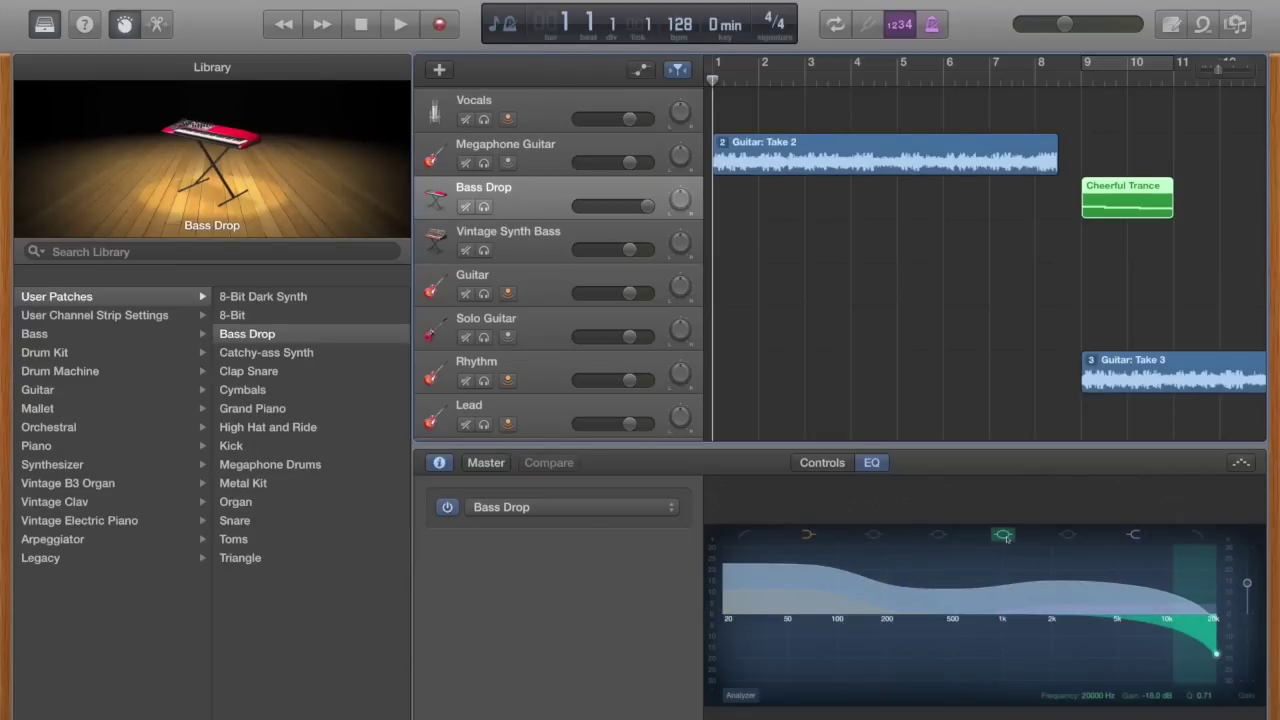
- Drag the Vintage Synth Bass 1 kHz EQ band to 20000 Hz and cut it, then compare with Bass Drop
key("Down")
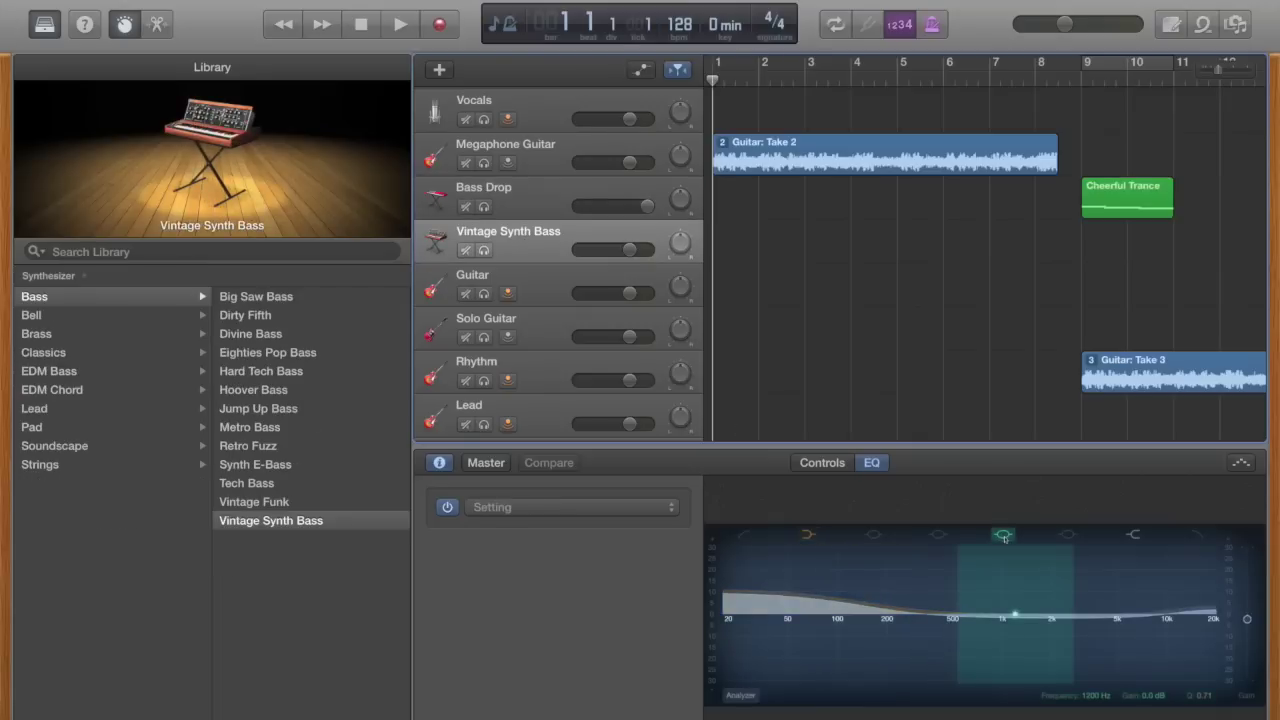
left_click_drag(1015, 618, 1258, 672)
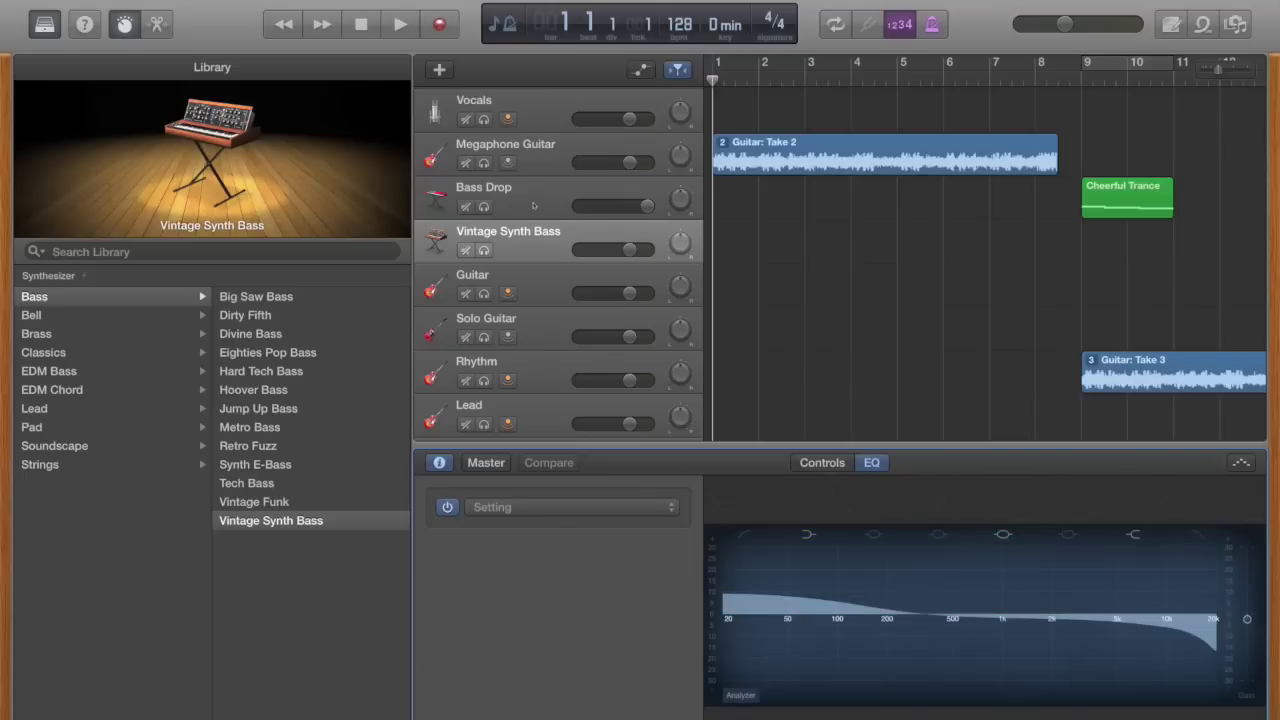
key("Up")
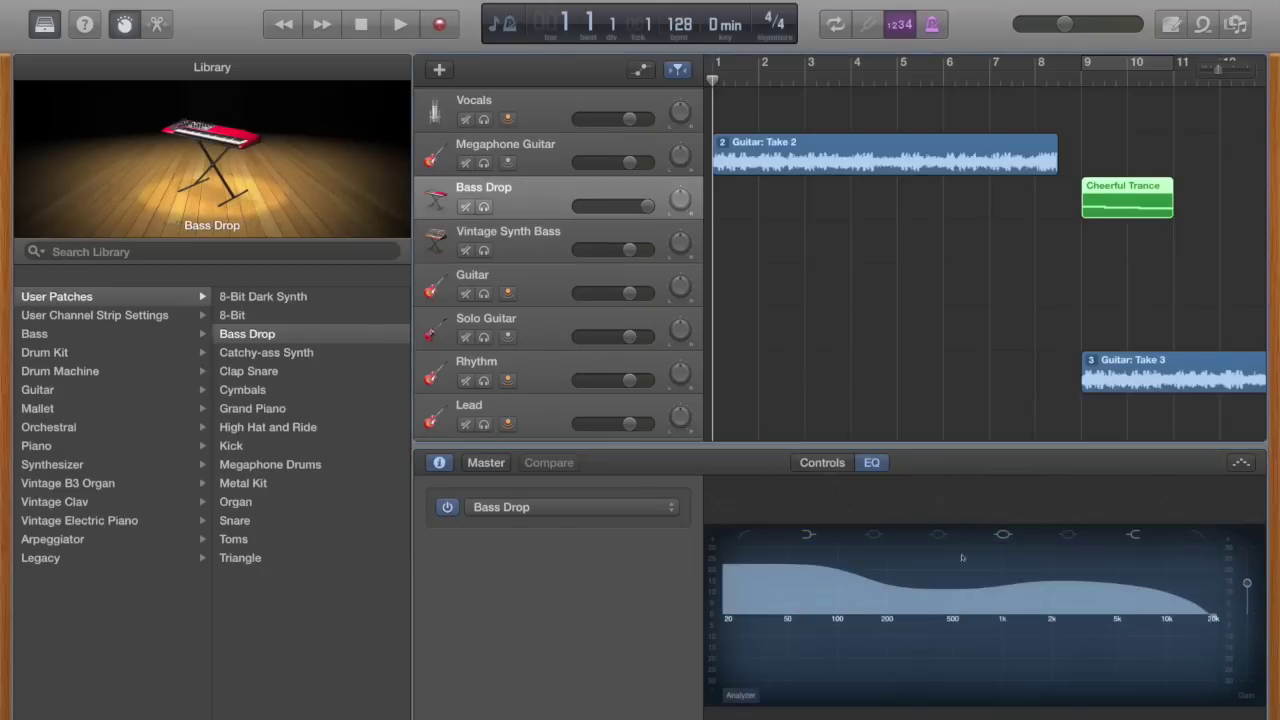
- Move the high band to 1700 Hz and lift the 1060 Hz dip, after checking Bass Drop's 1000 Hz band
left_click(1133, 538)
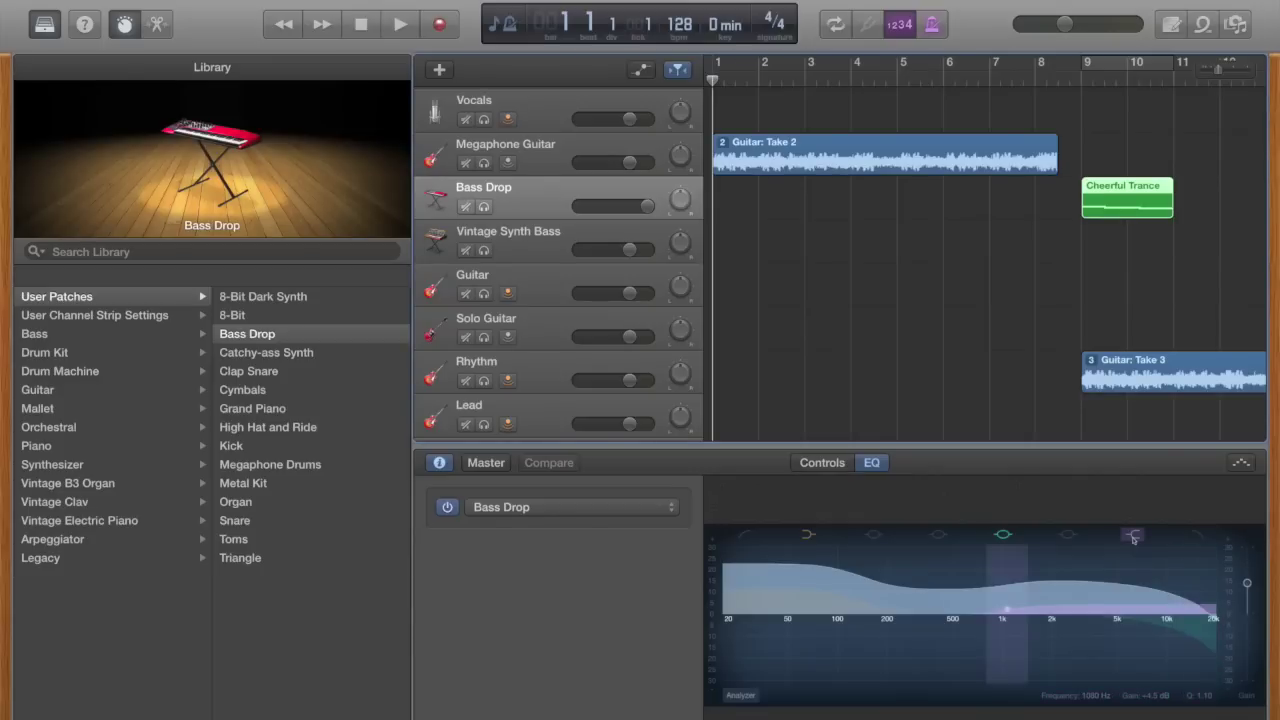
key("Down")
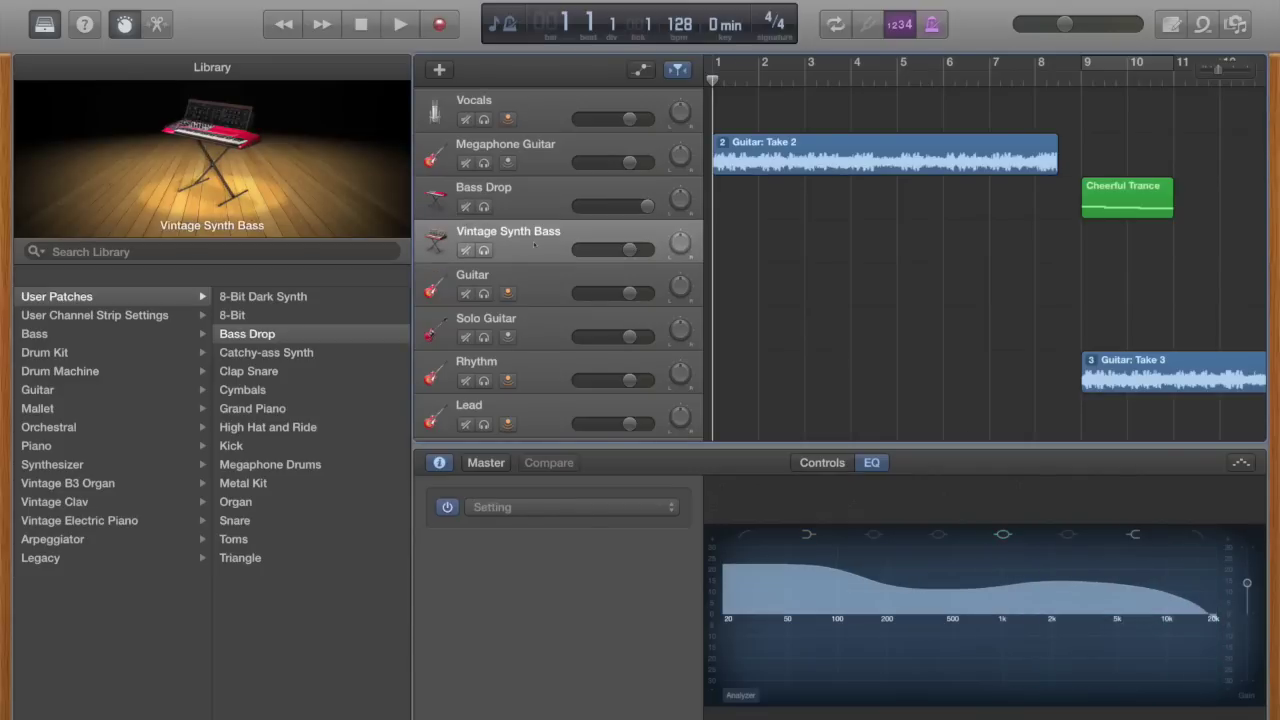
left_click_drag(1166, 612, 995, 633)
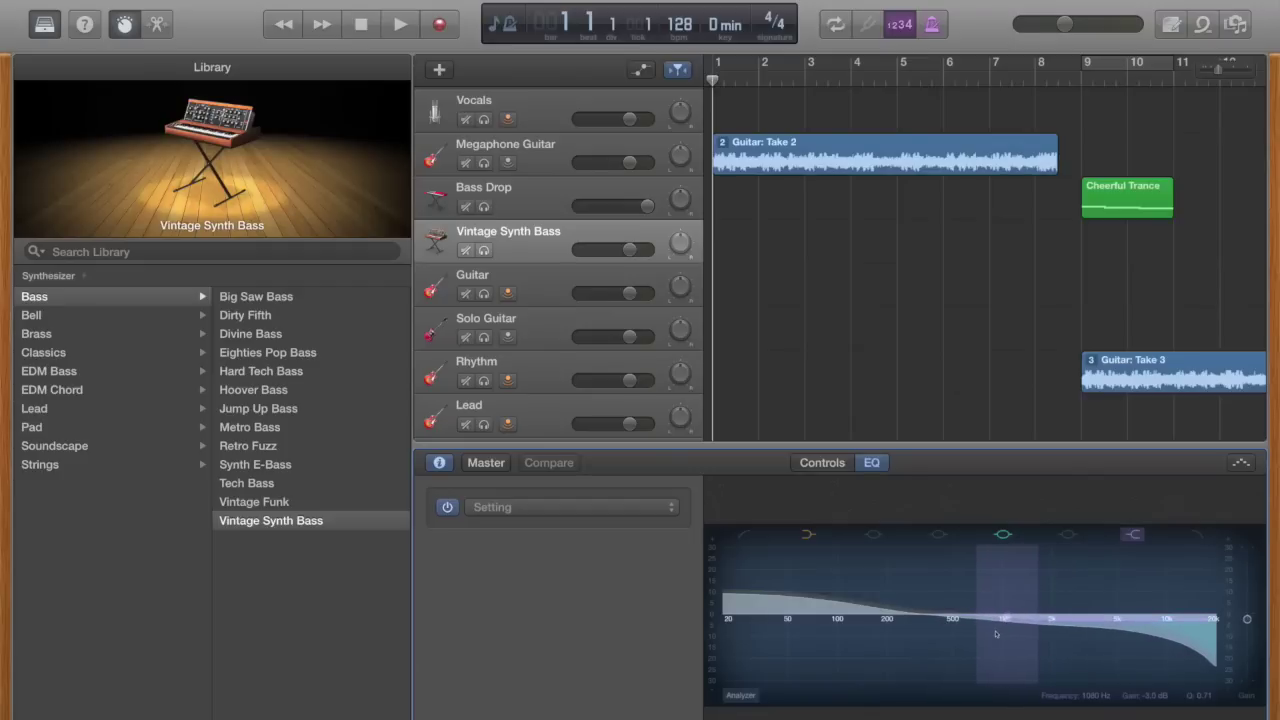
left_click_drag(996, 634, 1006, 609)
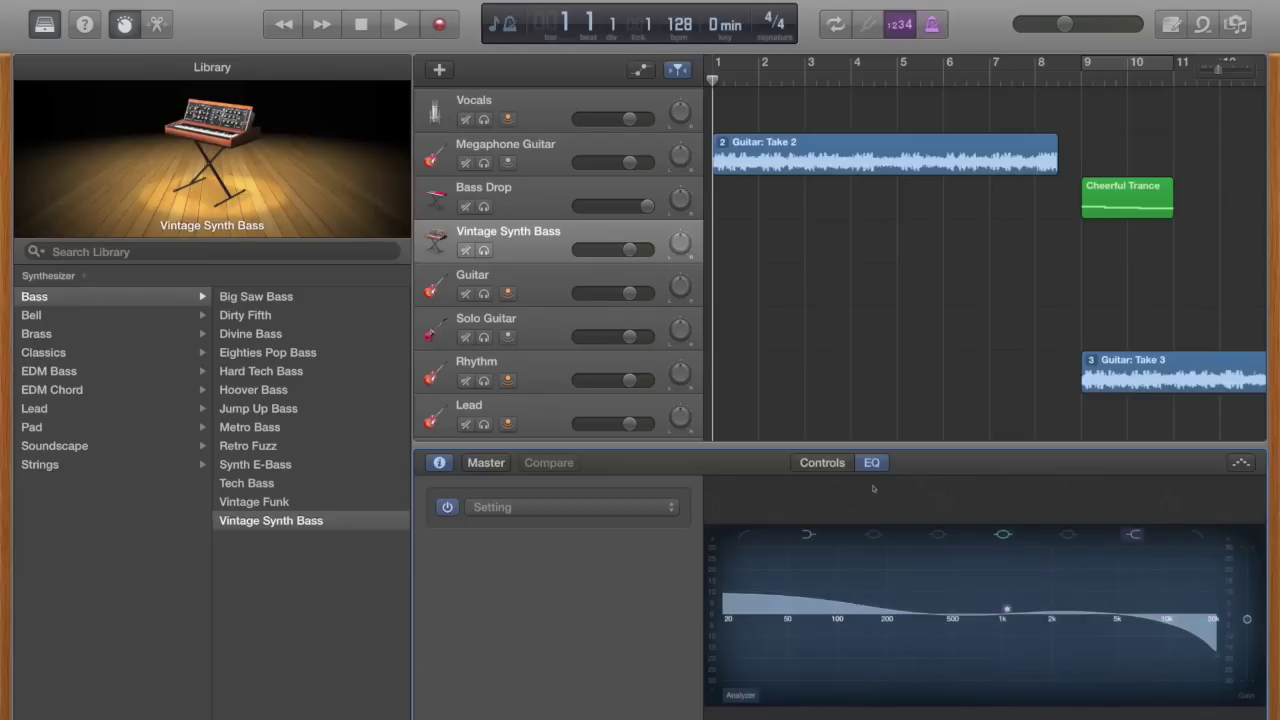
left_click(529, 212)
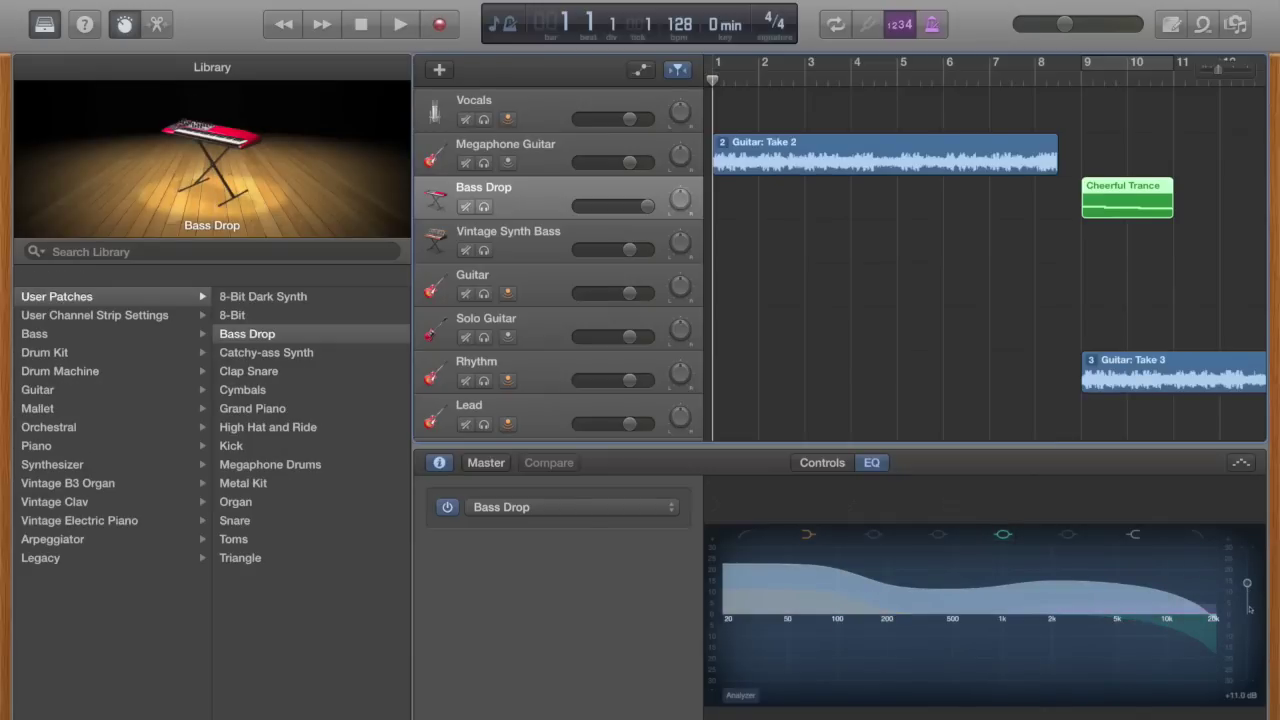
- Raise the Vintage Synth Bass EQ gain slider to +11 dB and compare with Bass Drop's curve
key("Down")
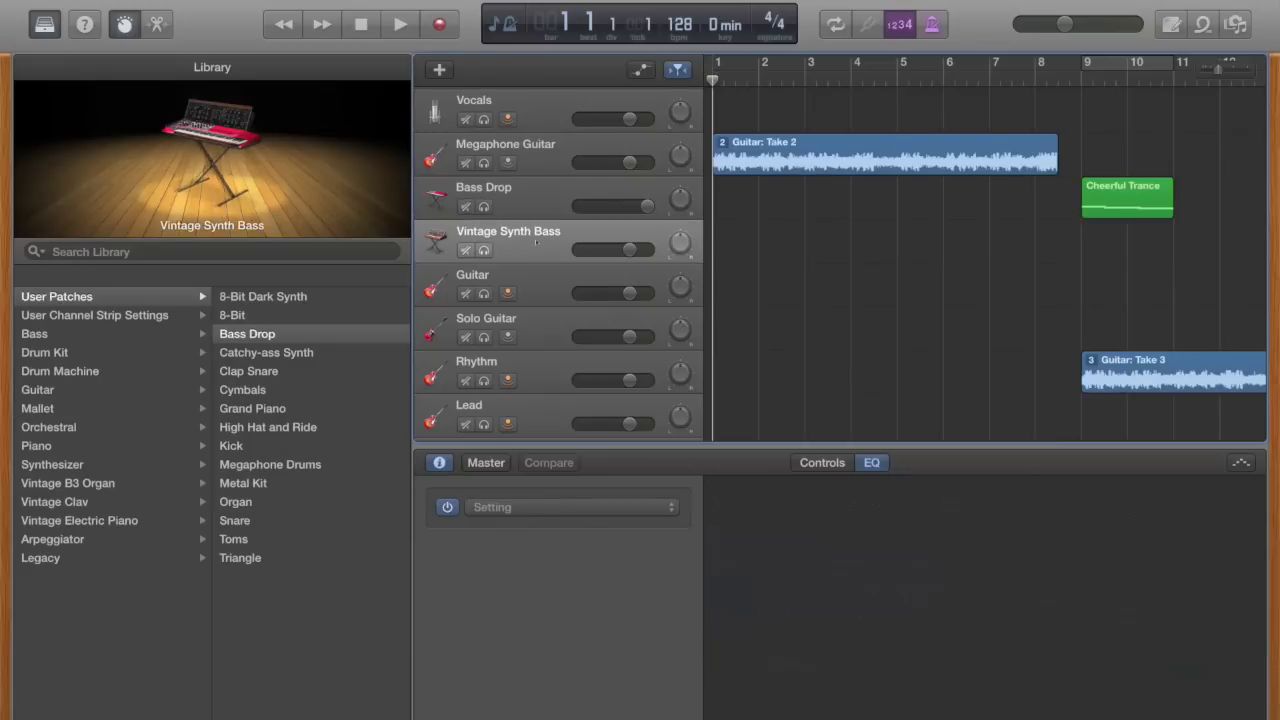
mouse_move(1247, 621)
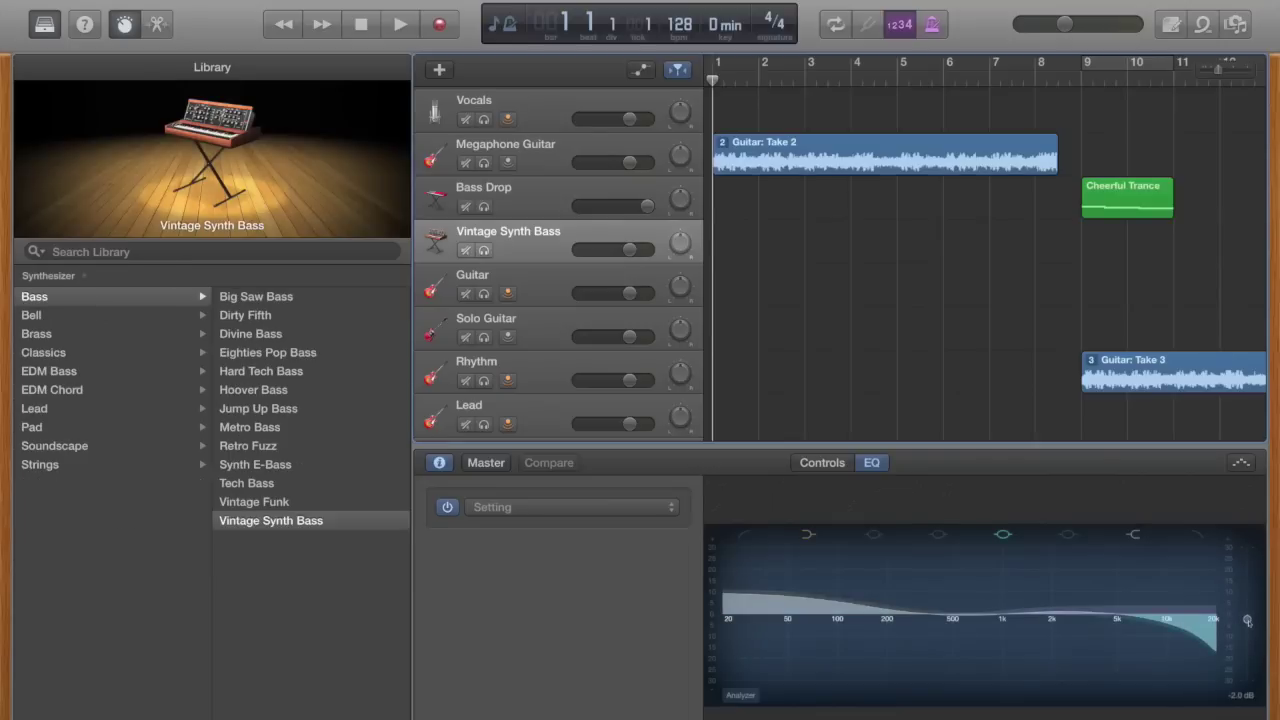
left_click_drag(1247, 621, 1247, 584)
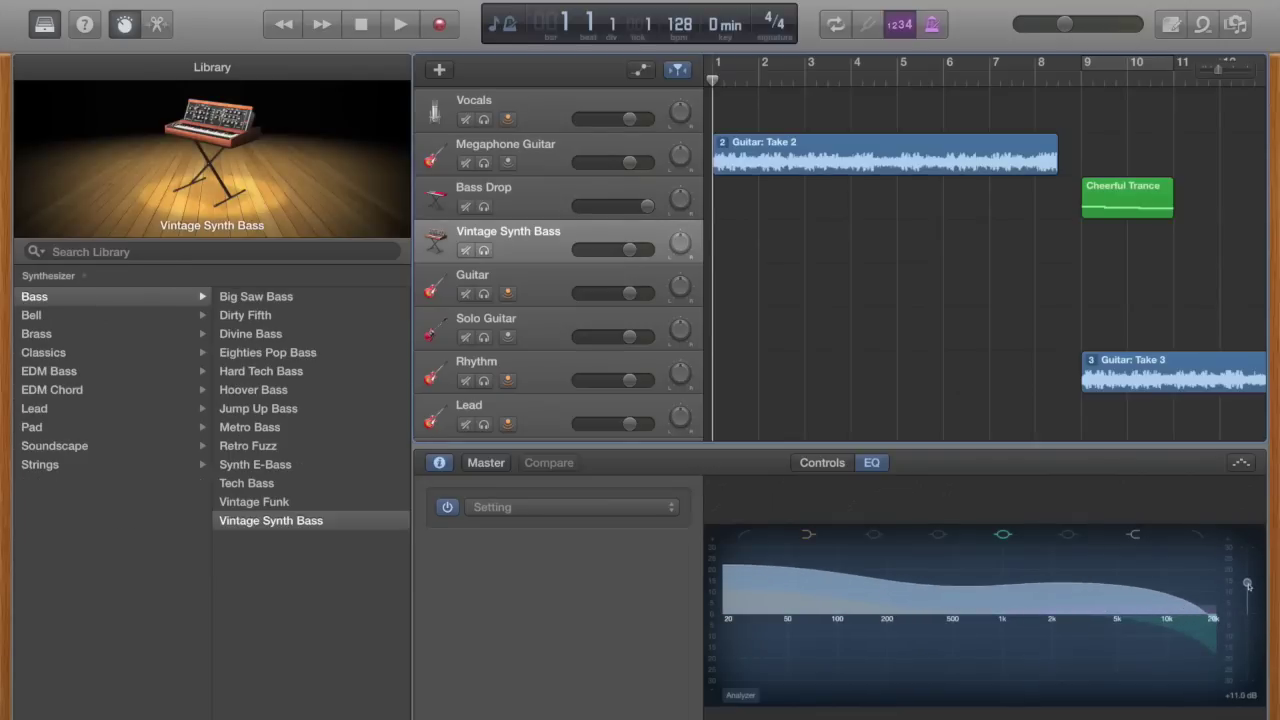
left_click(516, 188)
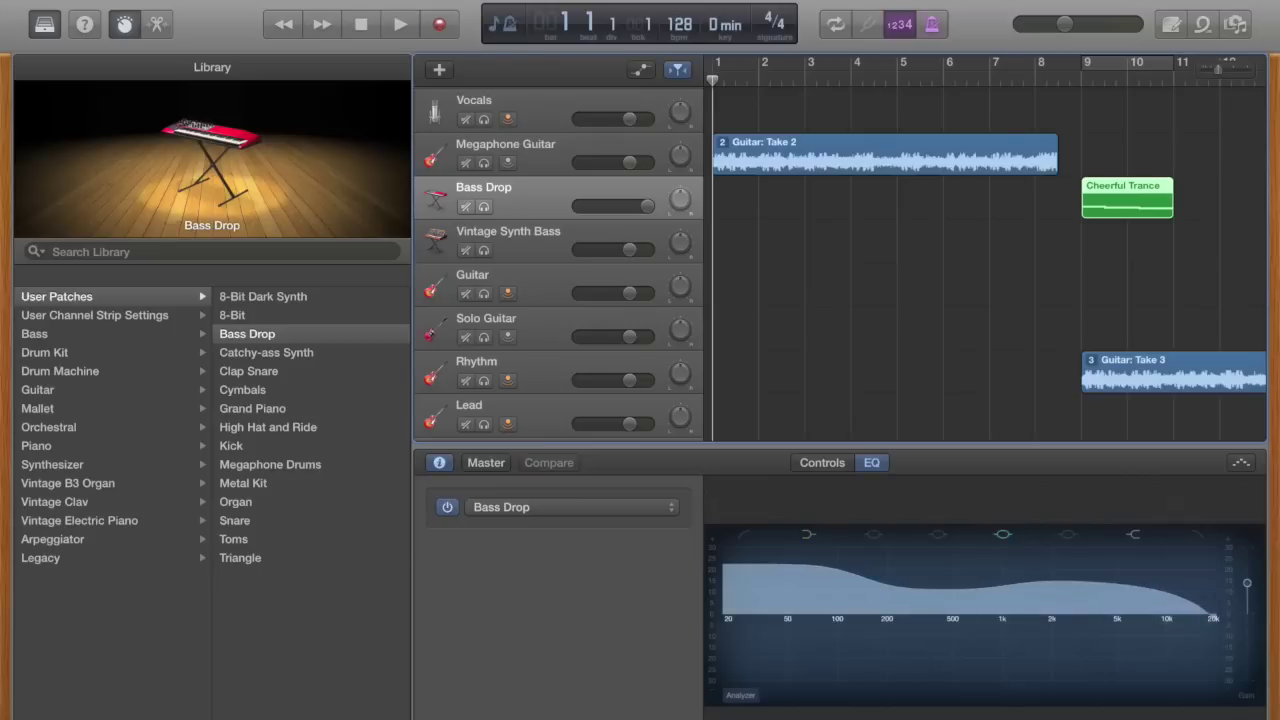
left_click(516, 232)
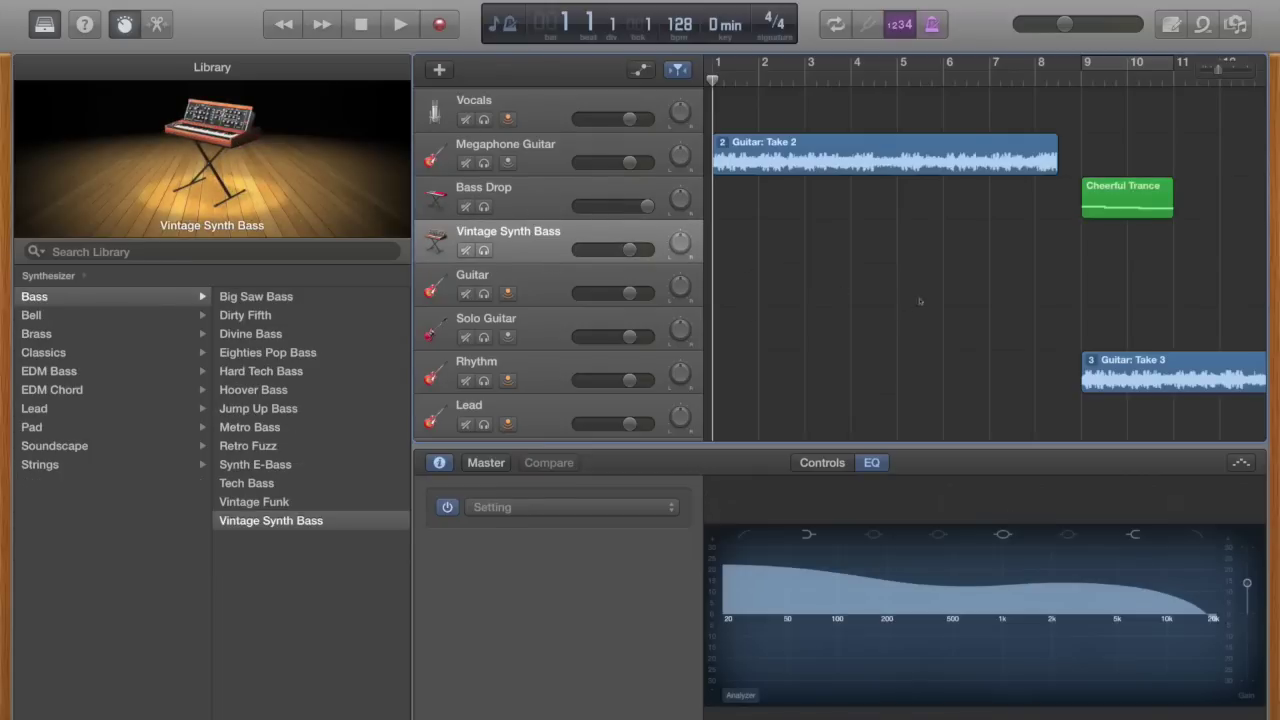
key("Up")
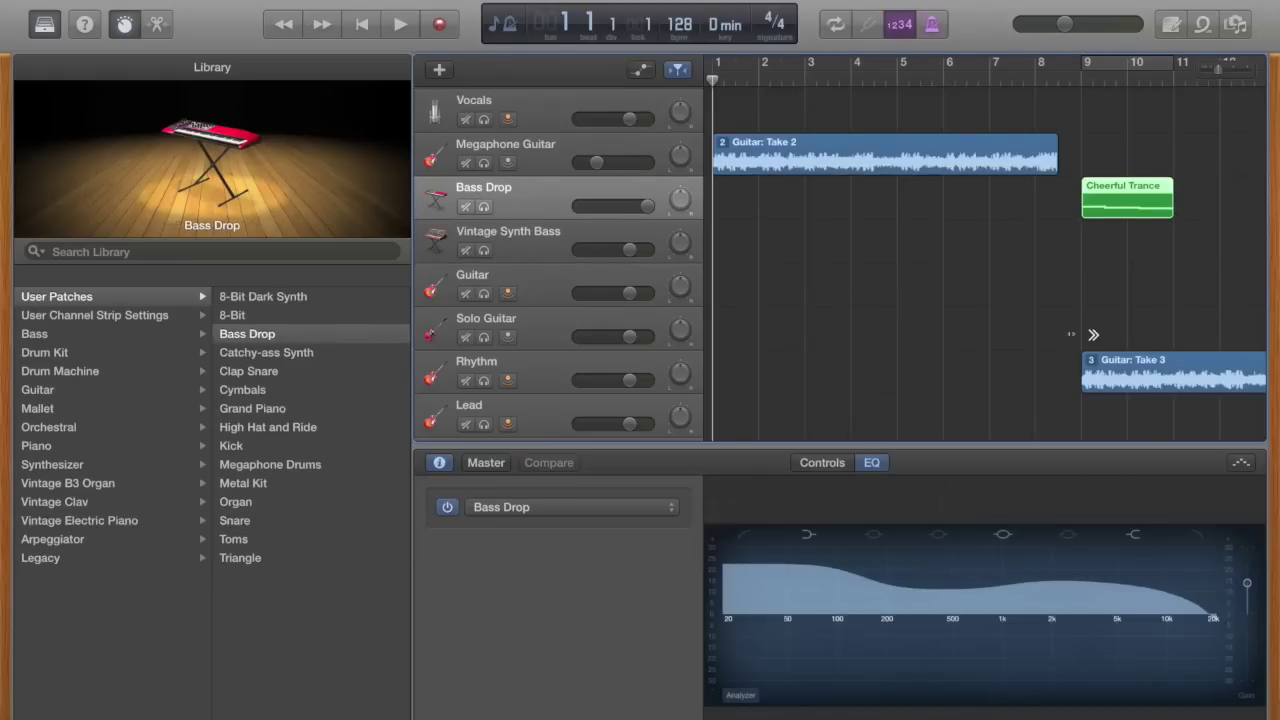
- Create an empty two-bar Vintage Synth Bass region starting at bar 9
left_click(1088, 332)
left_click(868, 240, "super")
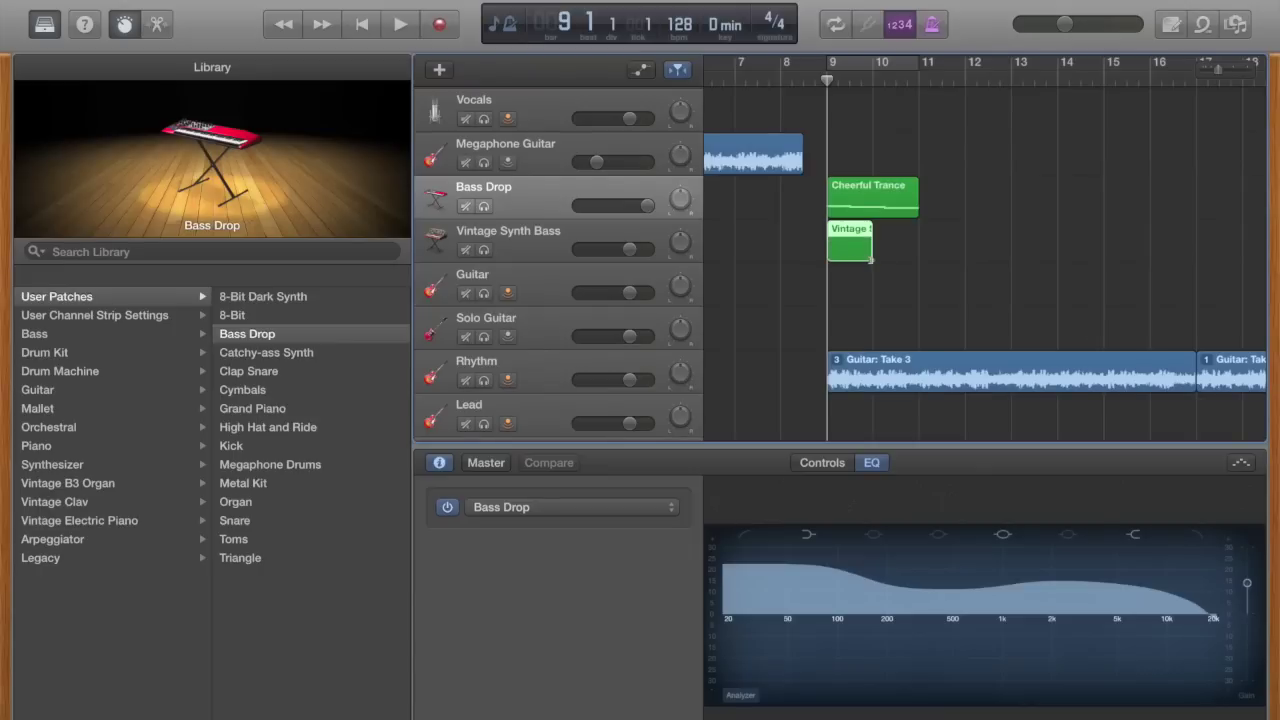
left_click_drag(872, 256, 922, 262)
left_click(801, 262)
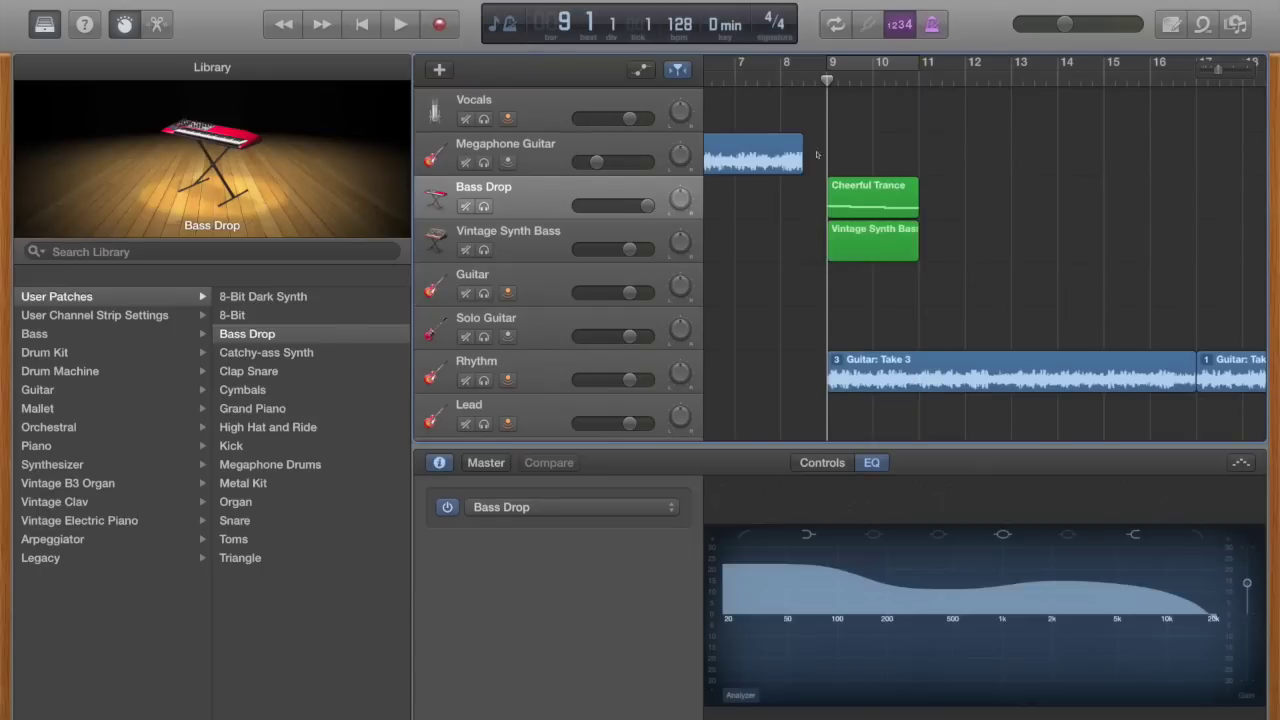
- Show the Cheerful Trance region's descending notes in the Piano Roll and check the Vintage Synth Bass sound
key("e")
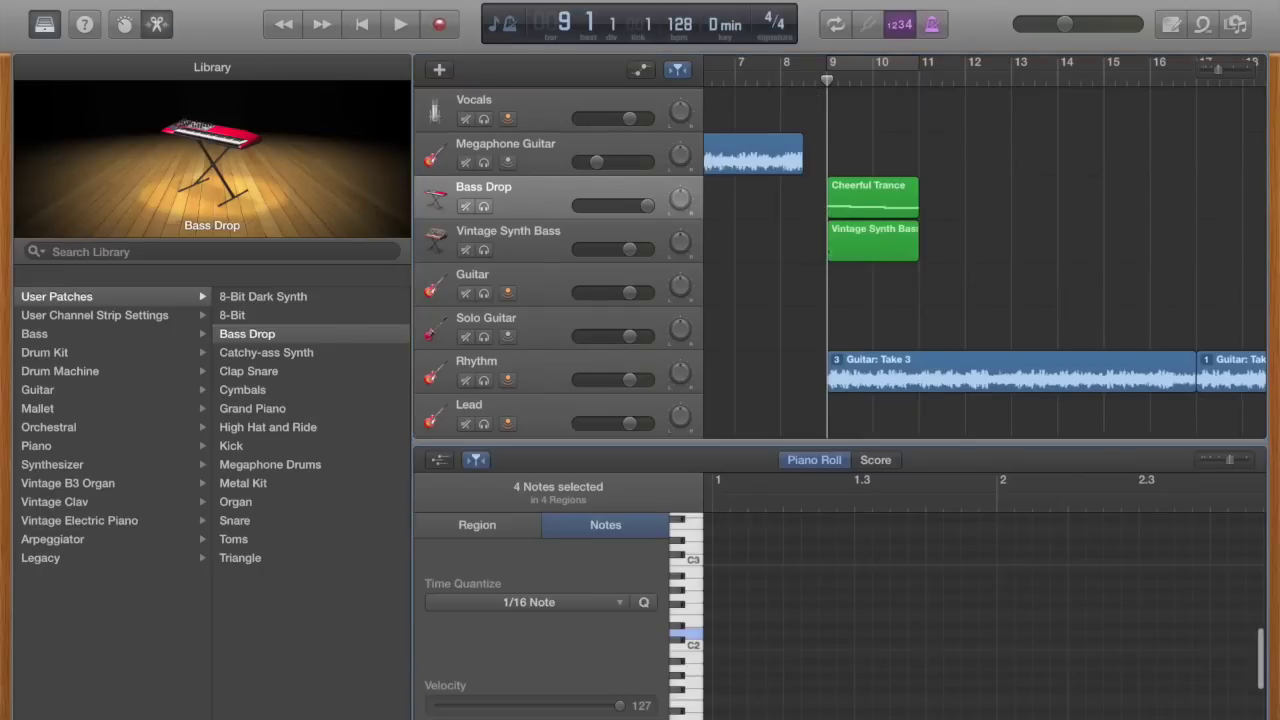
left_click(858, 198)
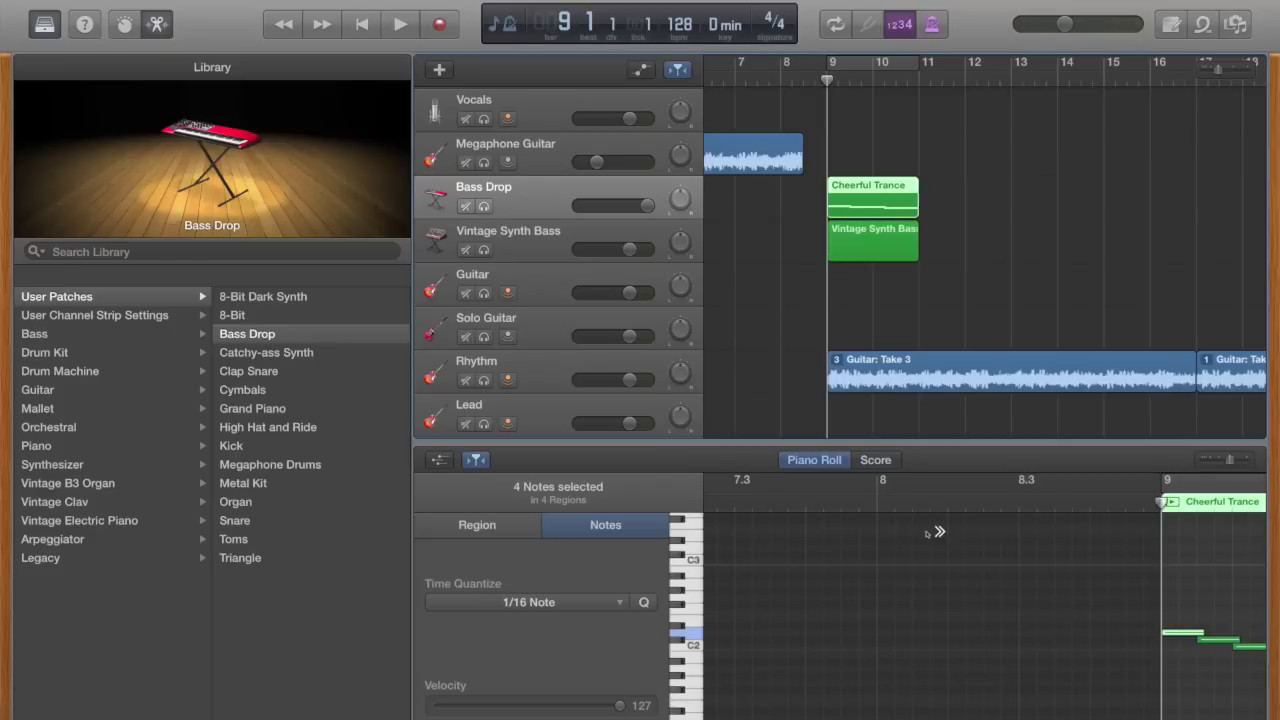
scroll(938, 572, "right", 10)
scroll(938, 572, "down", 3)
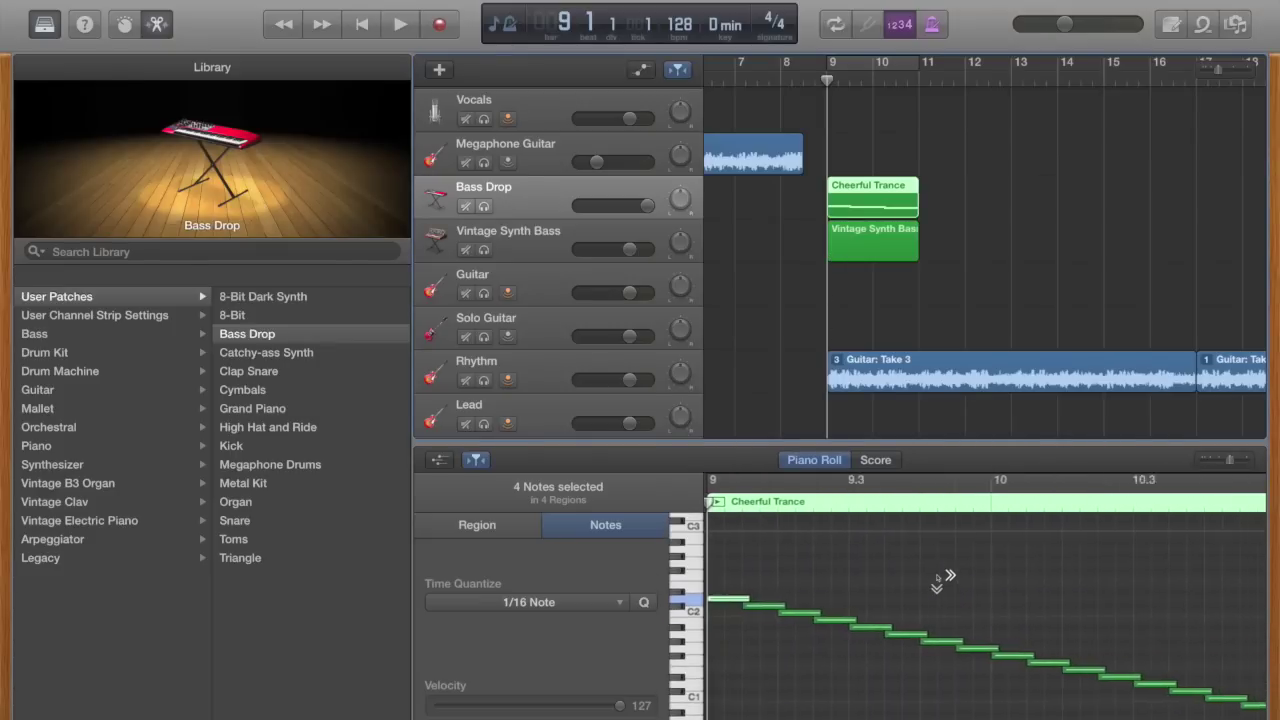
scroll(938, 575, "left", 6)
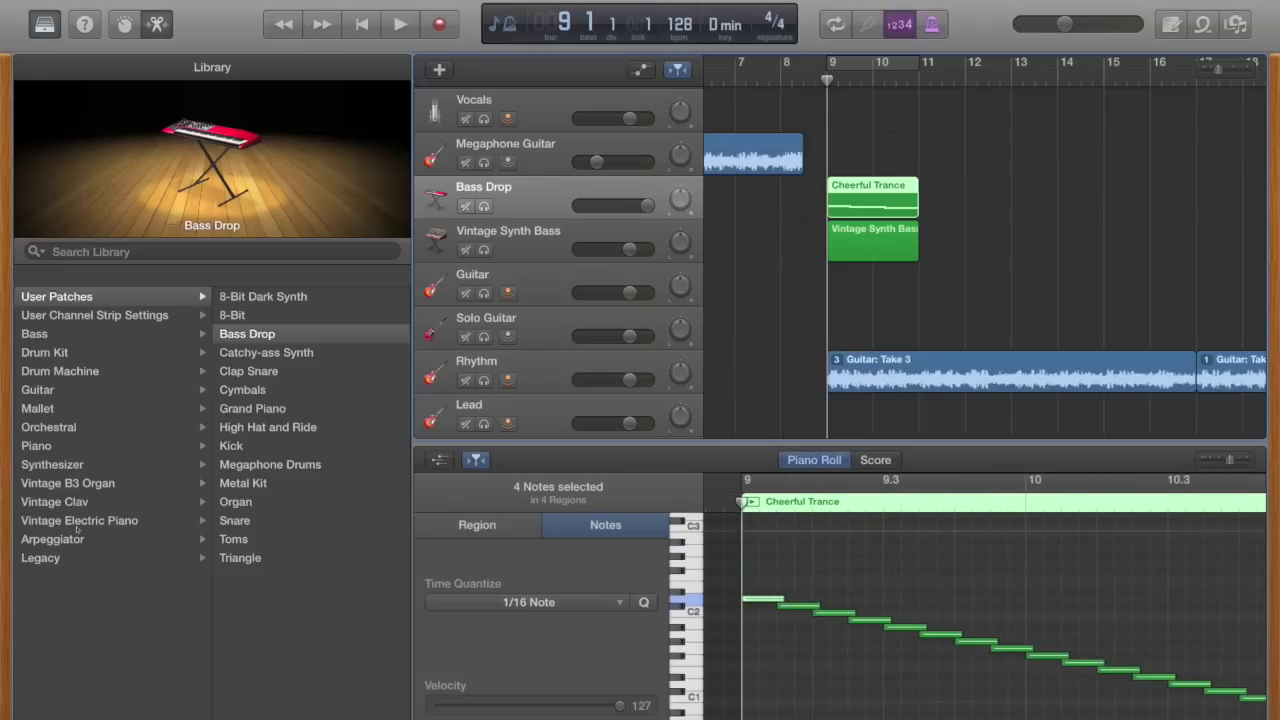
left_click(548, 224)
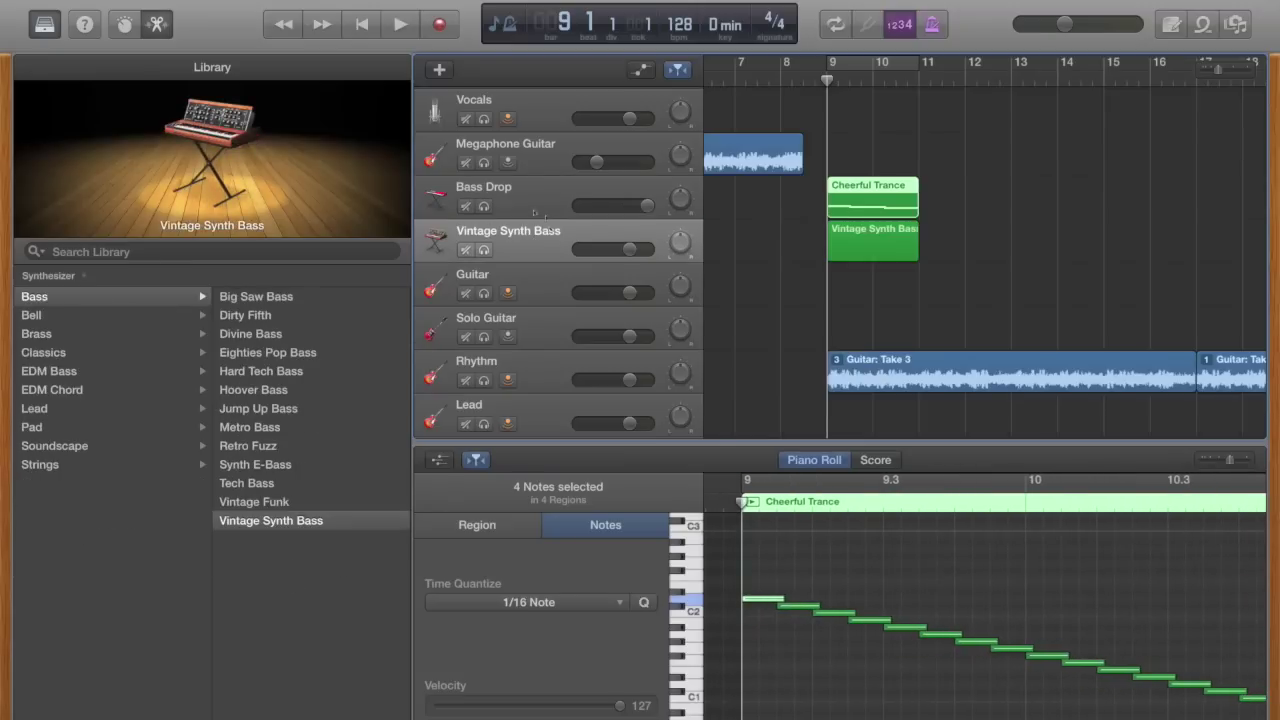
left_click(550, 203)
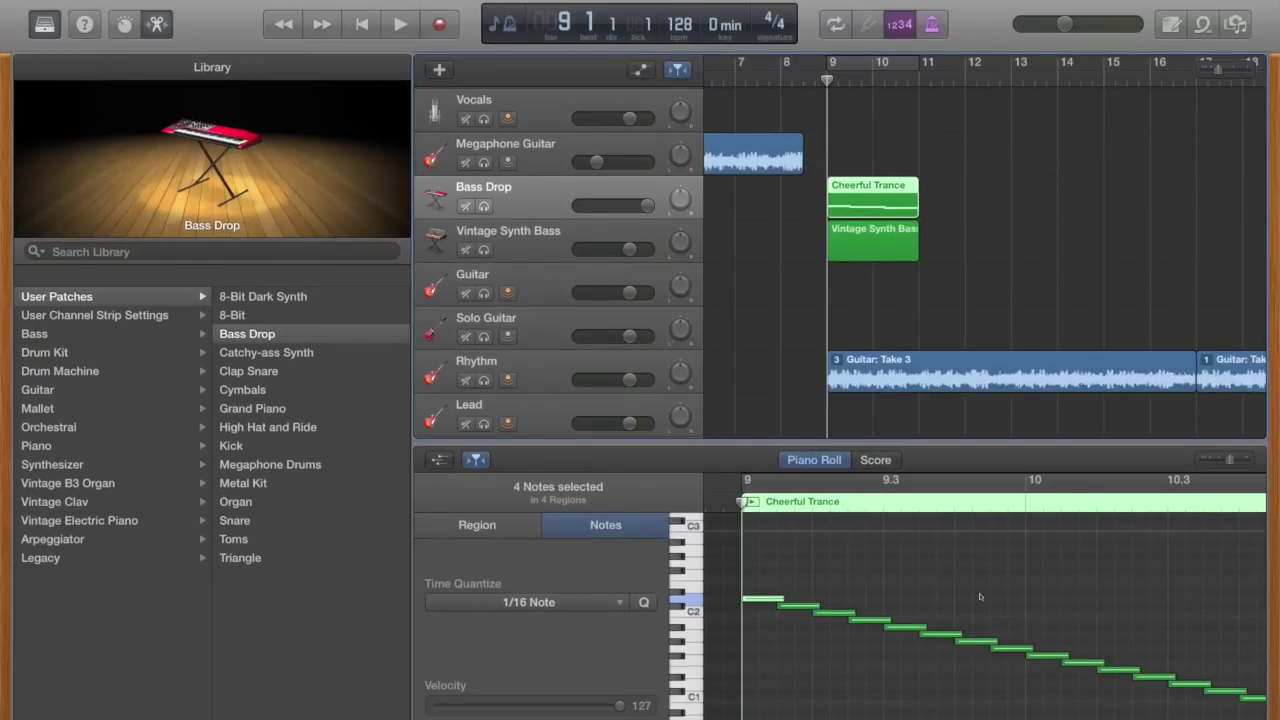
- Solo and play back the original Bass Drop, then un-solo it and select Vintage Synth Bass
key("space")
key("s")
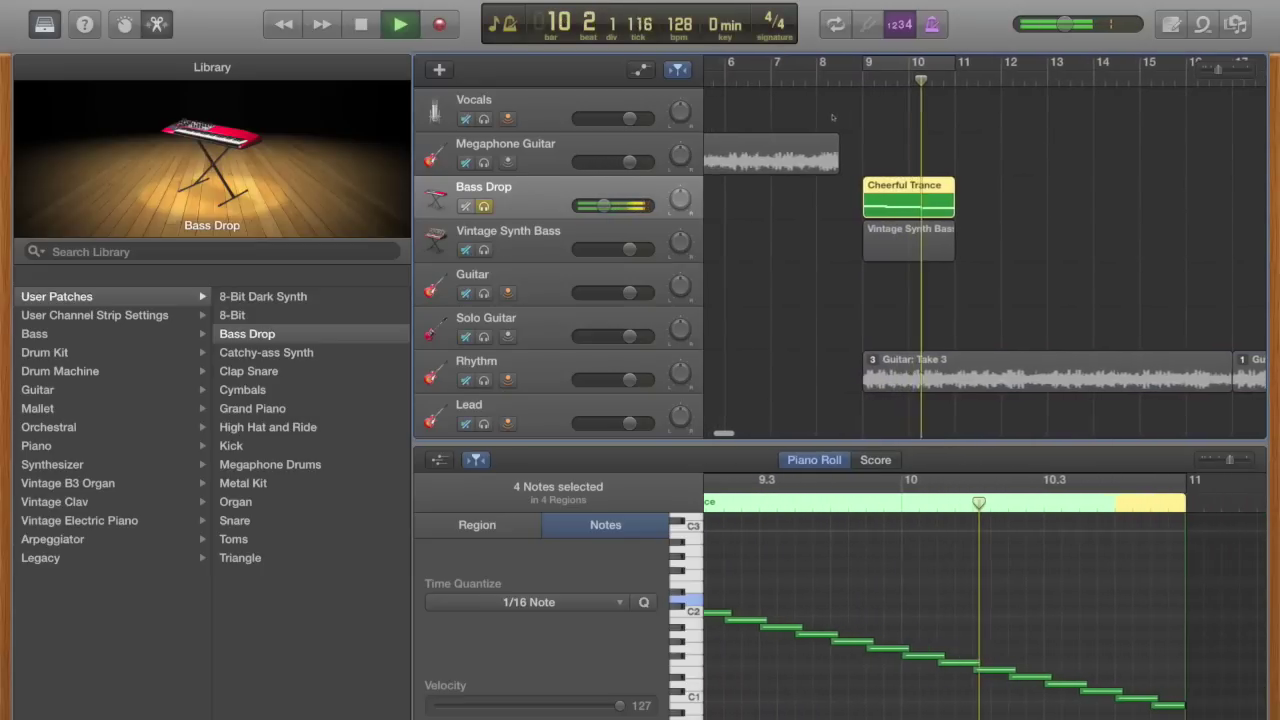
key("space")
key("s")
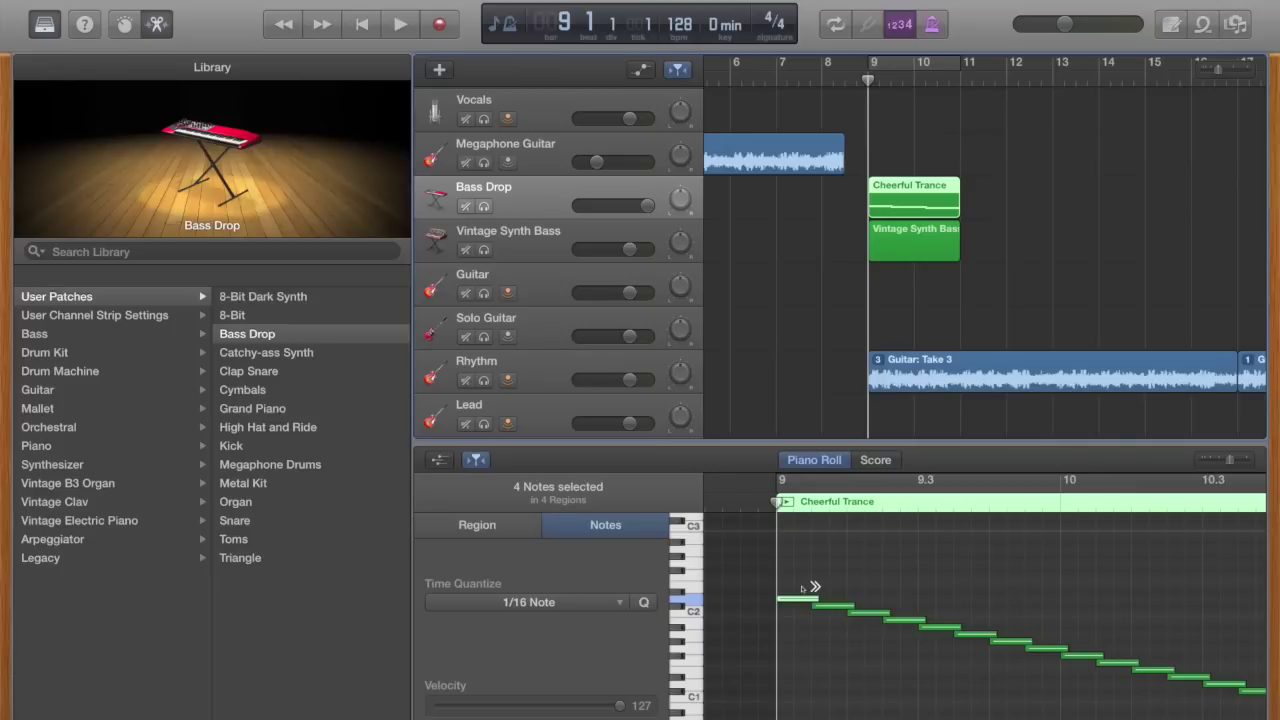
scroll(805, 590, "right", 2)
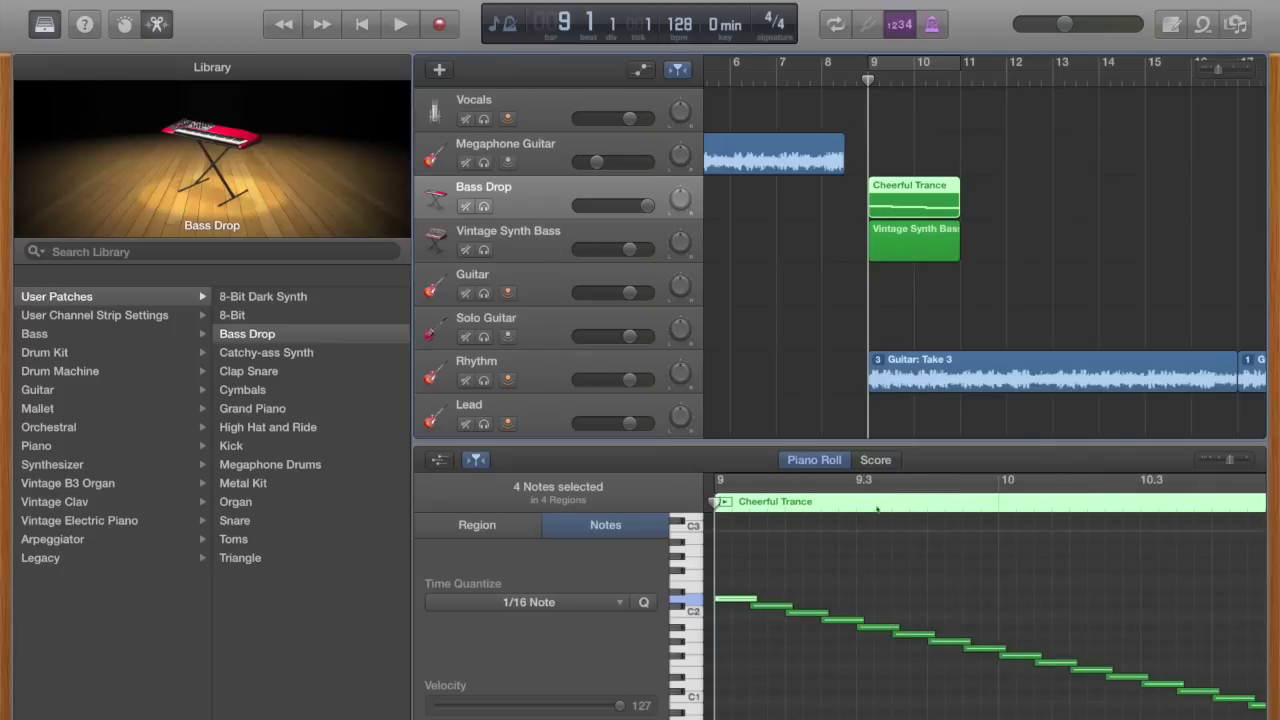
key("Down")
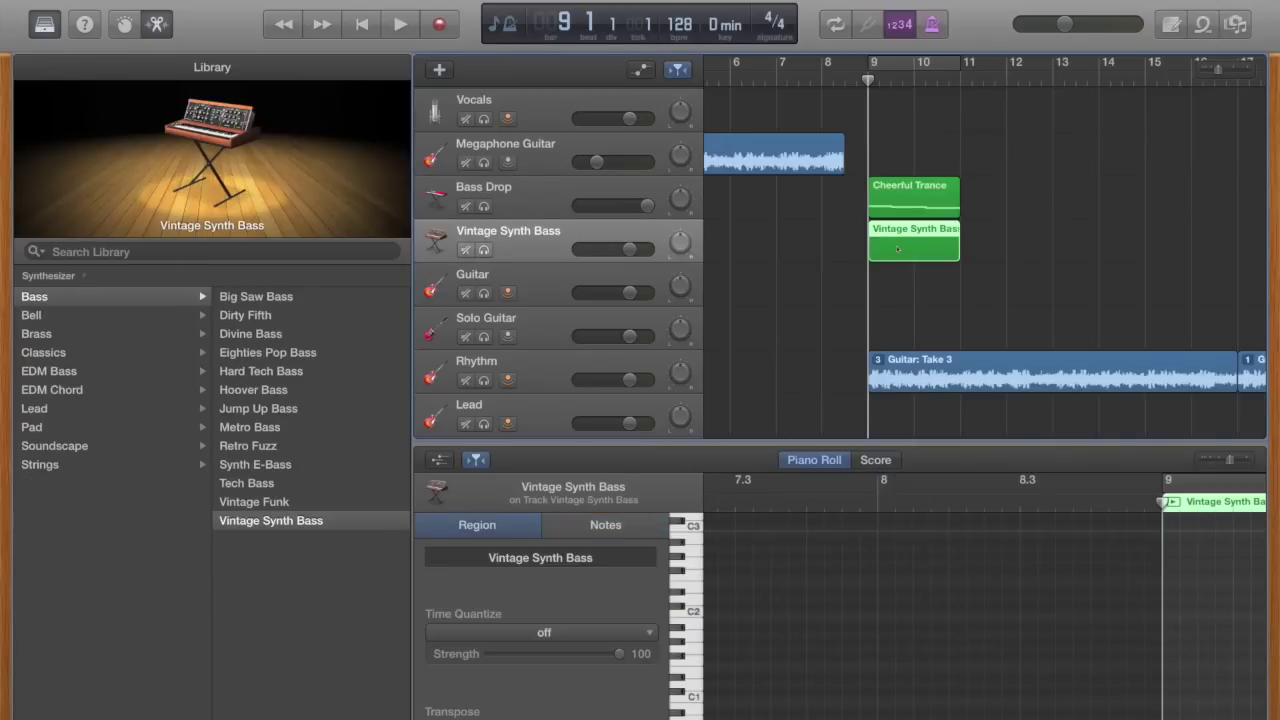
- Enter five descending notes from bar 9, stepping down through C#2 and C2 to B1
scroll(975, 663, "right", 3)
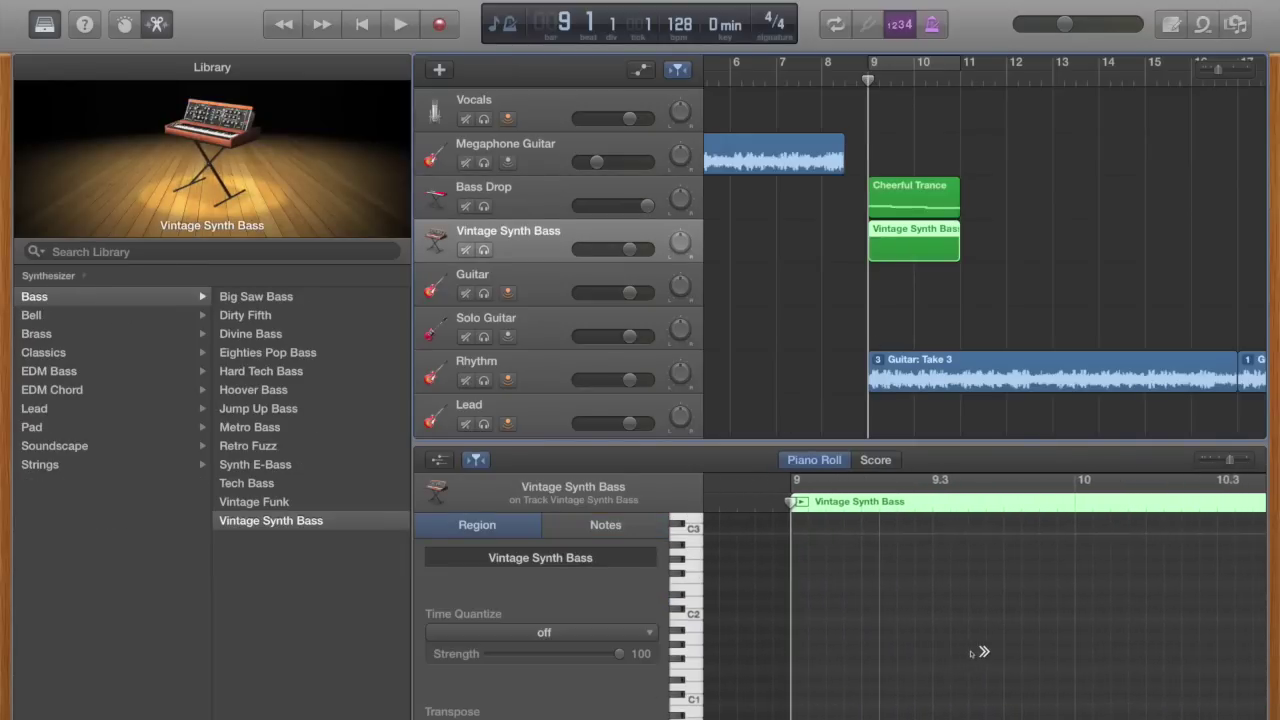
left_click(799, 606, "super")
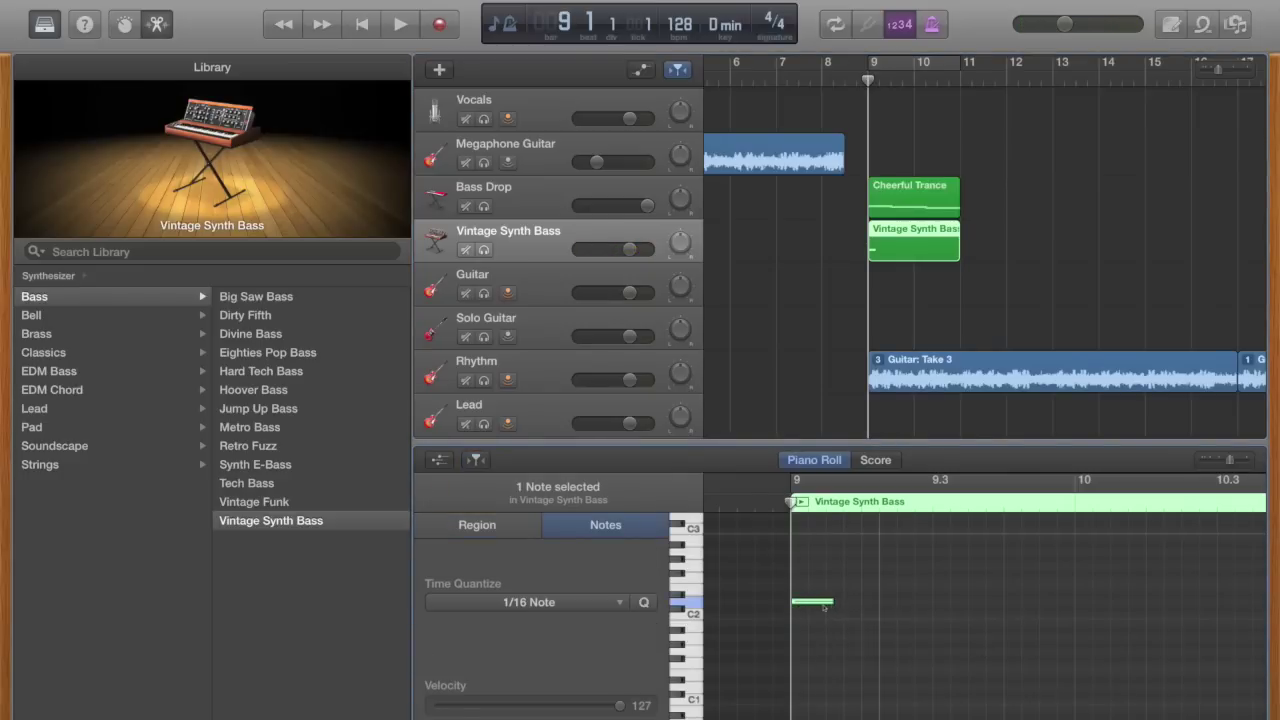
left_click(824, 604)
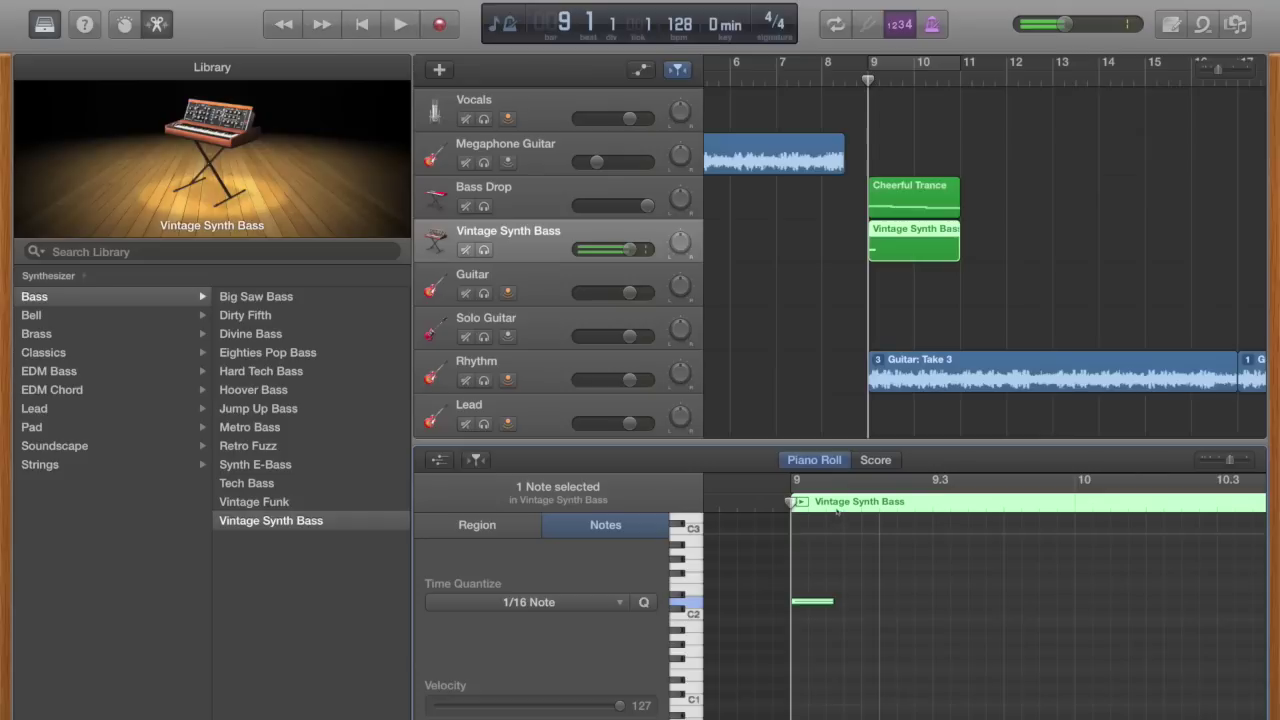
left_click(826, 486)
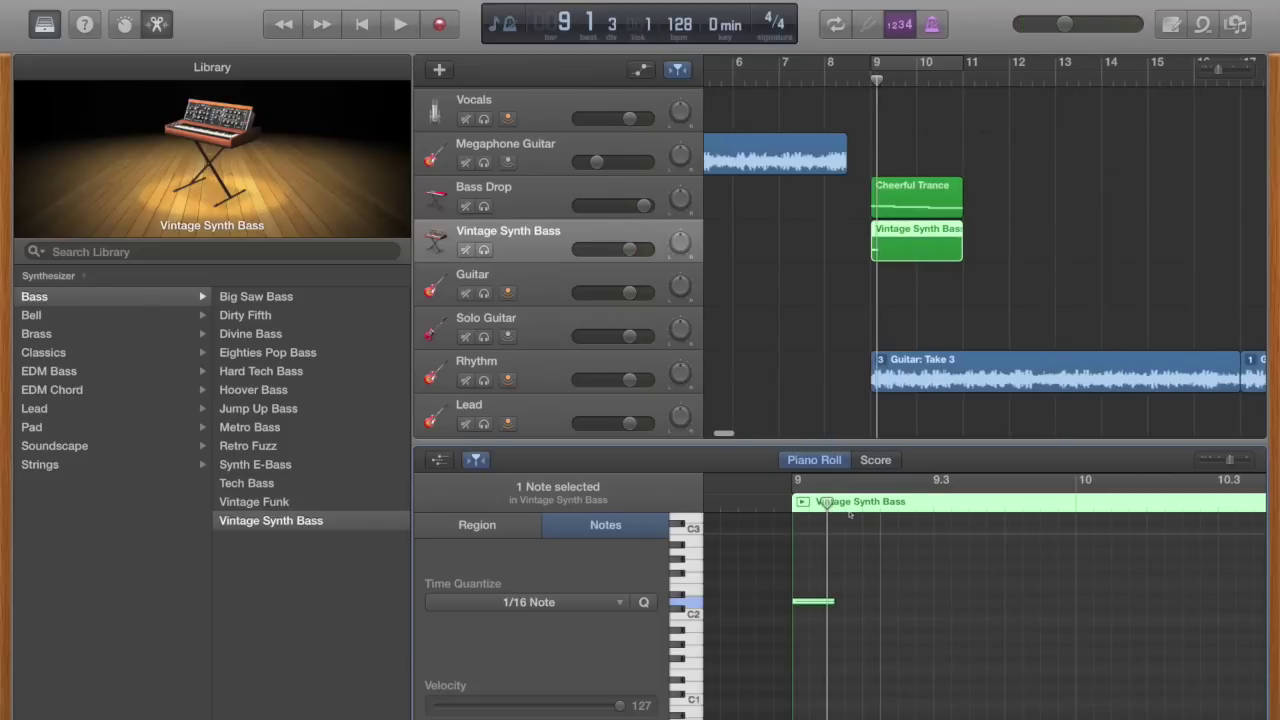
left_click(848, 600, "super")
left_click(864, 604)
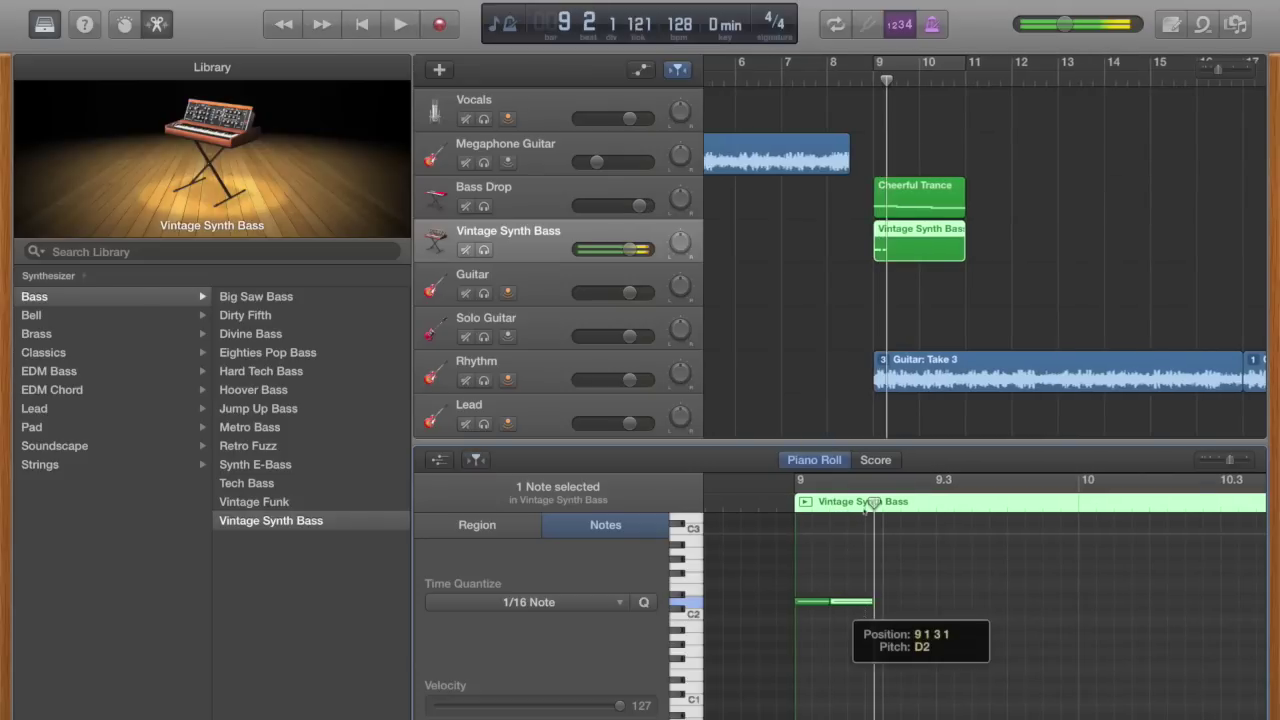
left_click_drag(864, 604, 890, 614)
left_click(890, 607, "super")
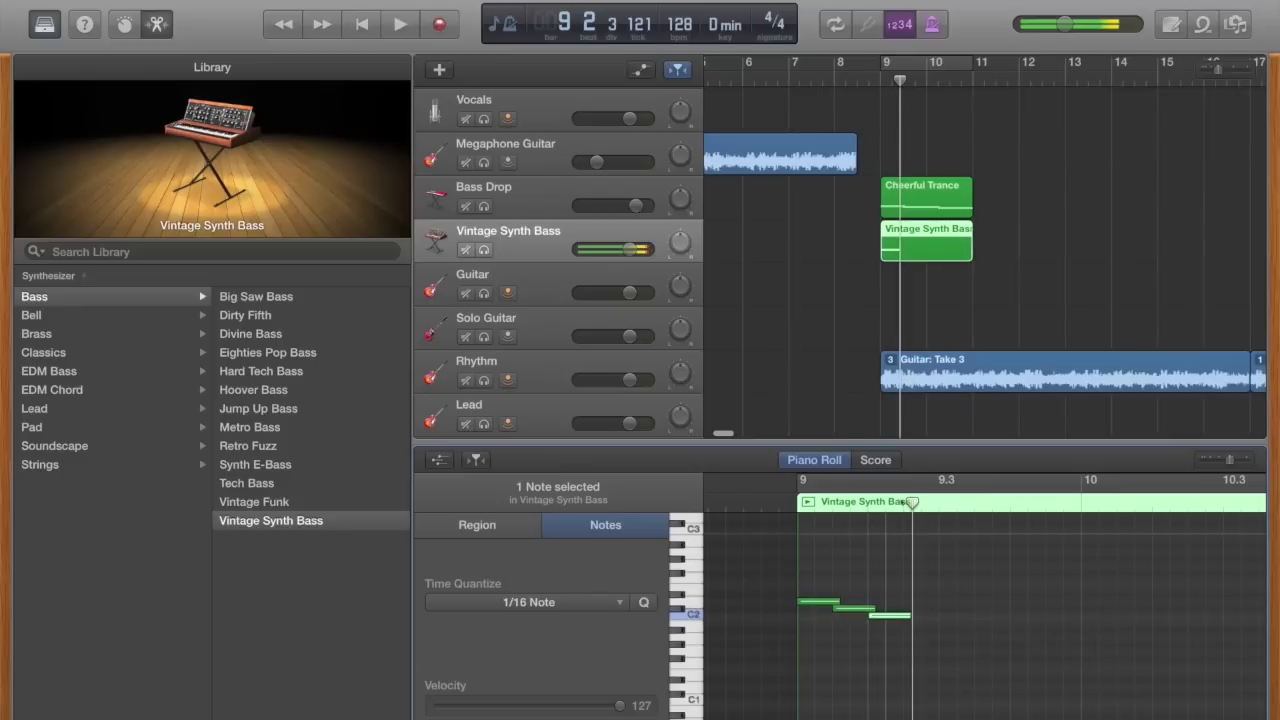
left_click(910, 601, "super")
left_click_drag(932, 606, 962, 629)
left_click(948, 601, "super")
- Paste two lowered copies of the five notes, plus a final note around F1 at bar 11
left_click(870, 597)
key("super+a")
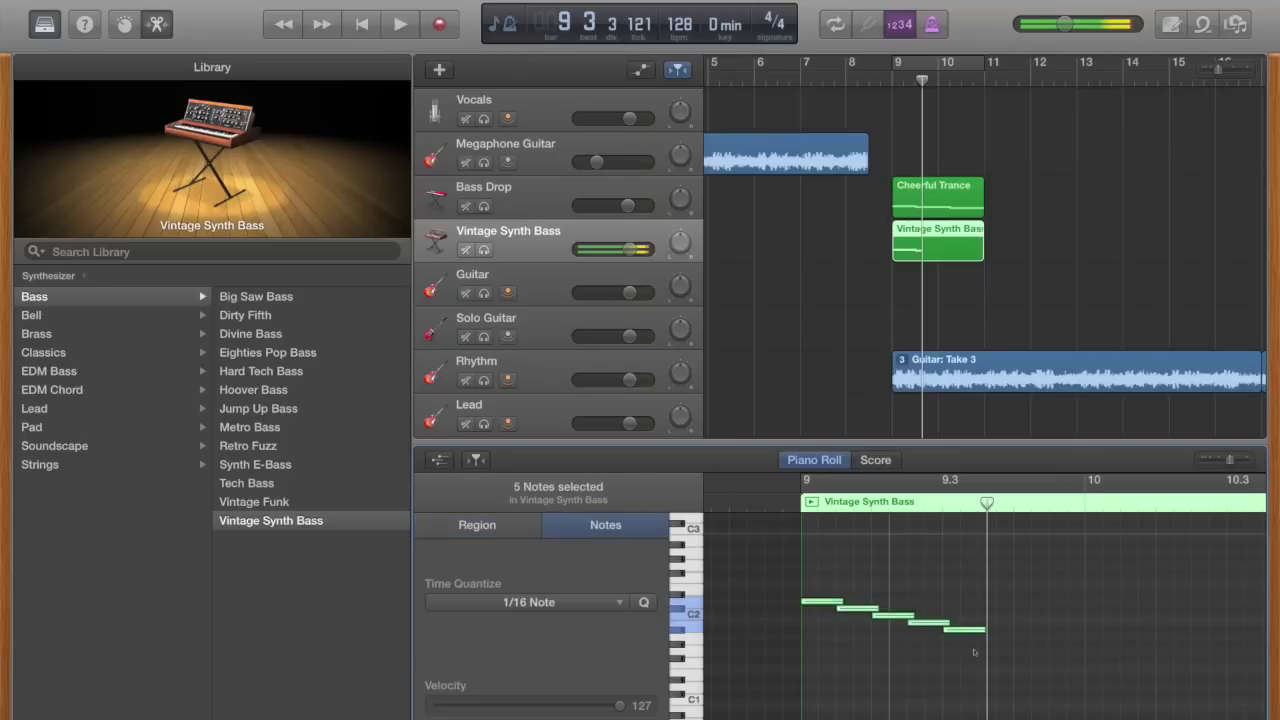
key("super+c")
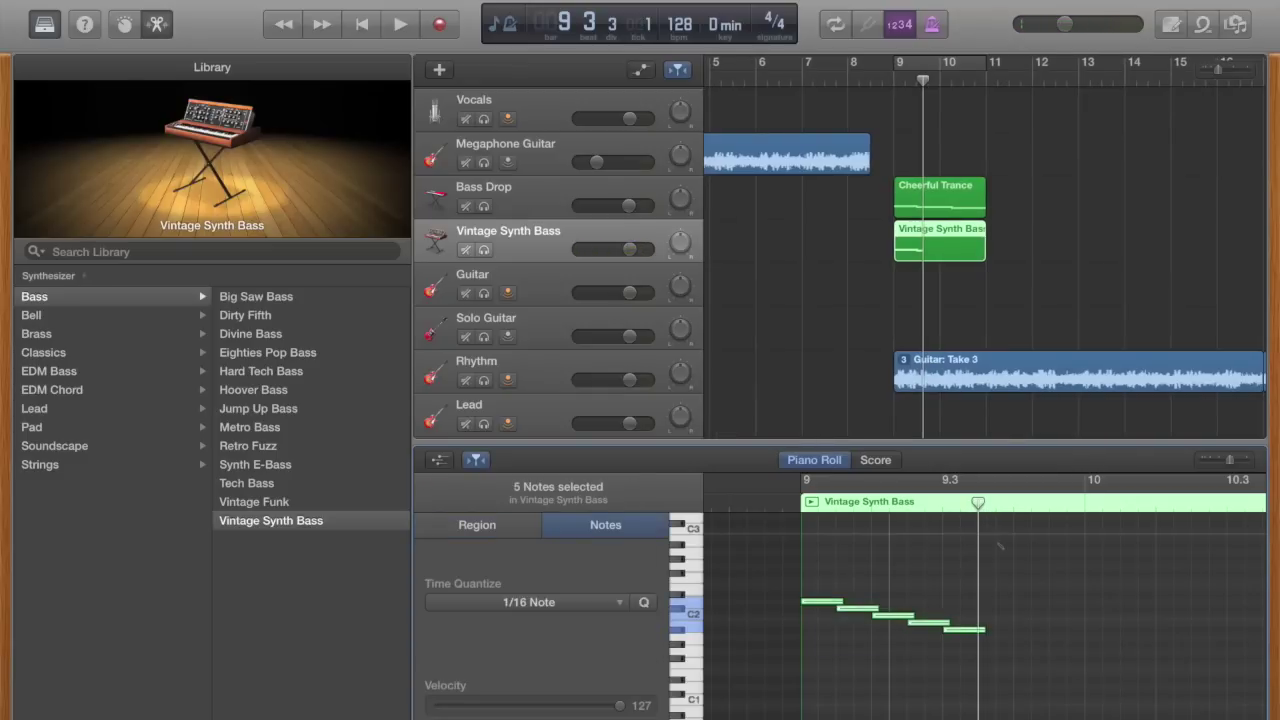
key("super+v")
left_click_drag(993, 605, 993, 641)
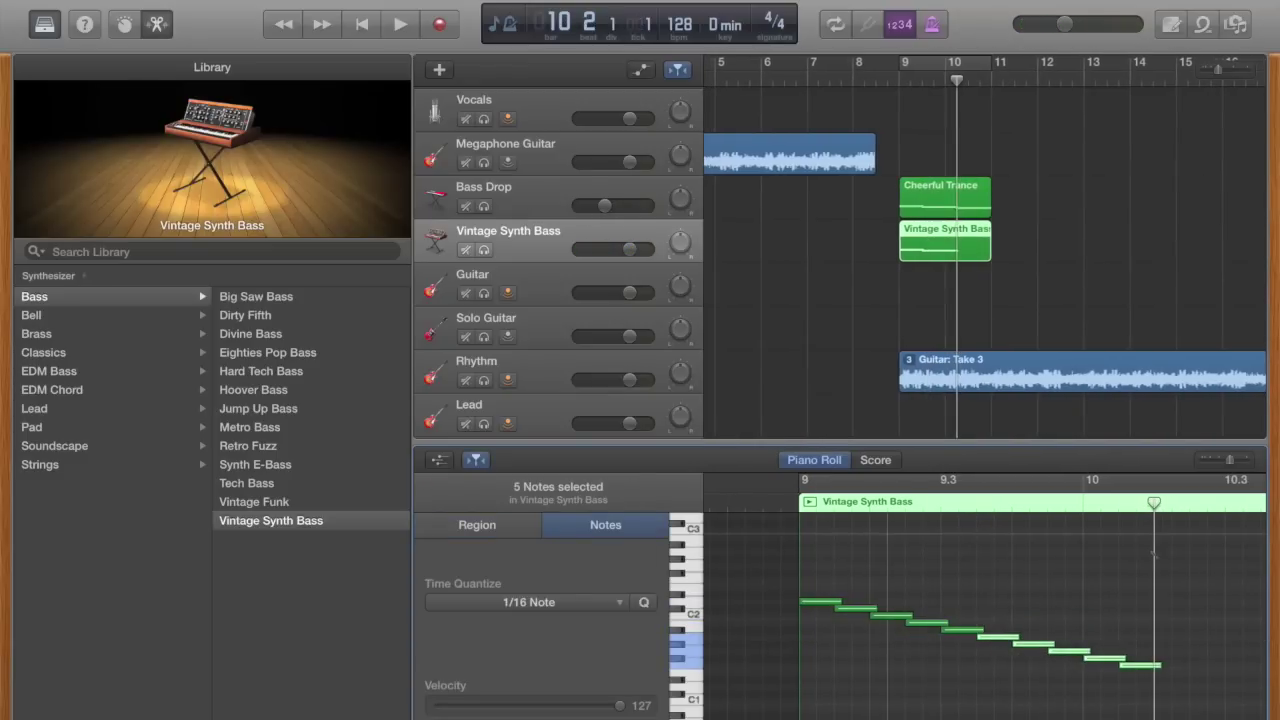
key("super+v")
left_click_drag(953, 605, 953, 677)
left_click(928, 666)
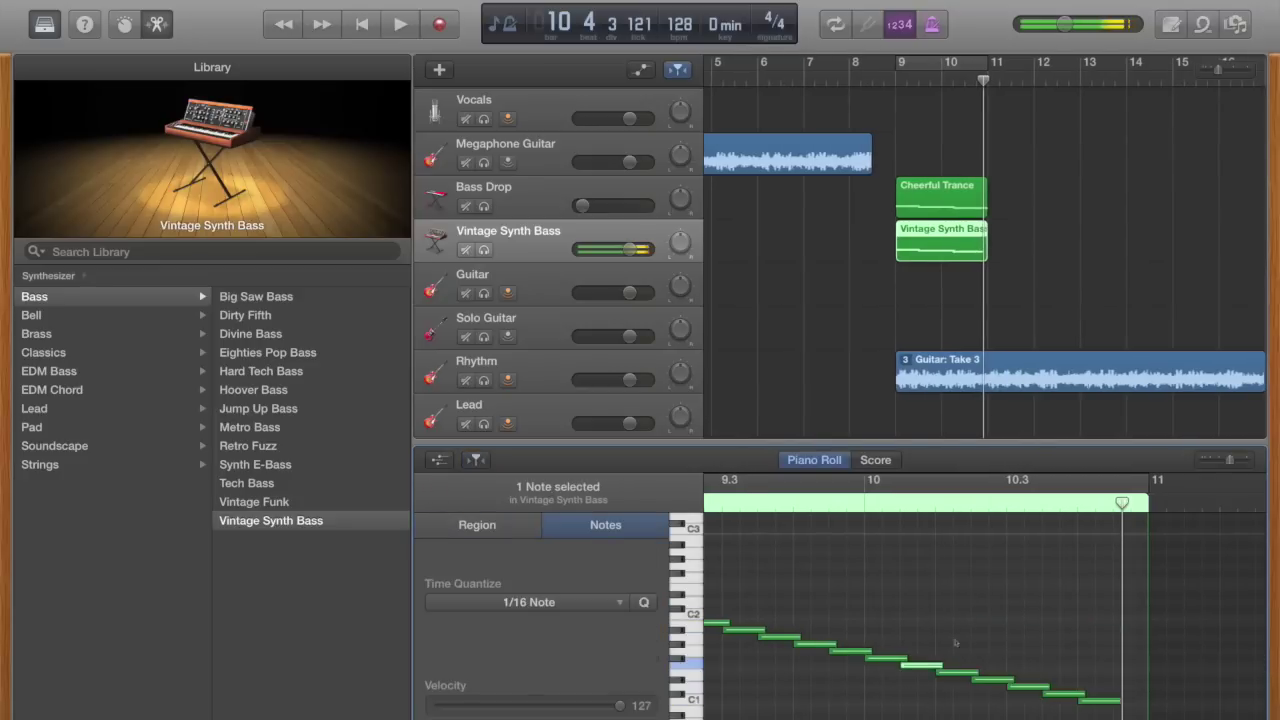
key("super+v")
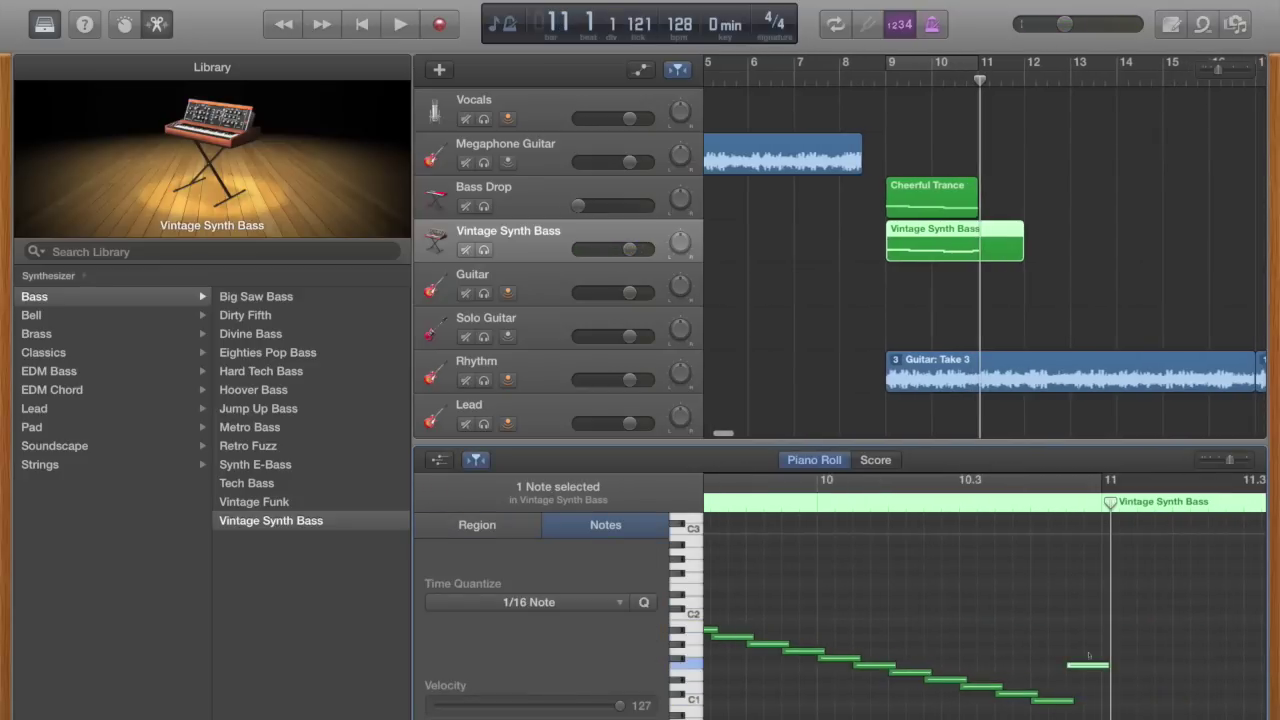
left_click_drag(1086, 668, 1102, 709)
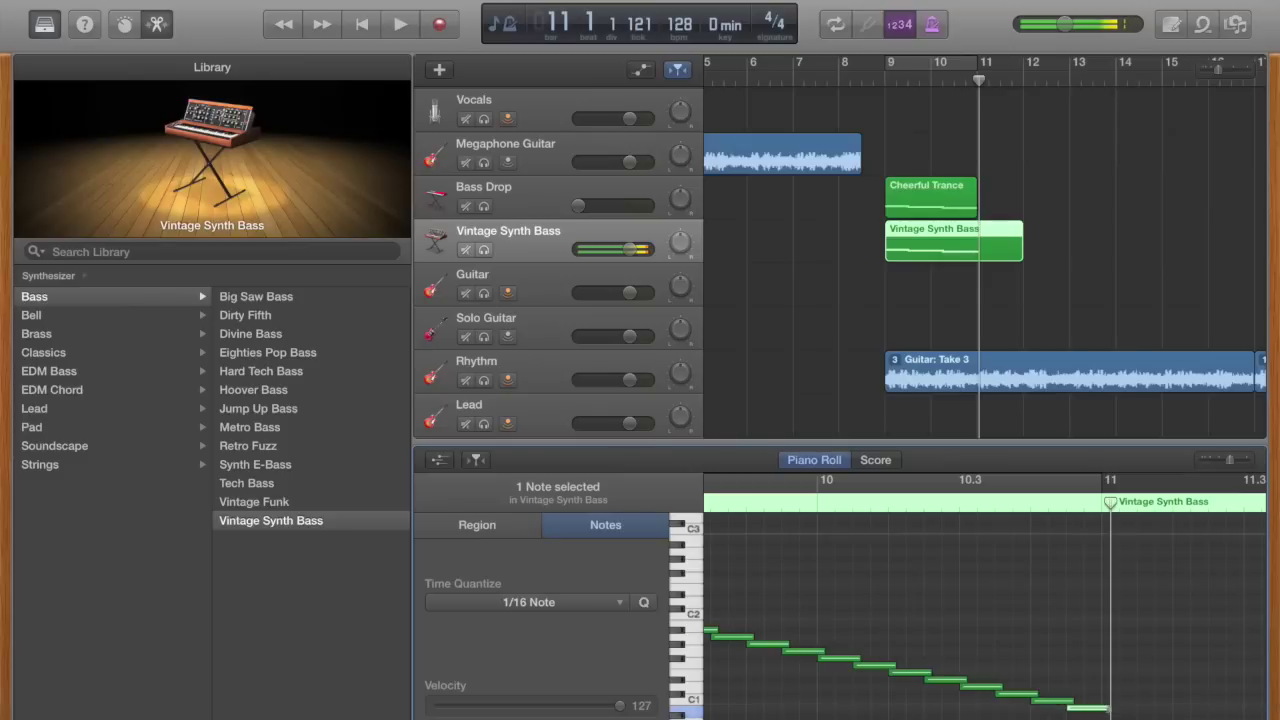
- Trim the region to end at bar 11 and select all sixteen notes
scroll(1160, 650, "right", 3)
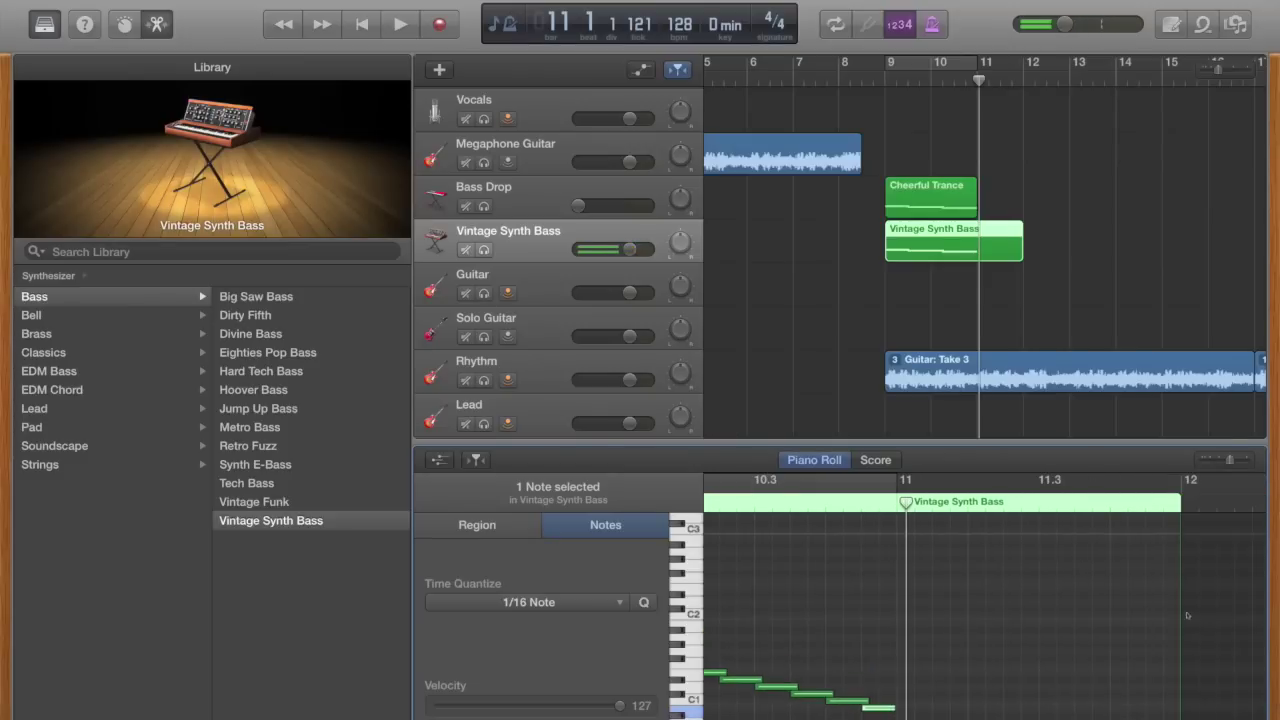
left_click(1219, 634)
left_click_drag(1020, 253, 981, 253)
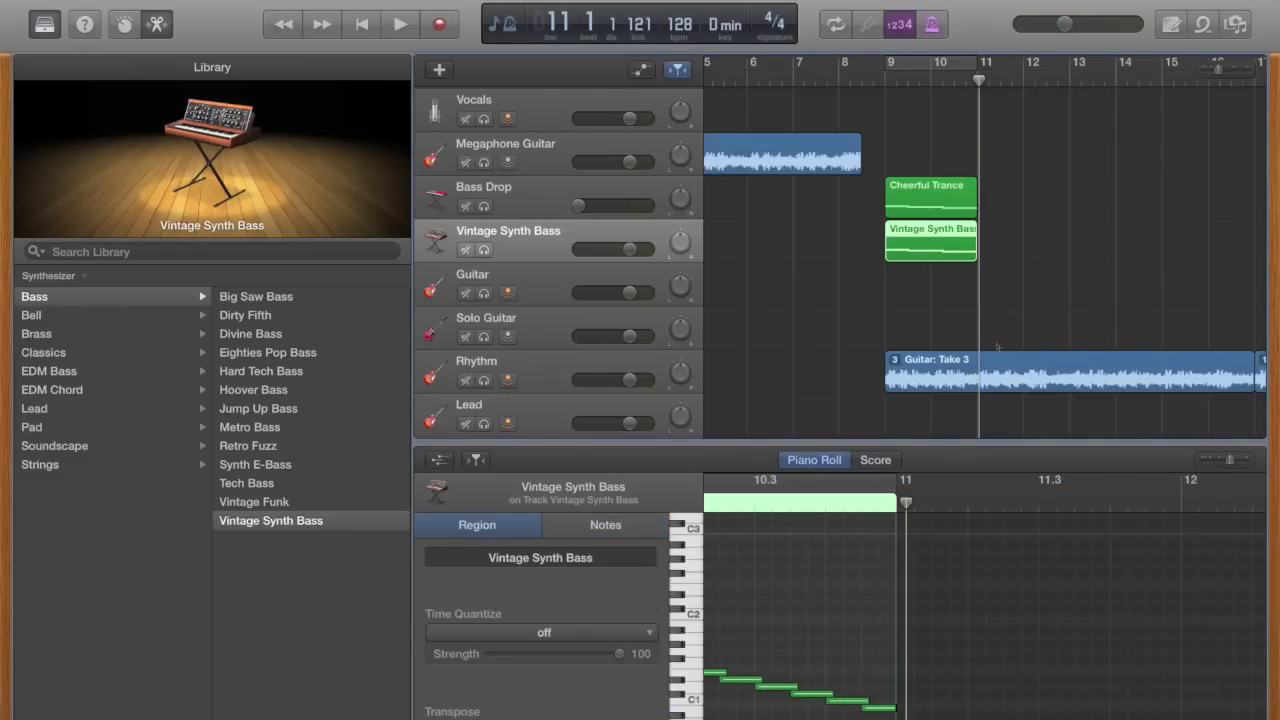
scroll(952, 588, "left", 7)
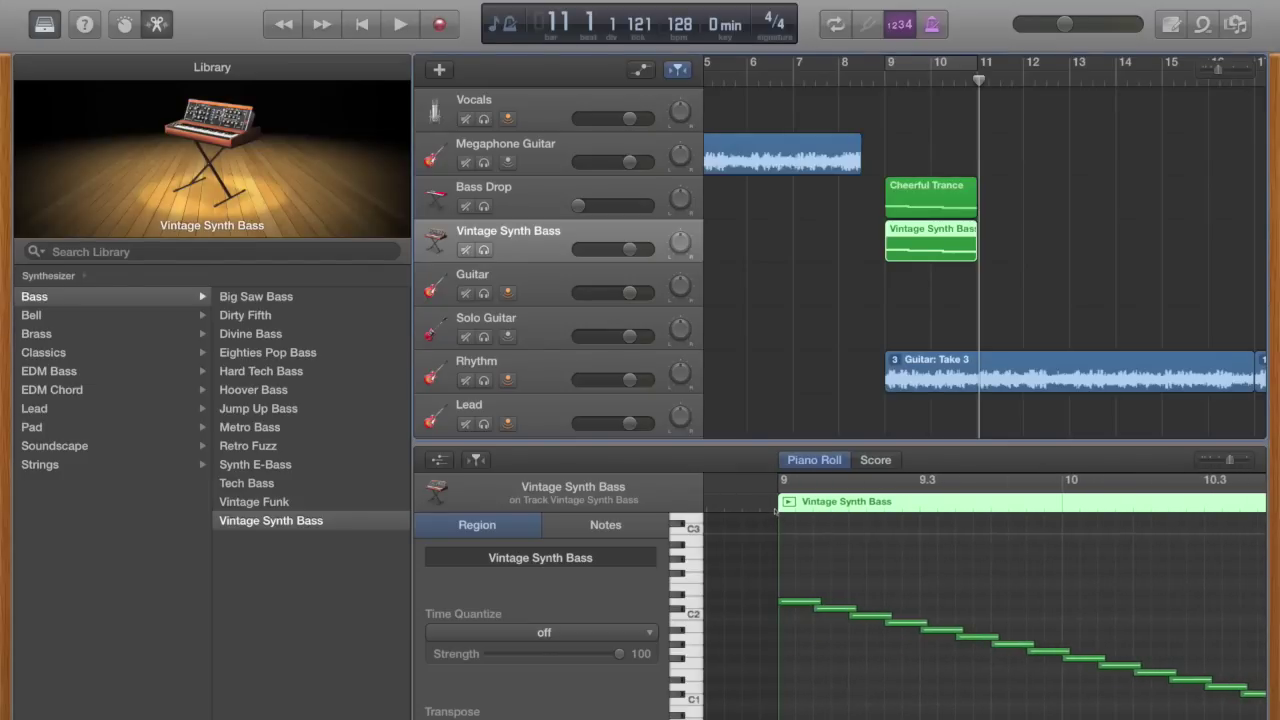
left_click(780, 481)
left_click_drag(758, 585, 1190, 705)
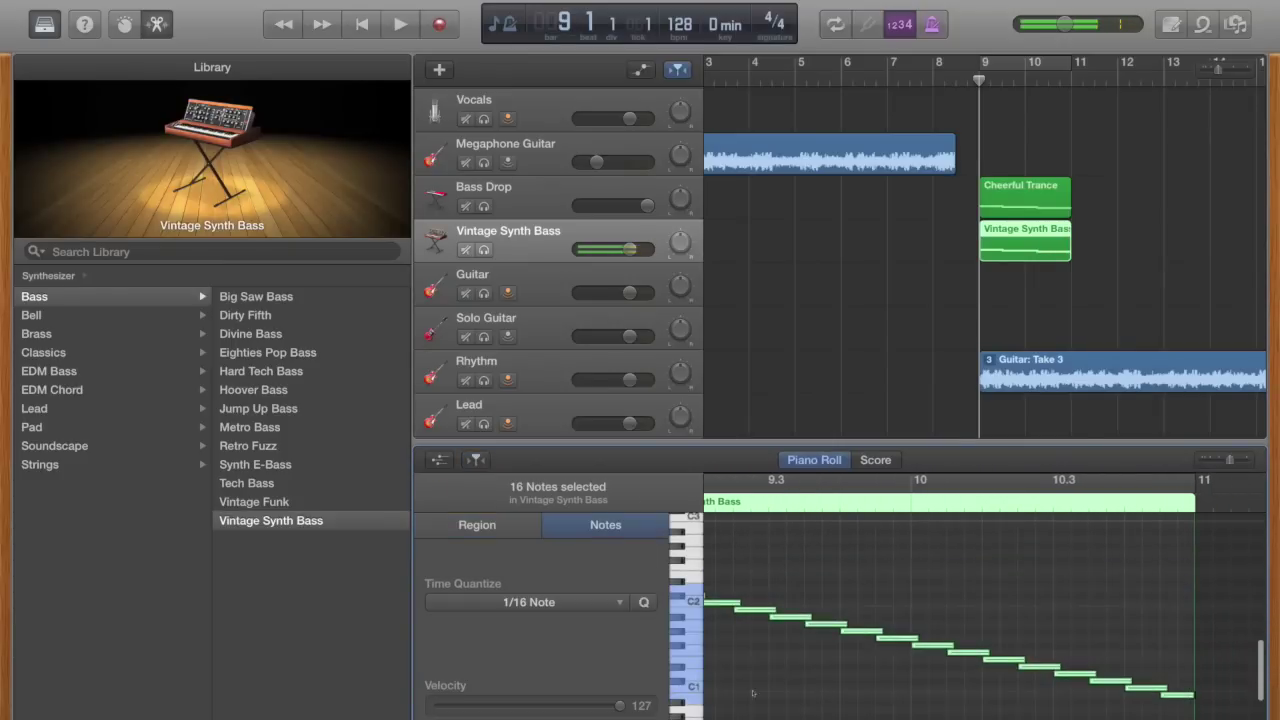
- Mute Bass Drop, solo Vintage Synth Bass and play the new bass line in a Cycle loop
left_click(835, 681)
scroll(873, 617, "left", 4)
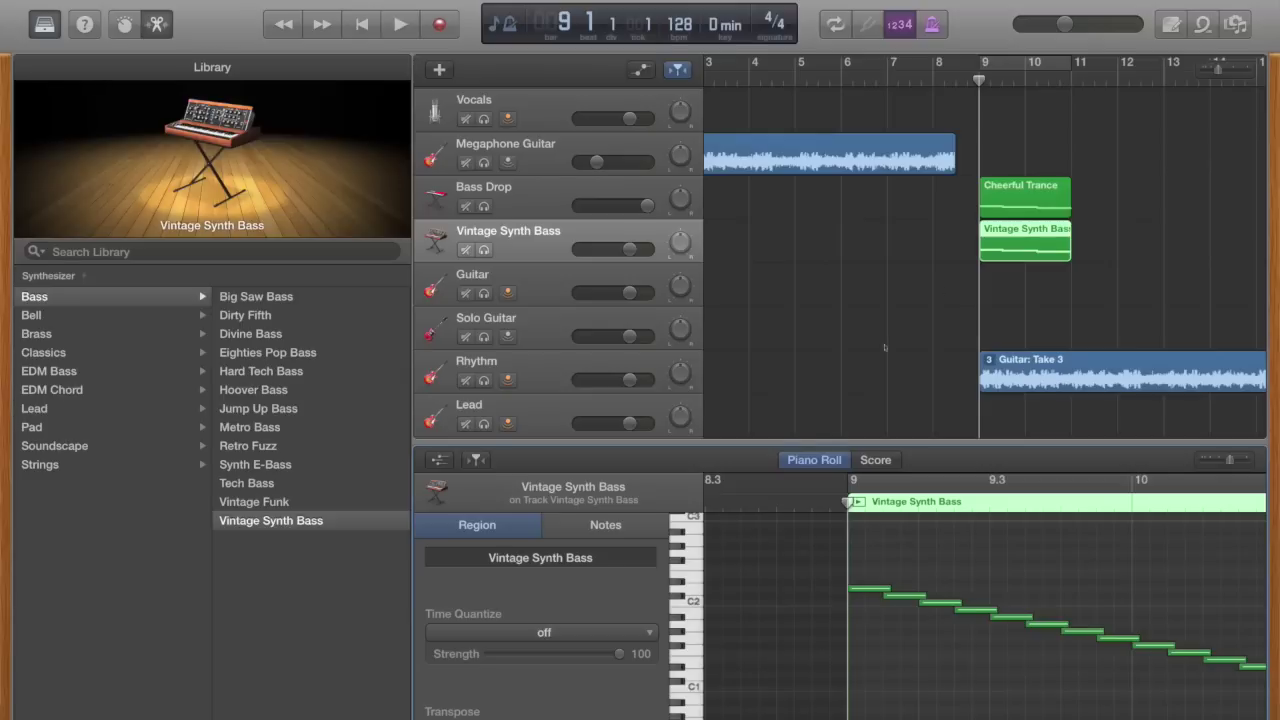
left_click(956, 276)
left_click(465, 206)
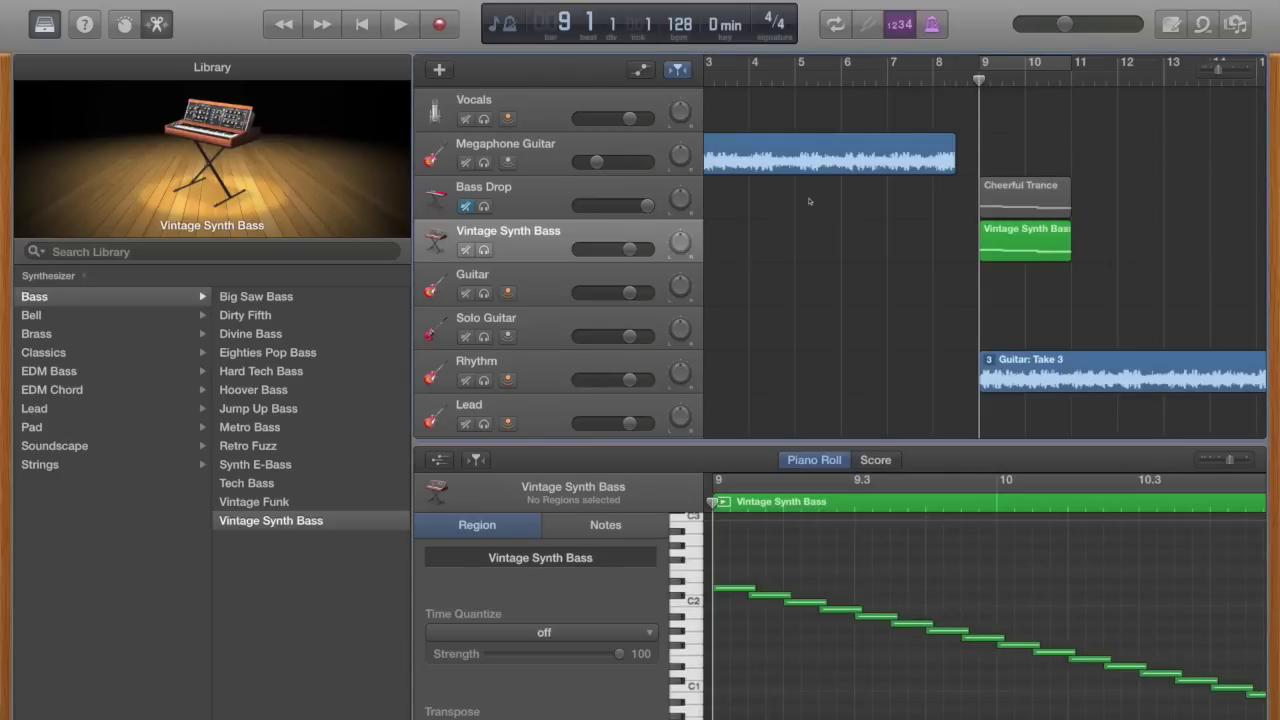
key("s")
key("c")
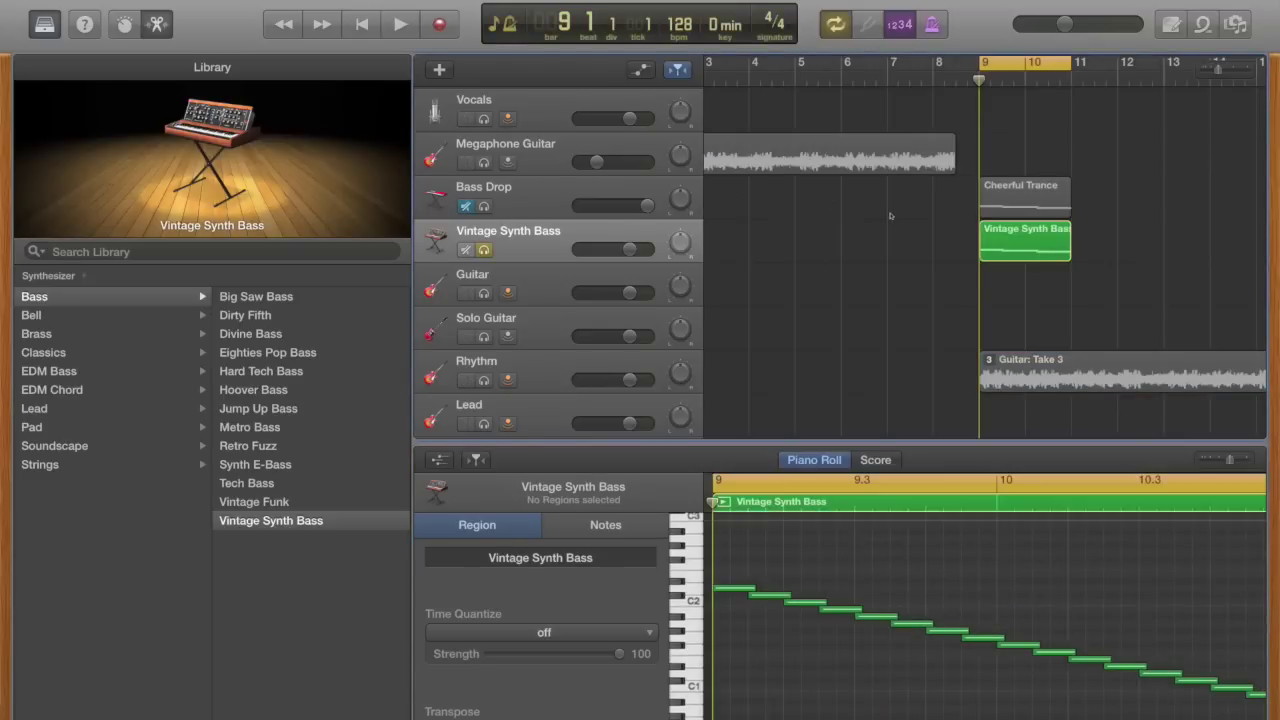
key("space")
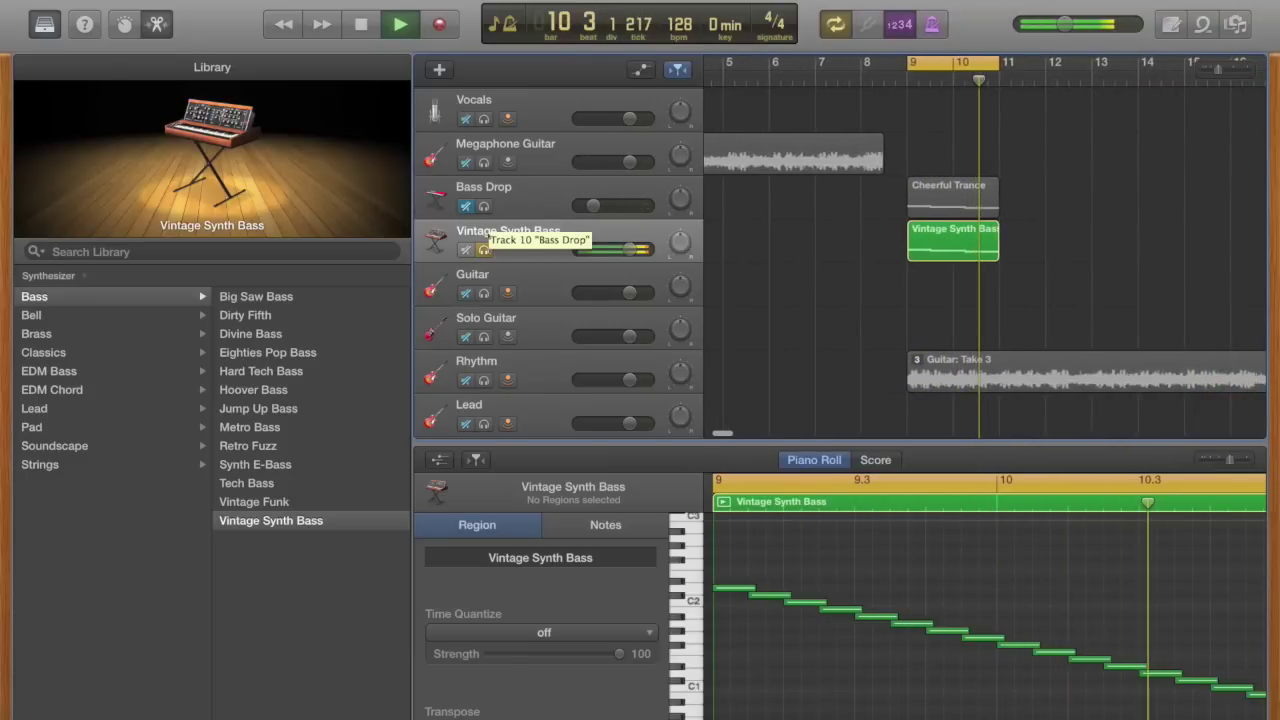
- Audition the original Bass Drop, then re-mute it, stop at bar 9 and turn Cycle off
left_click(483, 206)
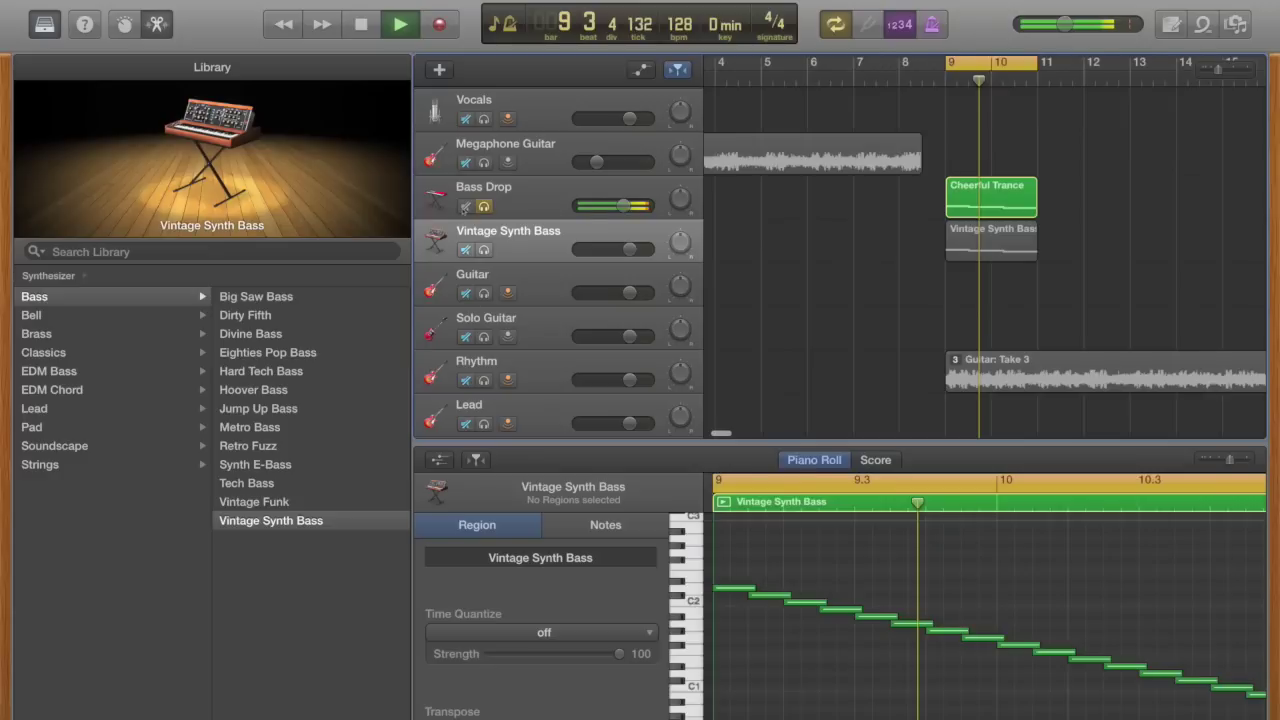
left_click(483, 206)
left_click(465, 206)
key("space")
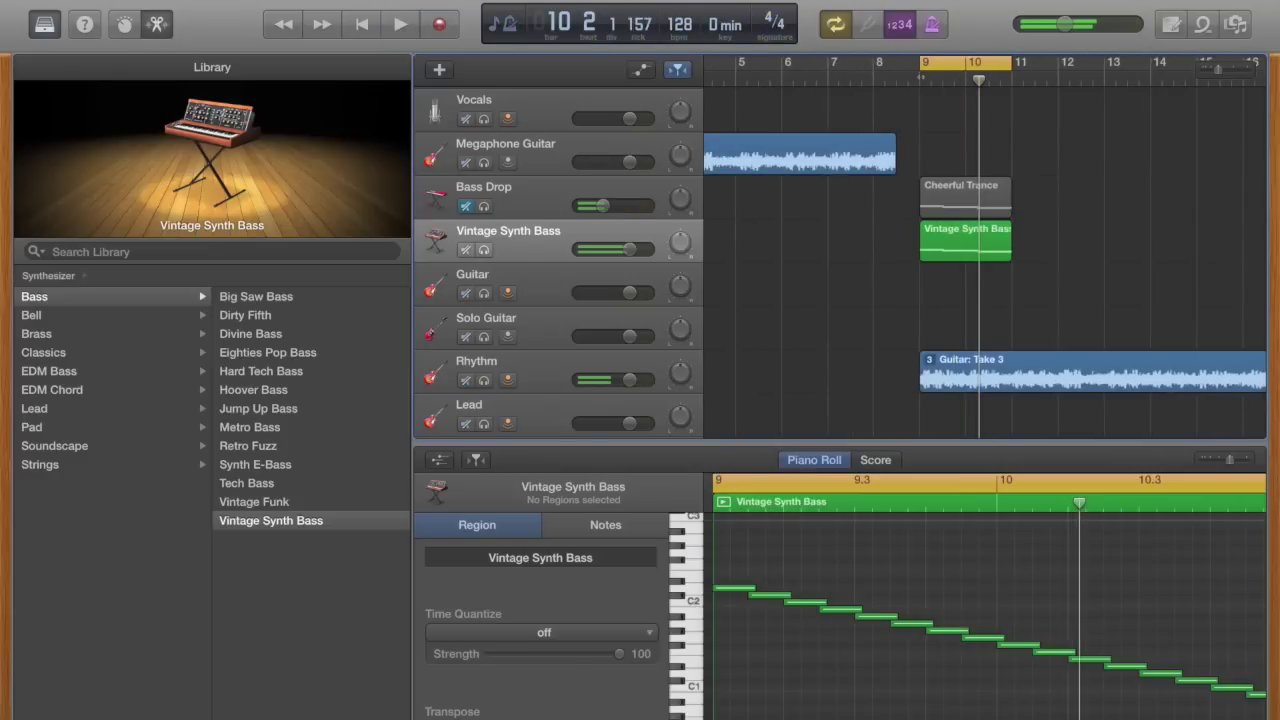
key("Return")
key("s")
key("c")
key("s")
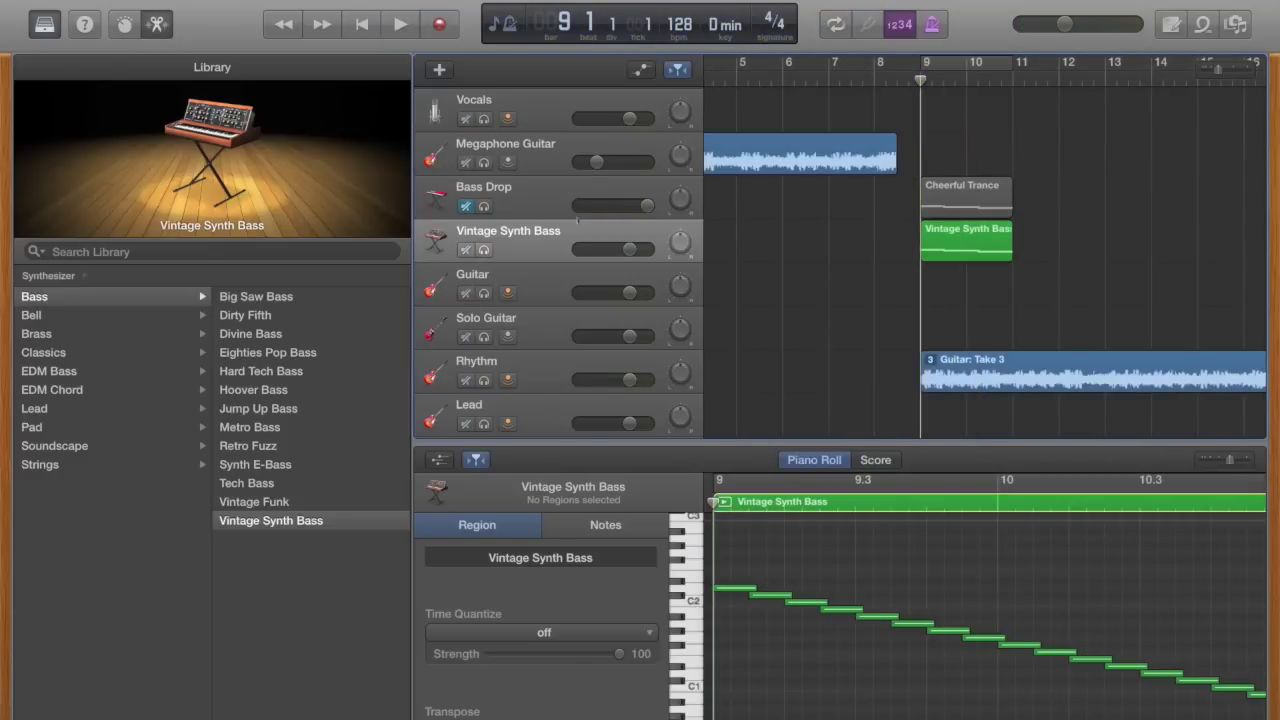
left_click(538, 206)
key("a")
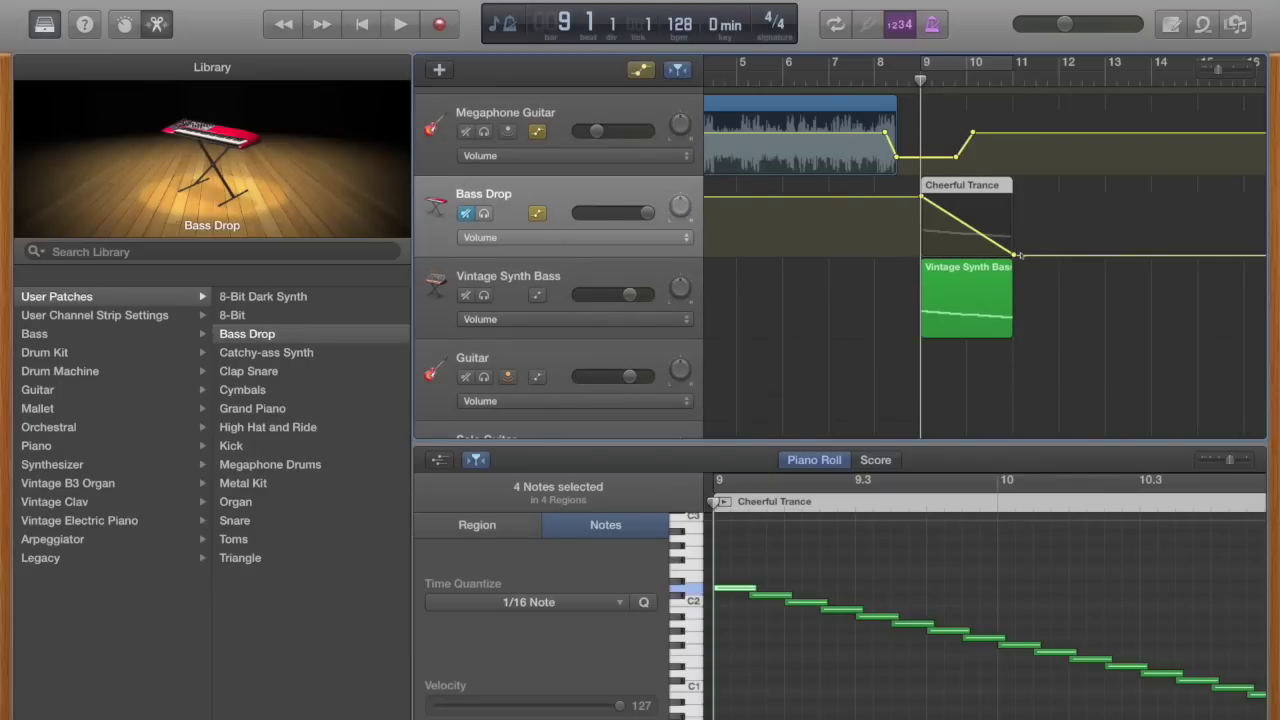
key("a")
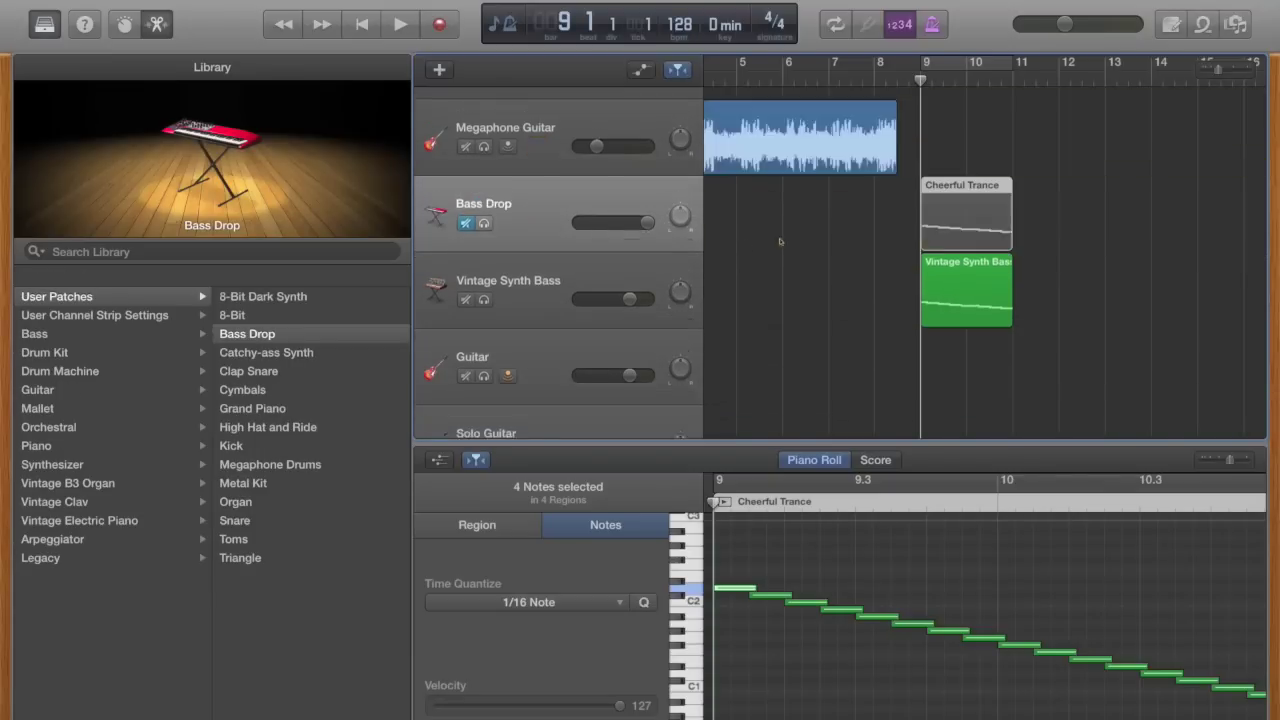
left_click(875, 242)
key("a")
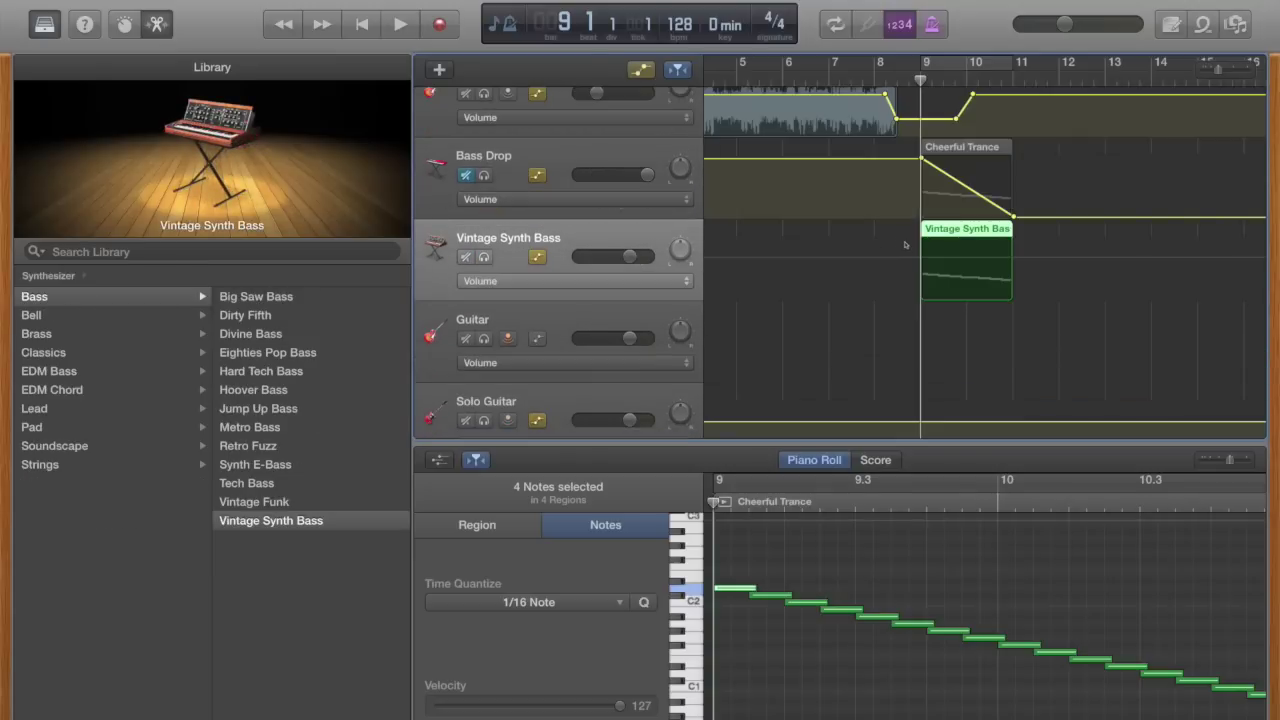
key("a")
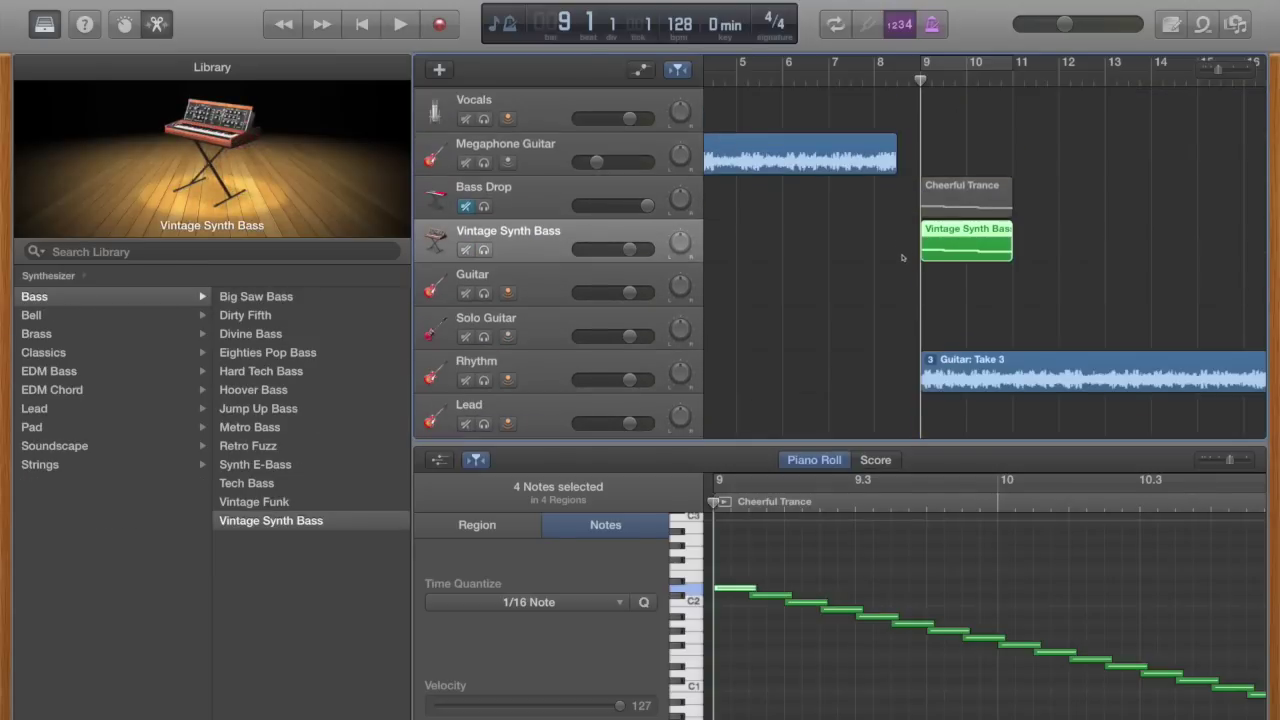
scroll(880, 242, "right", 2)
key("space")
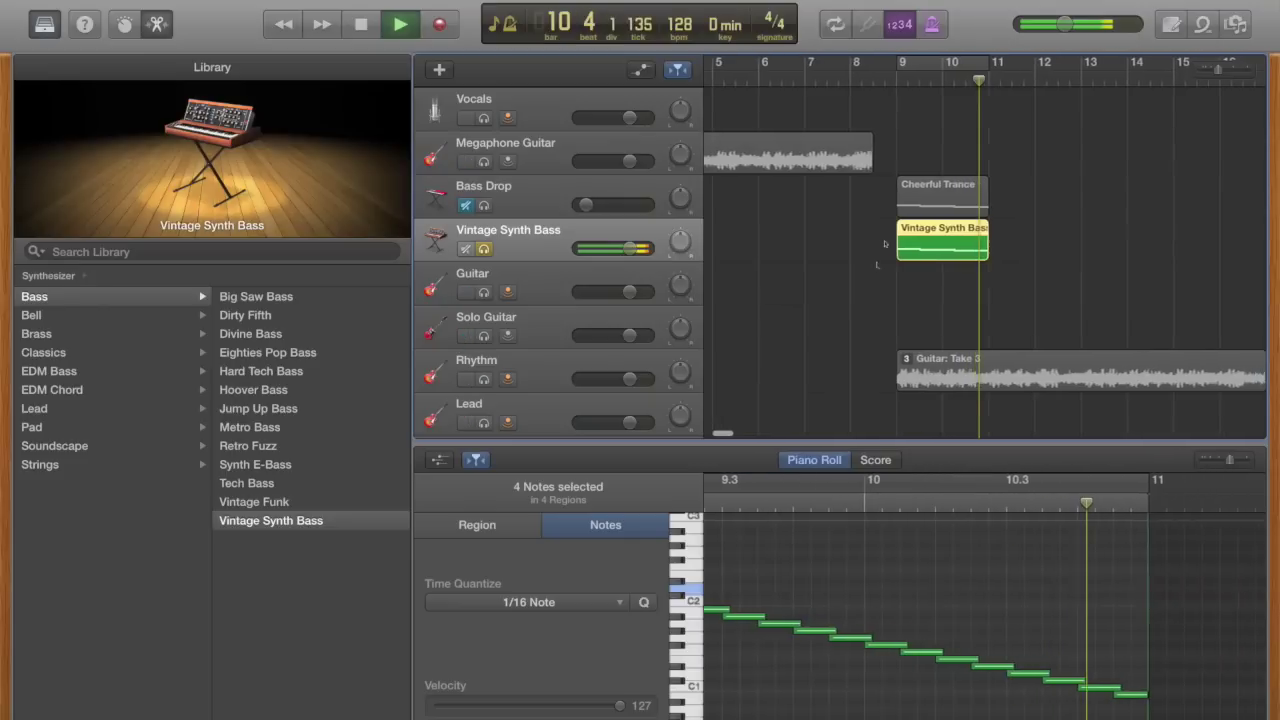
key("space")
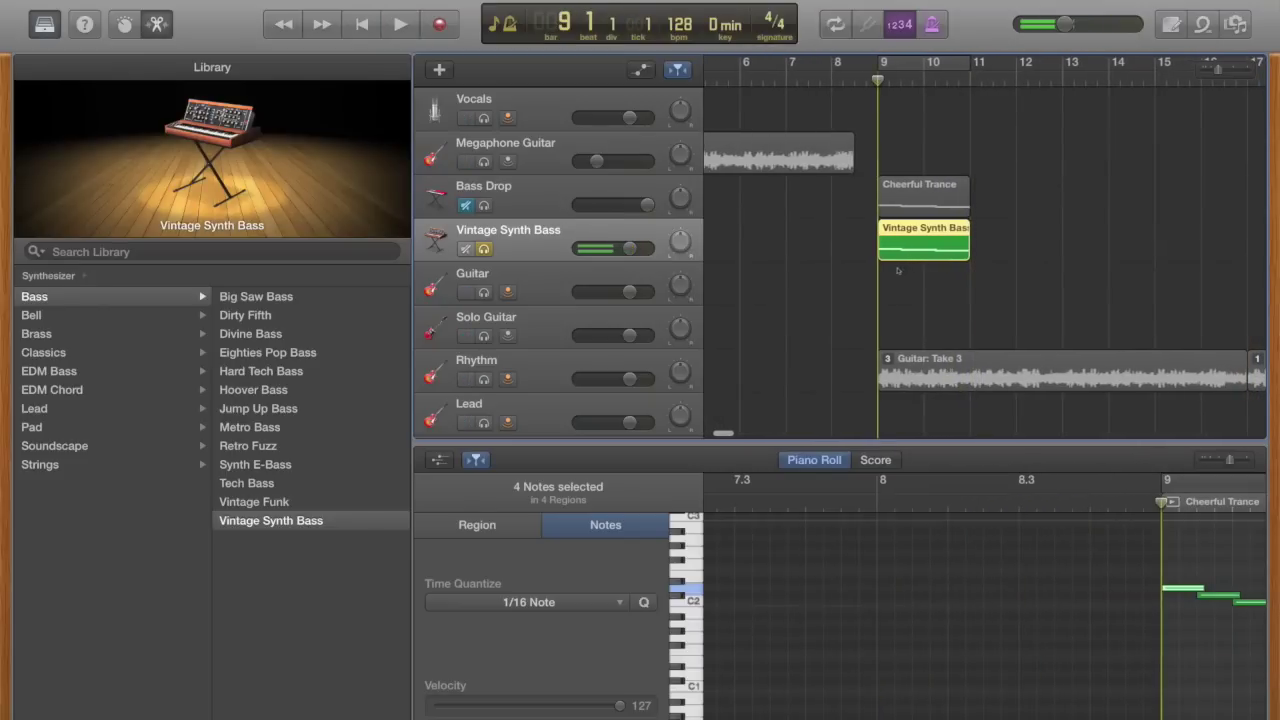
scroll(897, 269, "right", 2)
key("s")
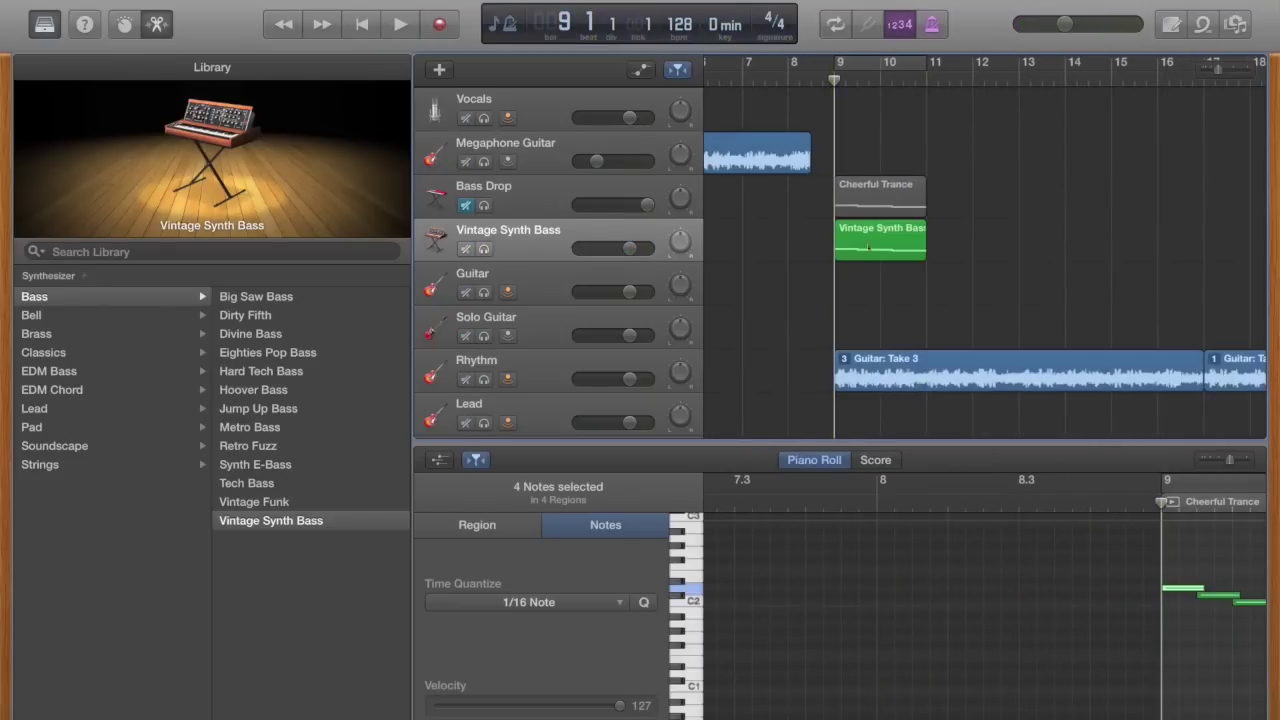
left_click(878, 248)
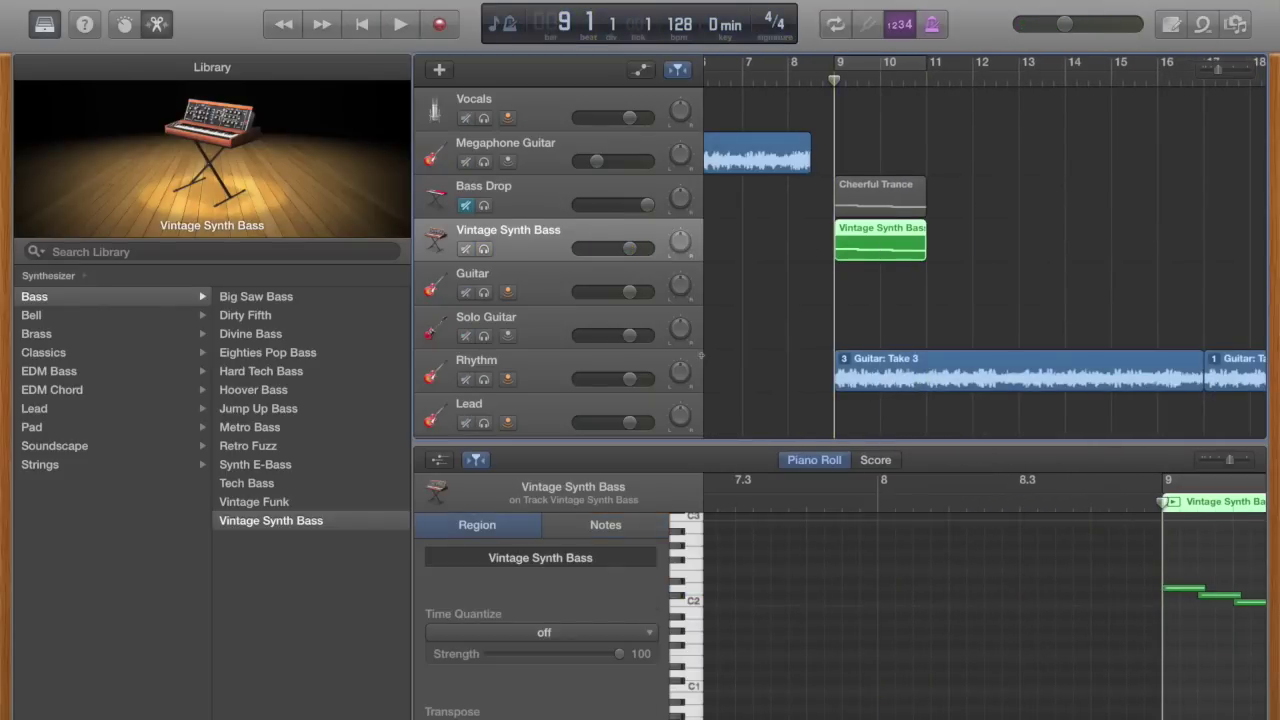
scroll(701, 354, "left", 1)
left_click(55, 277)
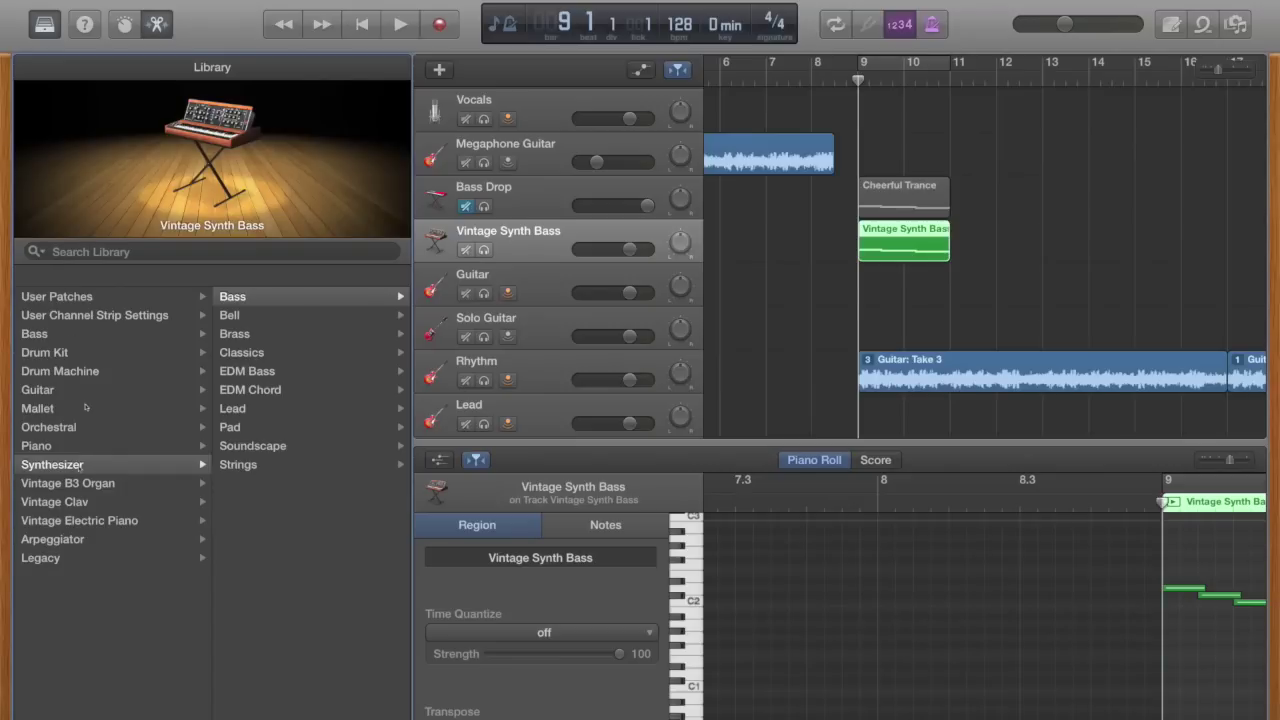
- Open the Bass synth presets and the synth's Smart Controls, briefly viewing its EQ curve
left_click(263, 298)
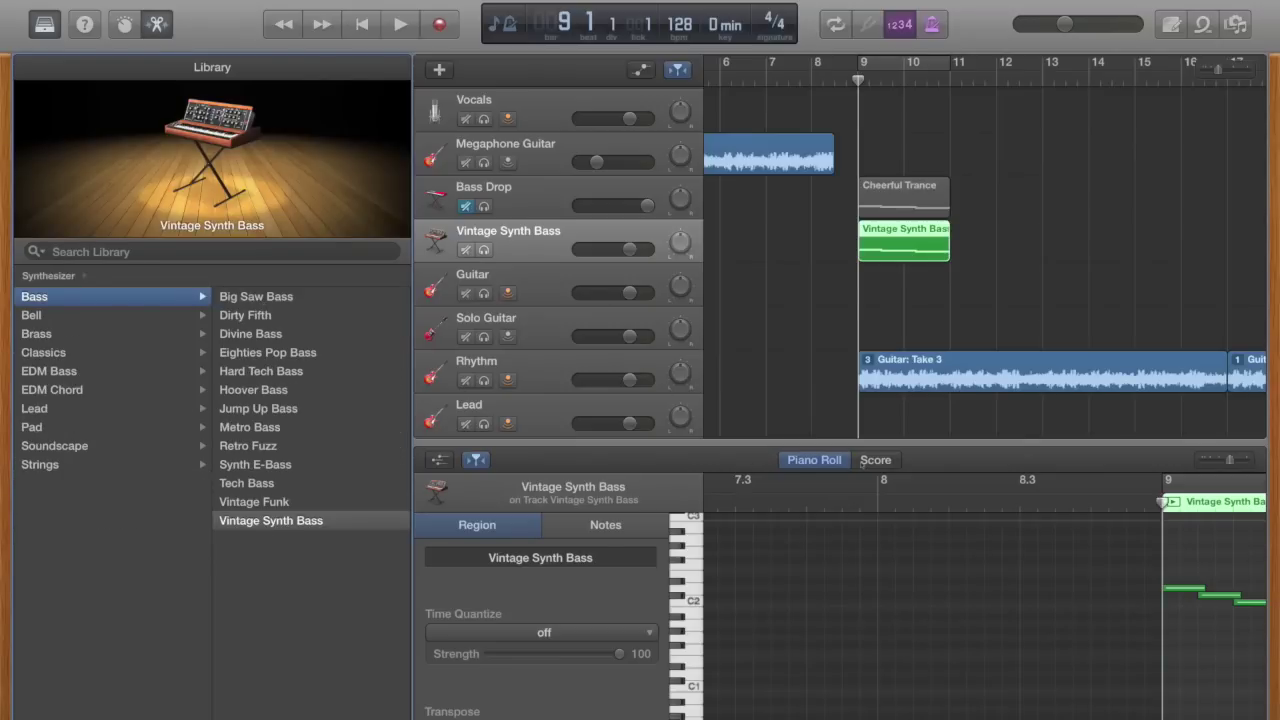
key("e")
key("b")
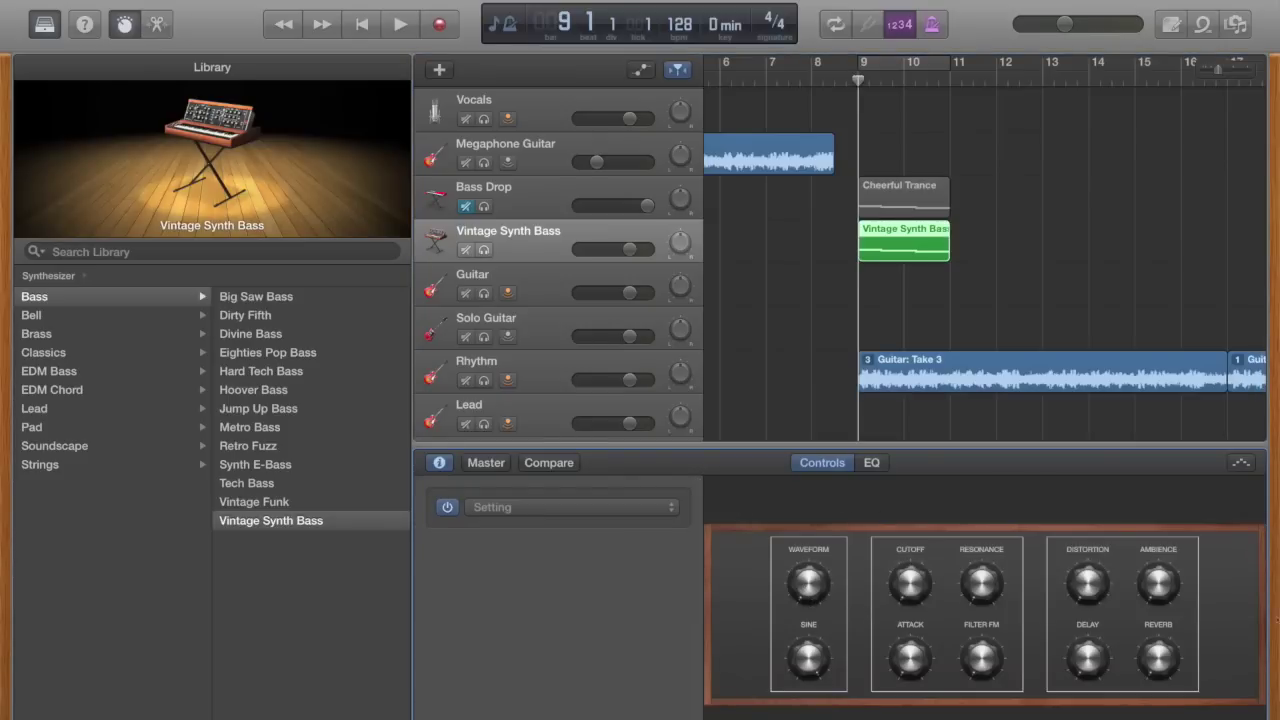
left_click(871, 463)
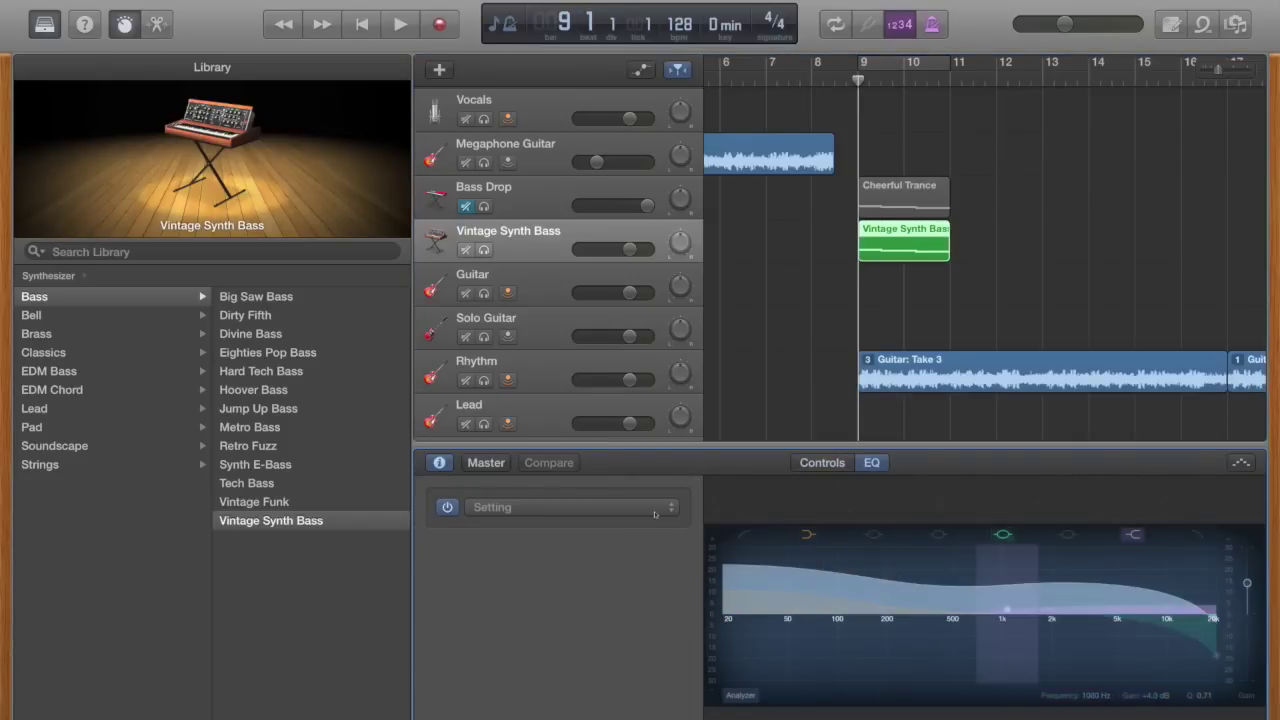
left_click(822, 462)
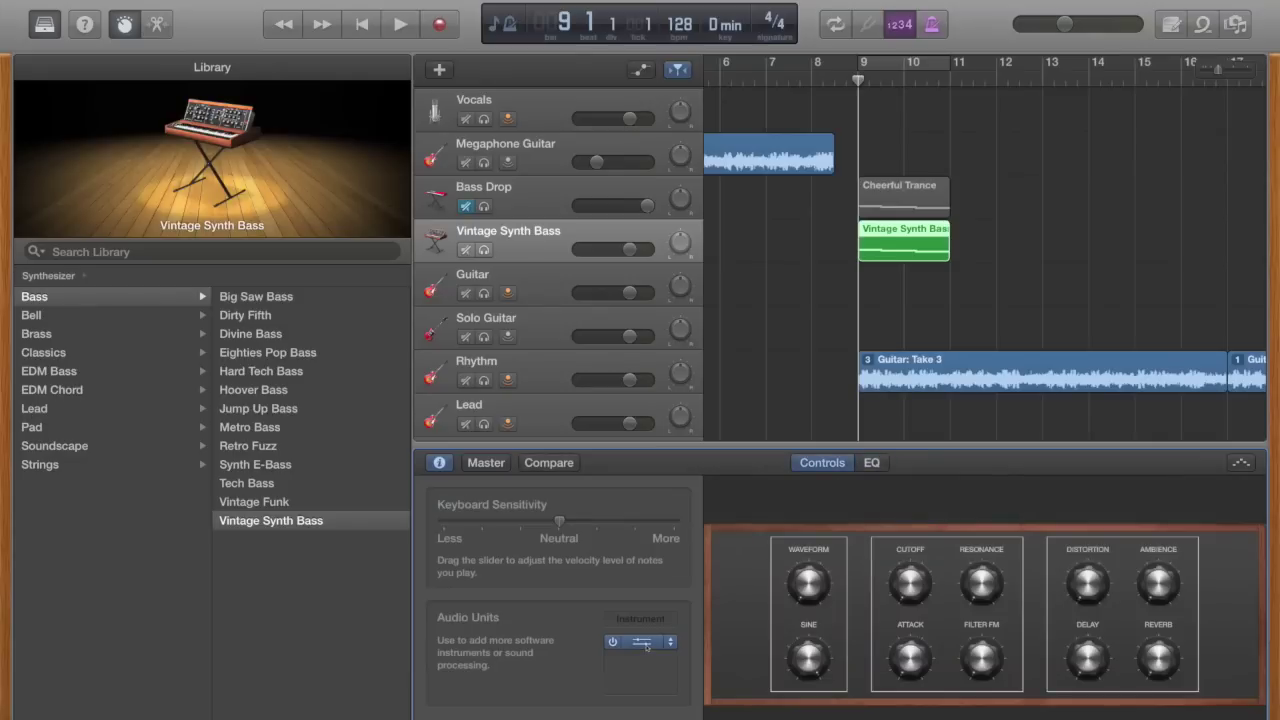
- Add an AUBandpass filter at 56 Hz to Vintage Synth Bass, then delete the track
left_click(643, 642)
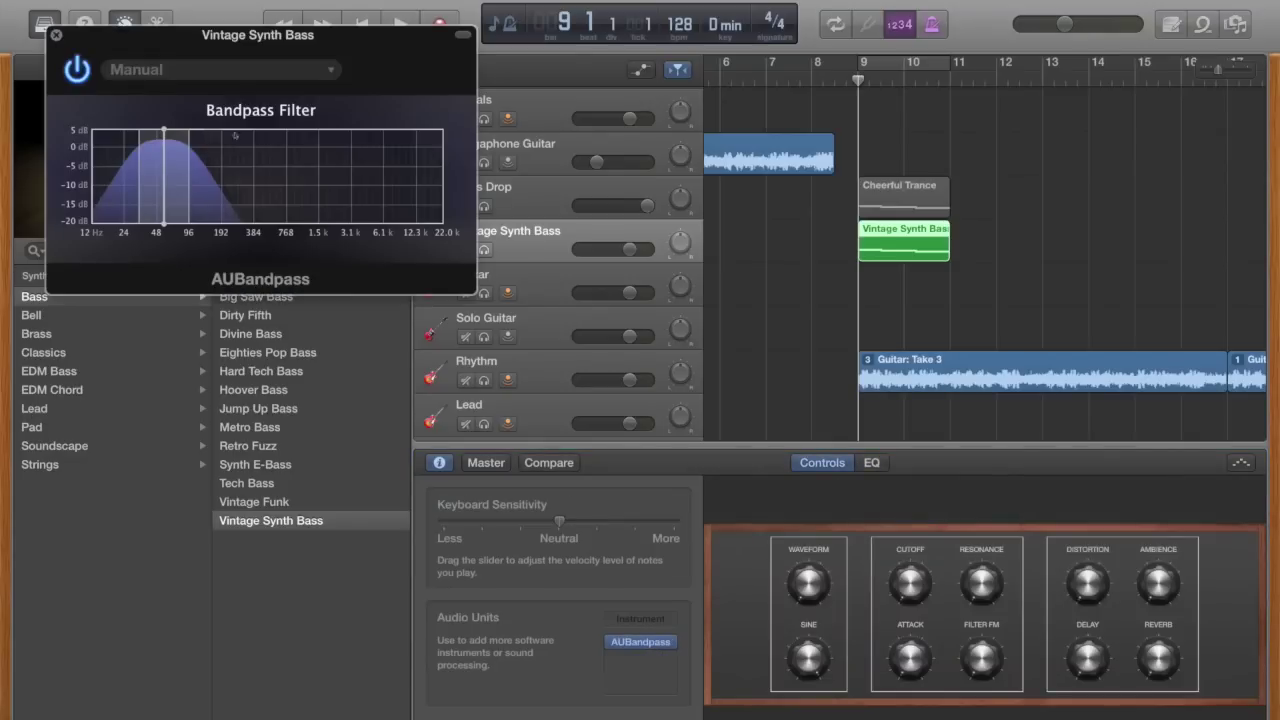
left_click(171, 180)
left_click(56, 35)
key("super+BackSpace")
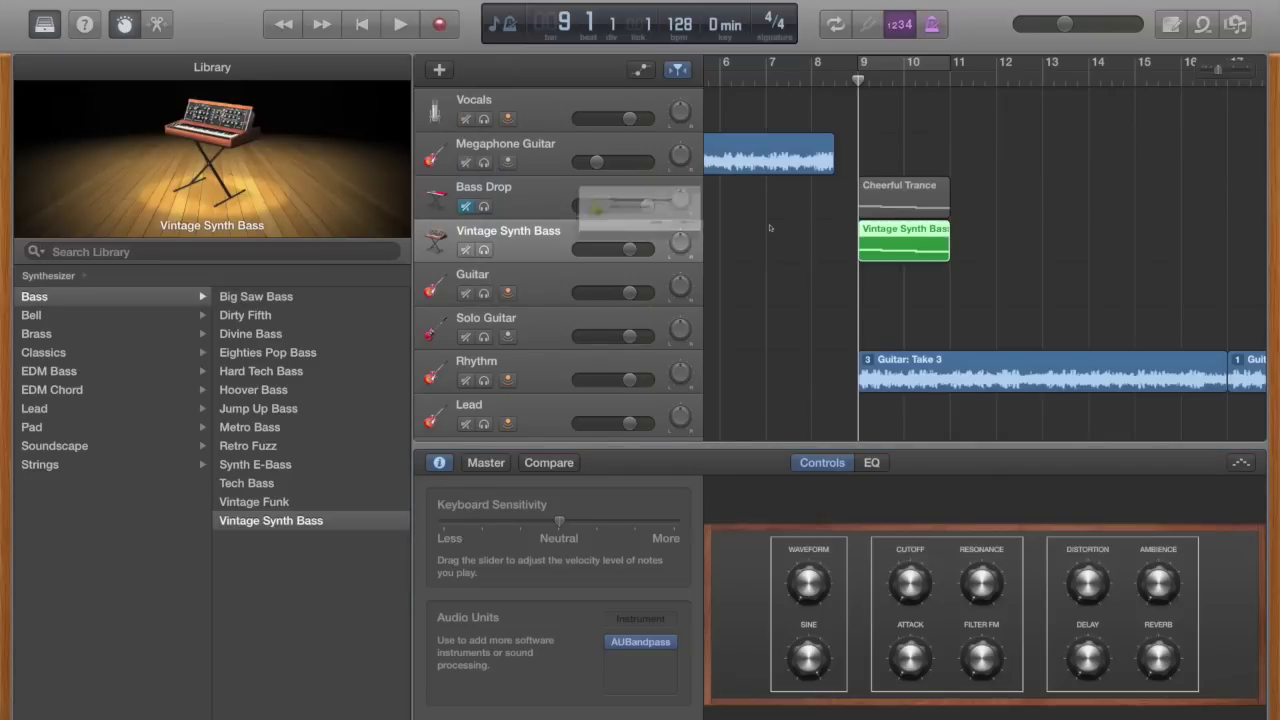
- Confirm deleting the track and its region, then play the song from bar 1
left_click(767, 250)
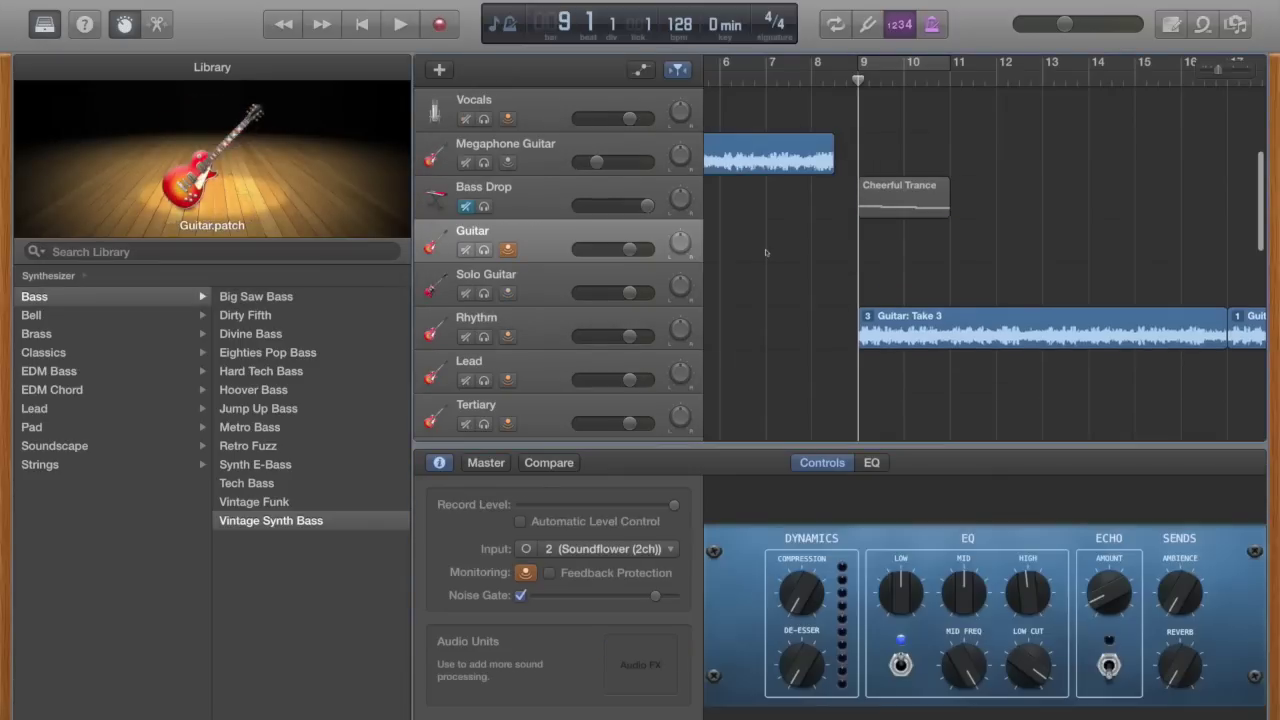
key("Return")
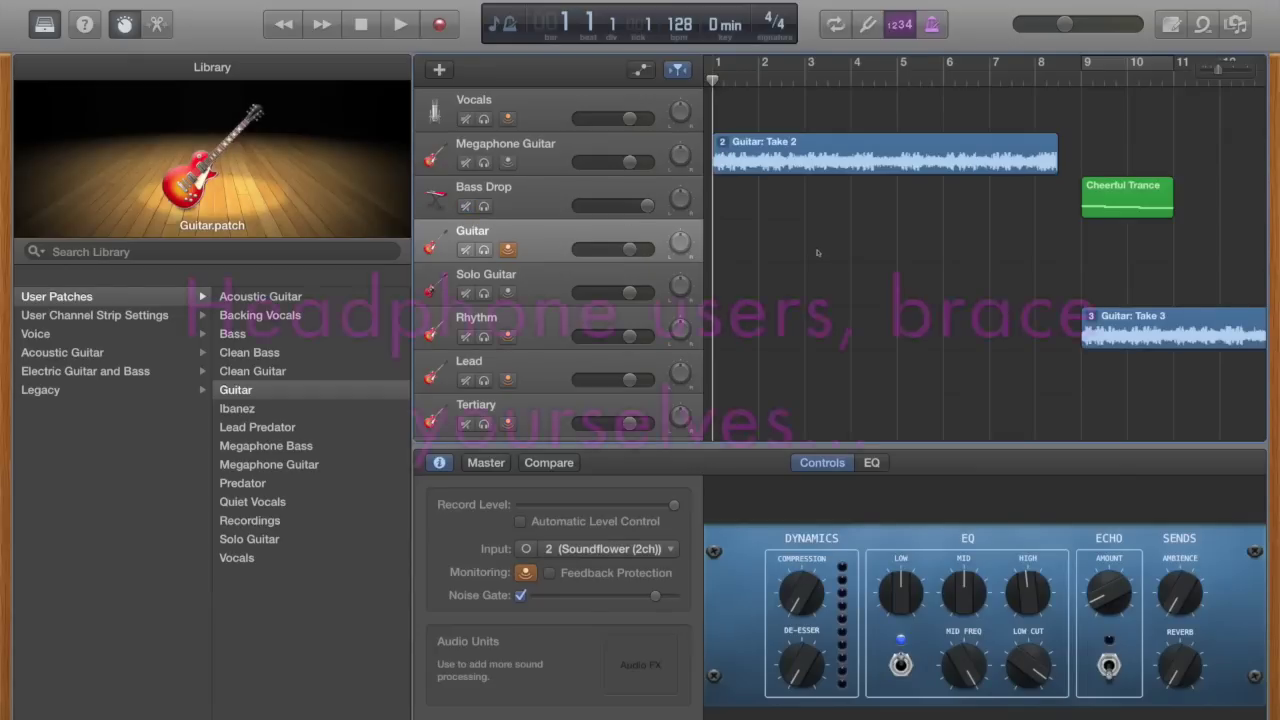
key("space")
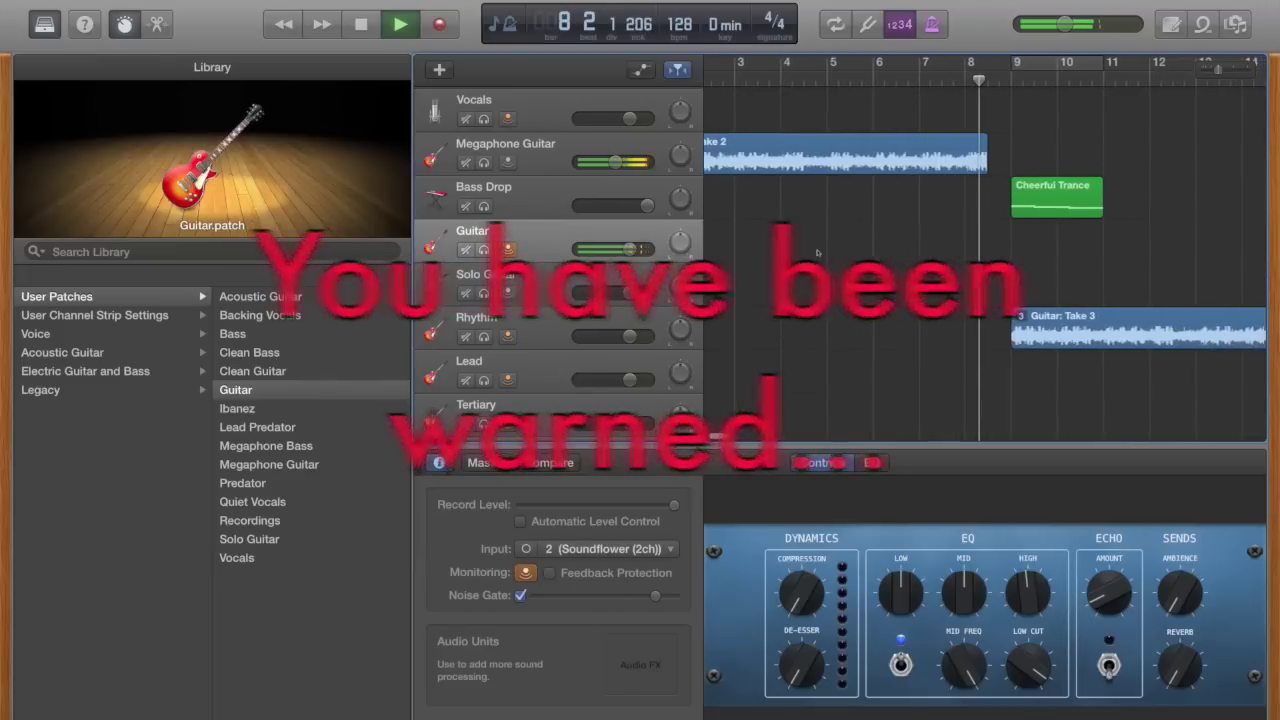
key("space")
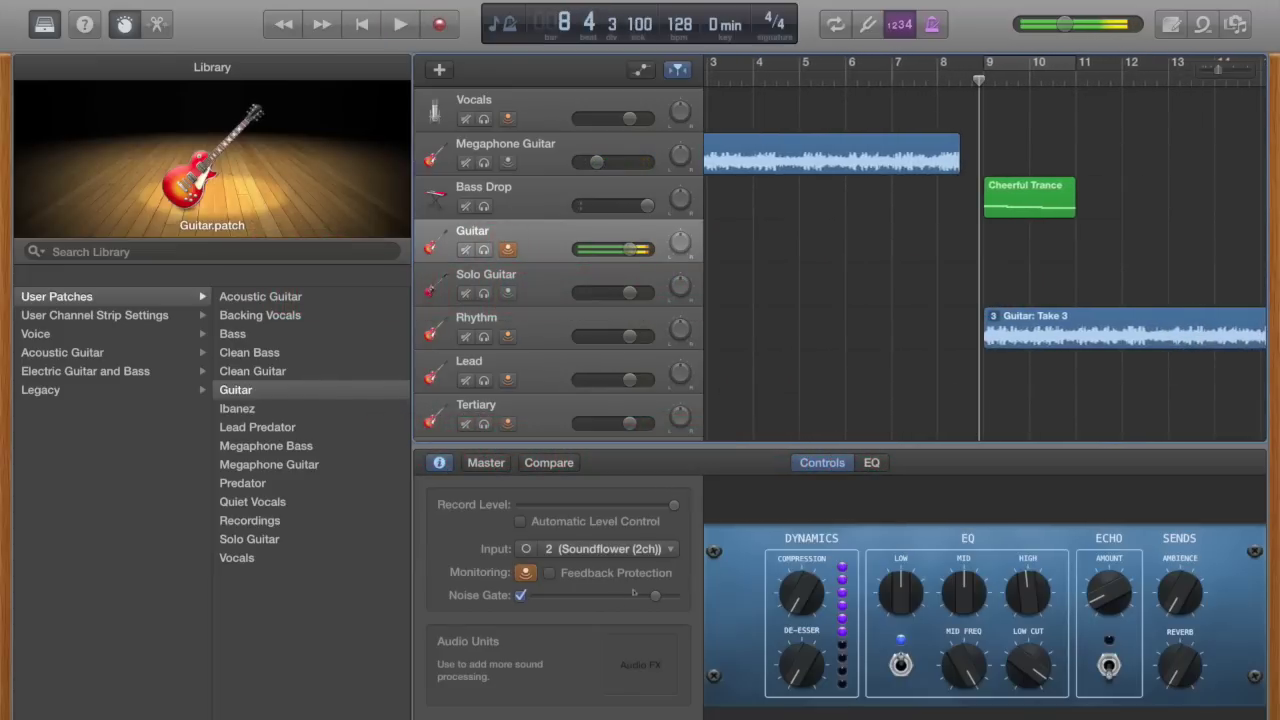
- Toggle Guitar input monitoring off and on, play briefly, and return to the project start
left_click(525, 572)
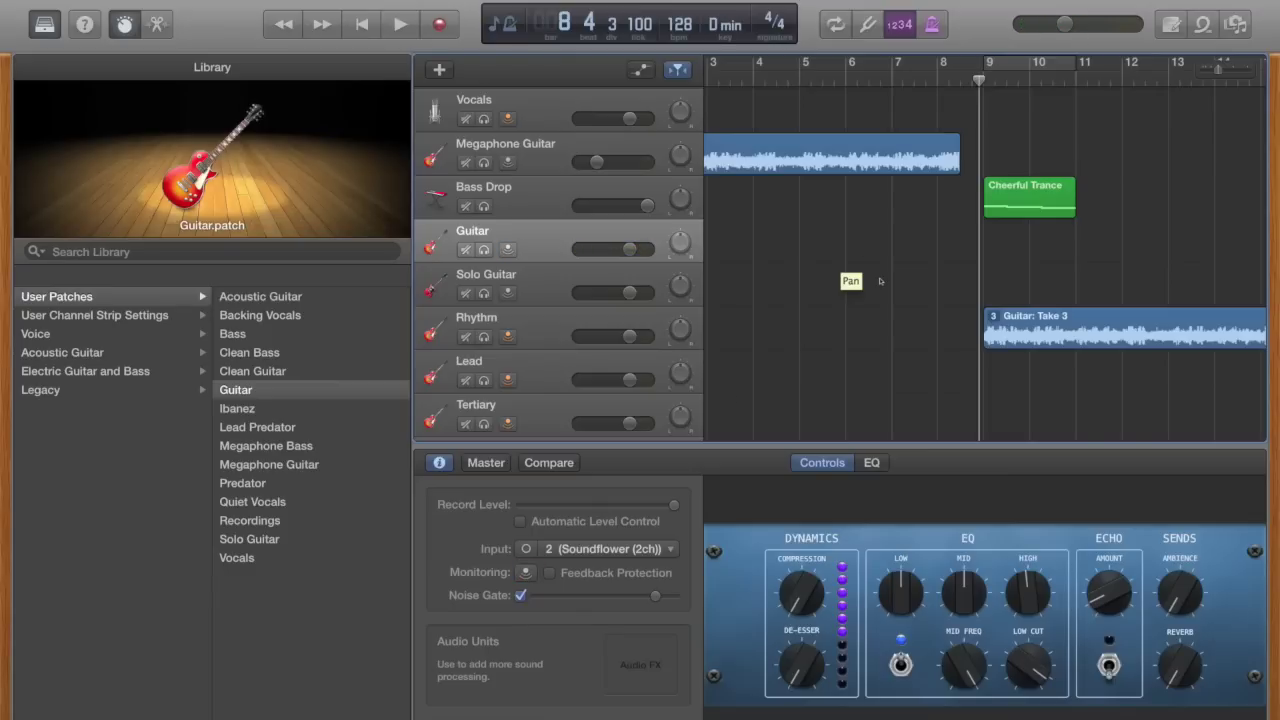
left_click(525, 572)
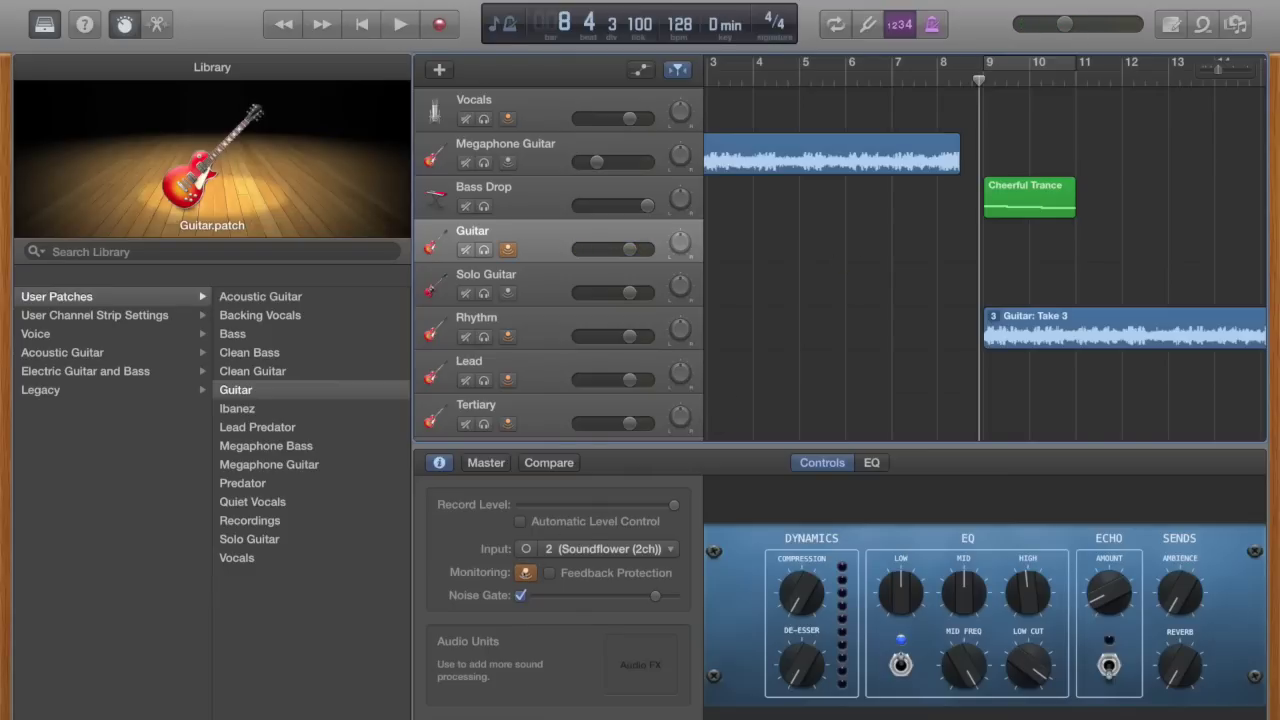
key("space")
key("space")
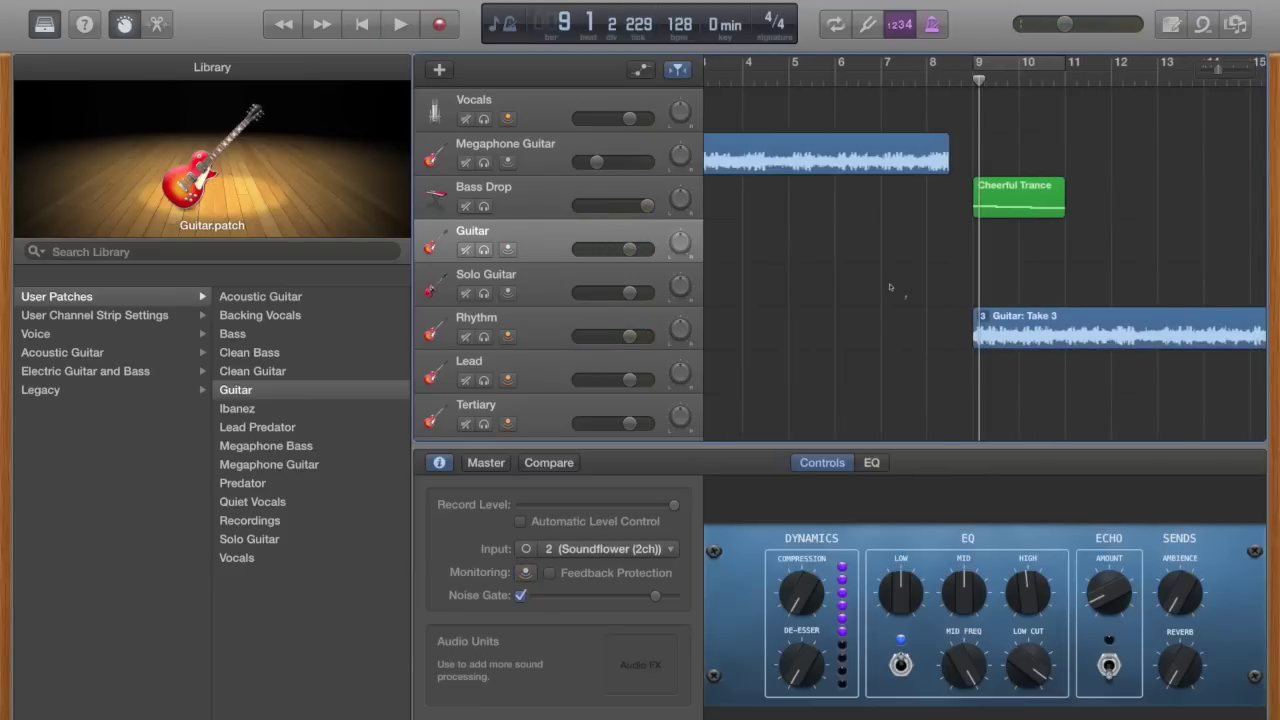
key("Return")
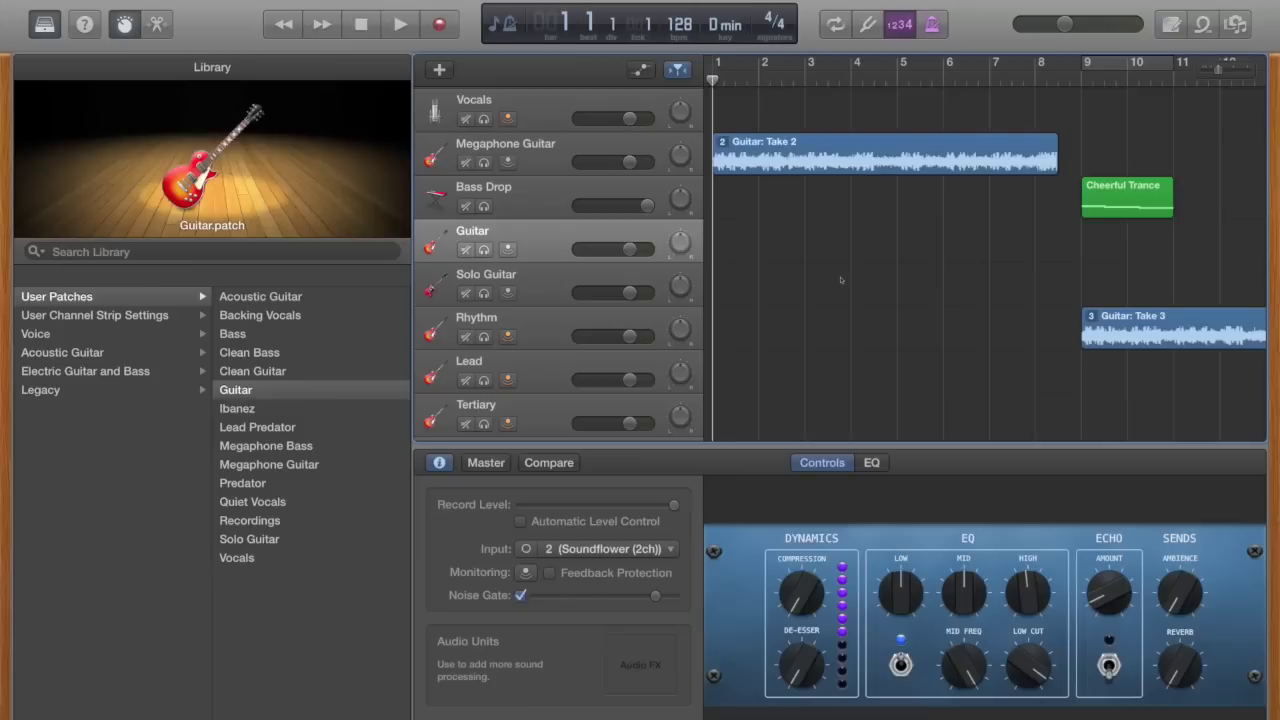